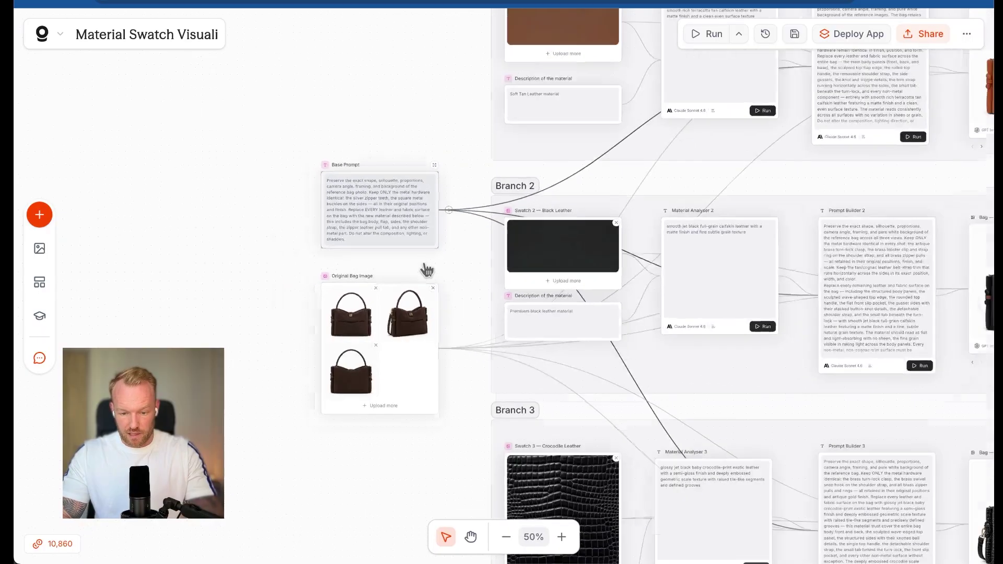
# Examine the swatch node in Branch 1 and the Original Bag Image node with its reference photos
pyautogui.scroll(2, 426, 269)
pyautogui.hscroll(2, 426, 270)
pyautogui.scroll(3, 347, 340)
pyautogui.hscroll(3, 348, 341)
pyautogui.scroll(3, 355, 175)
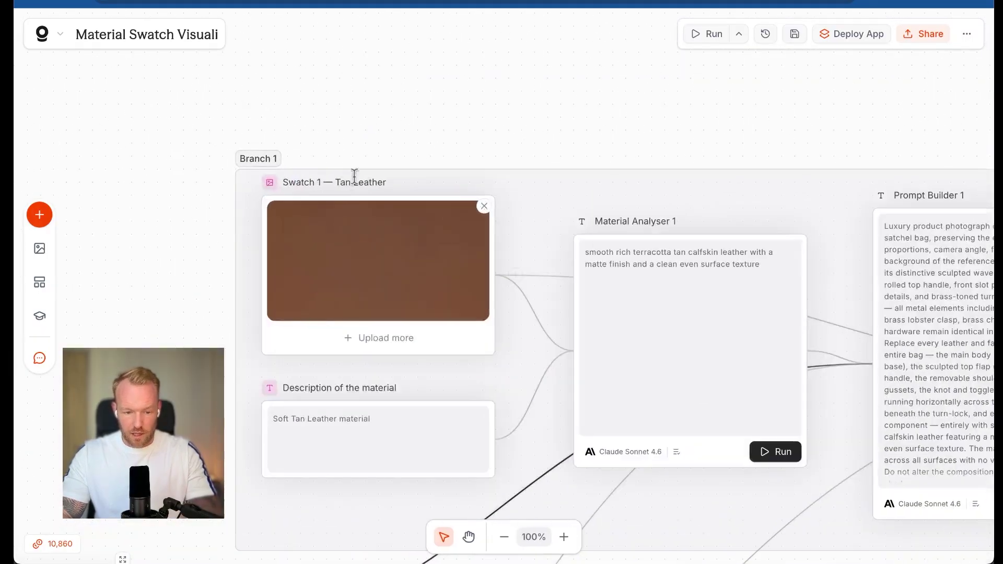
pyautogui.scroll(-10, 289, 331)
pyautogui.hscroll(-5, 289, 331)
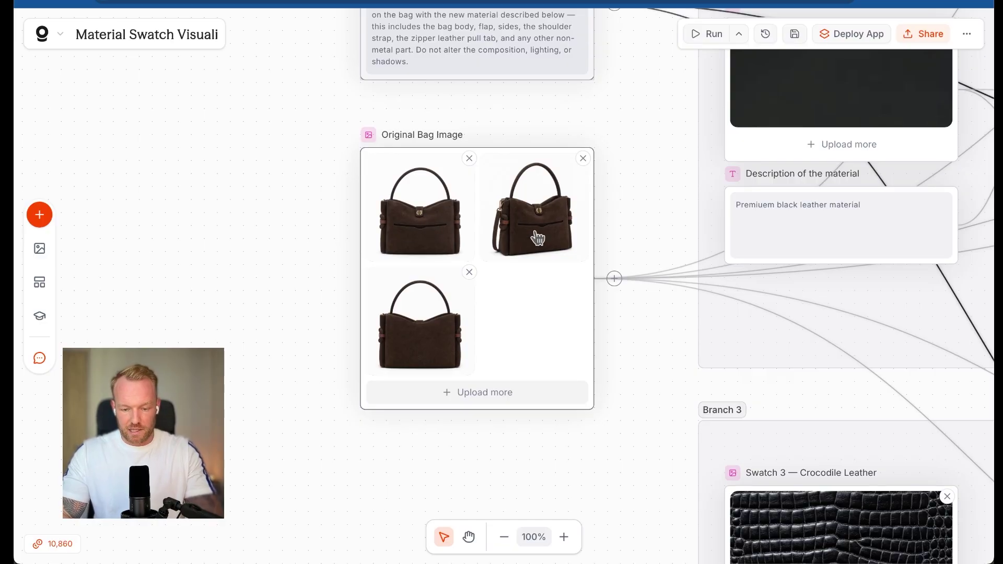
pyautogui.scroll(15, 446, 269)
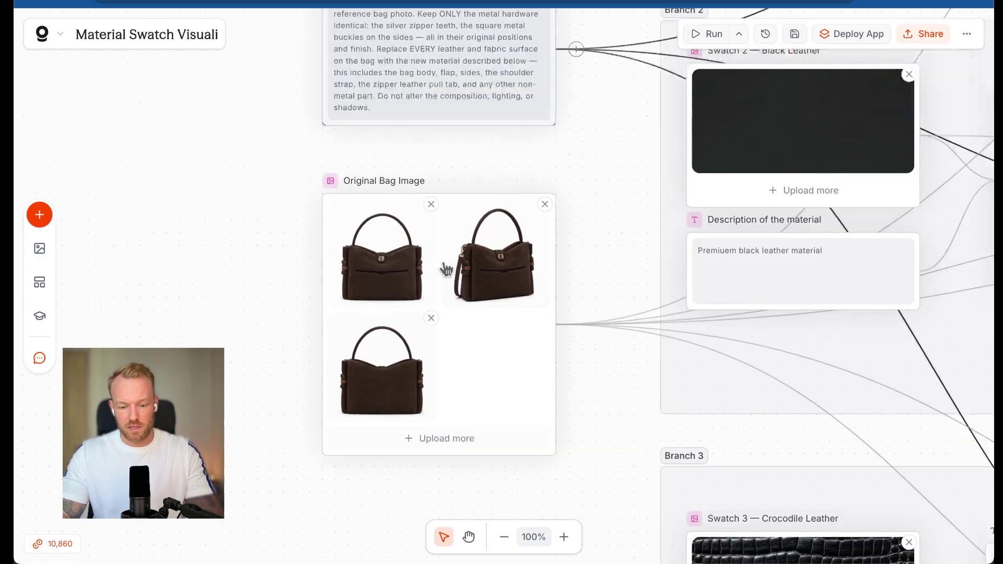
pyautogui.hscroll(5, 445, 269)
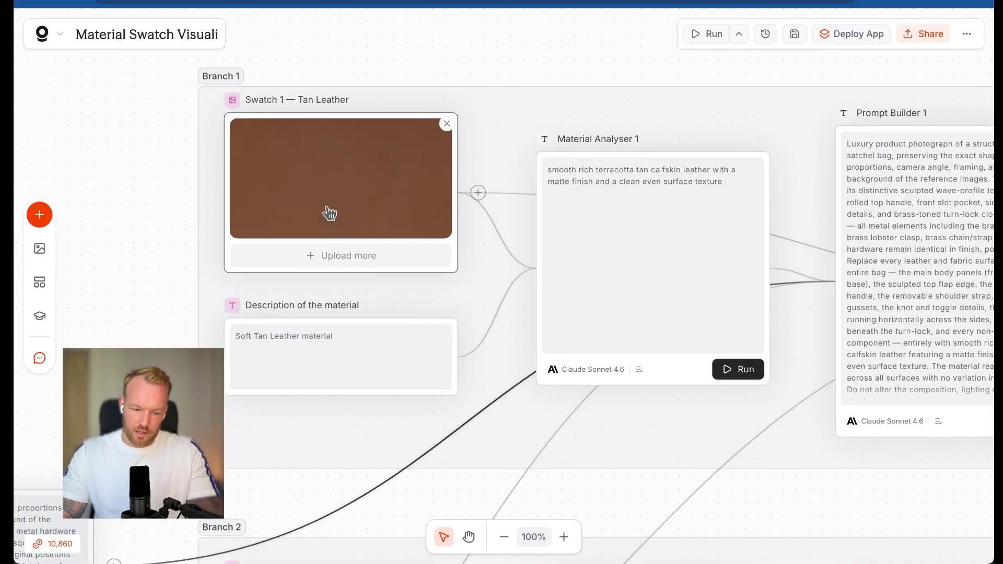
# Examine Branch 1's inputs by viewing the tan leather swatch at full size and highlighting its material description
pyautogui.tripleClick(308, 332)
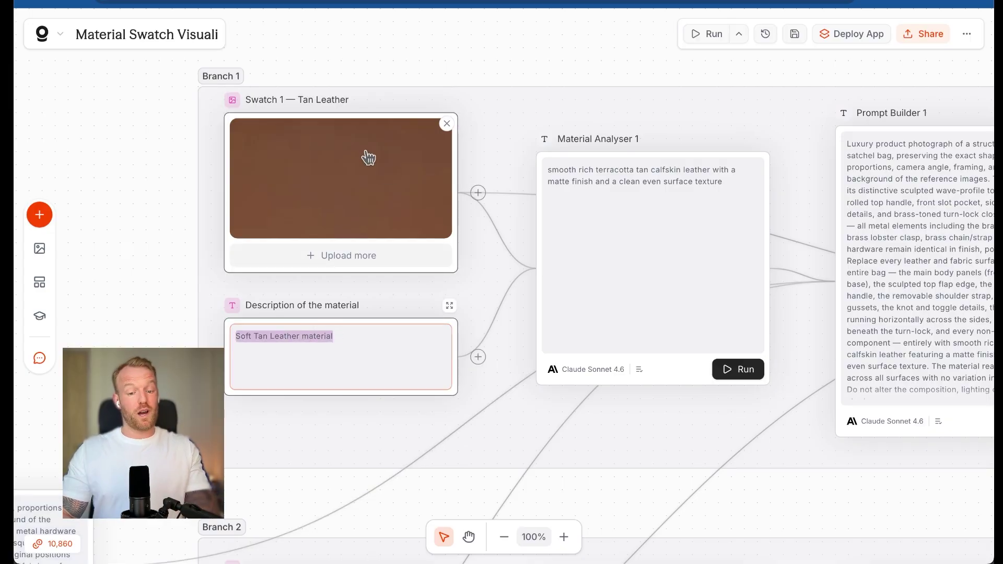
pyautogui.click(341, 199)
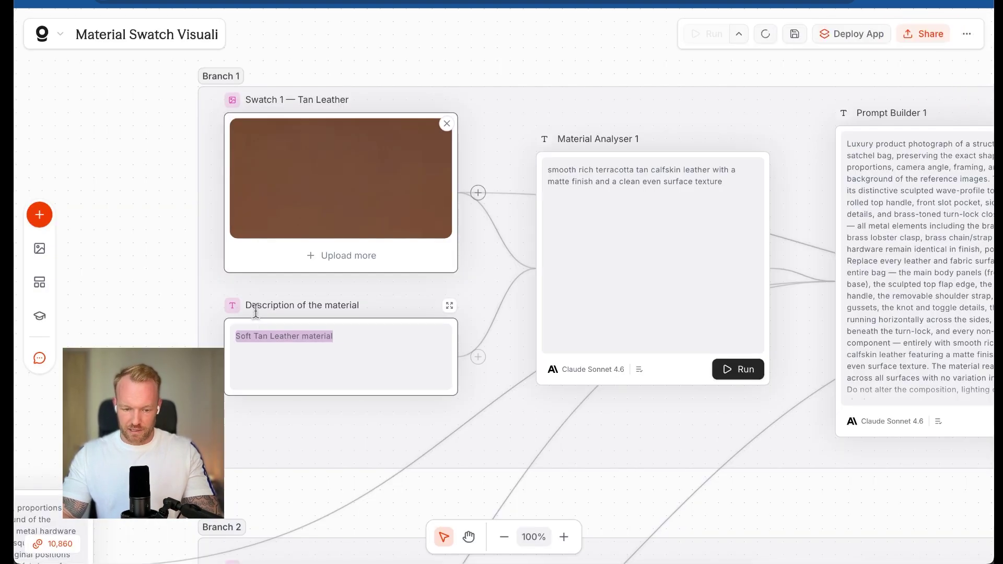
pyautogui.click(327, 159)
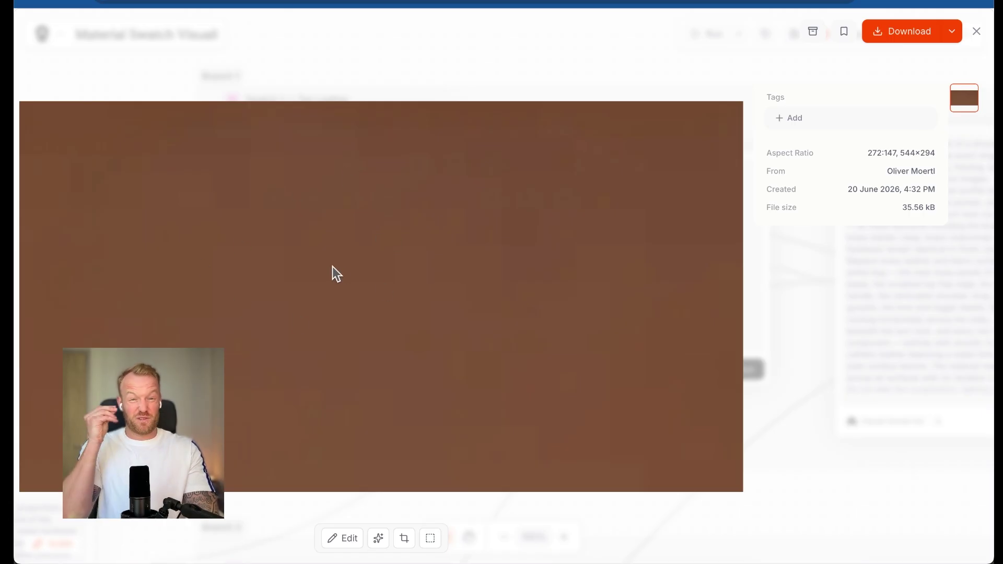
pyautogui.press('Escape')
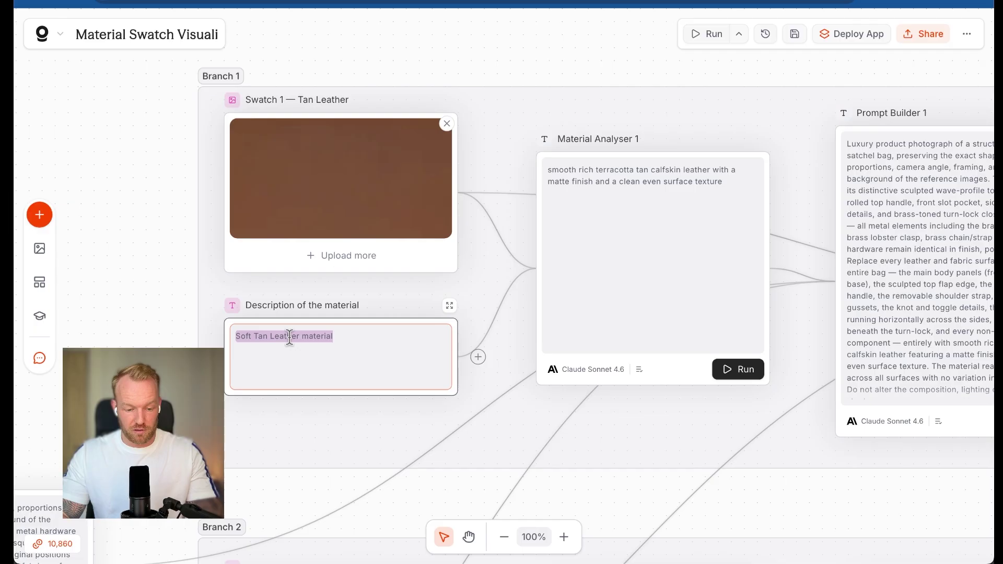
pyautogui.hotkey('ctrl', 'Return')
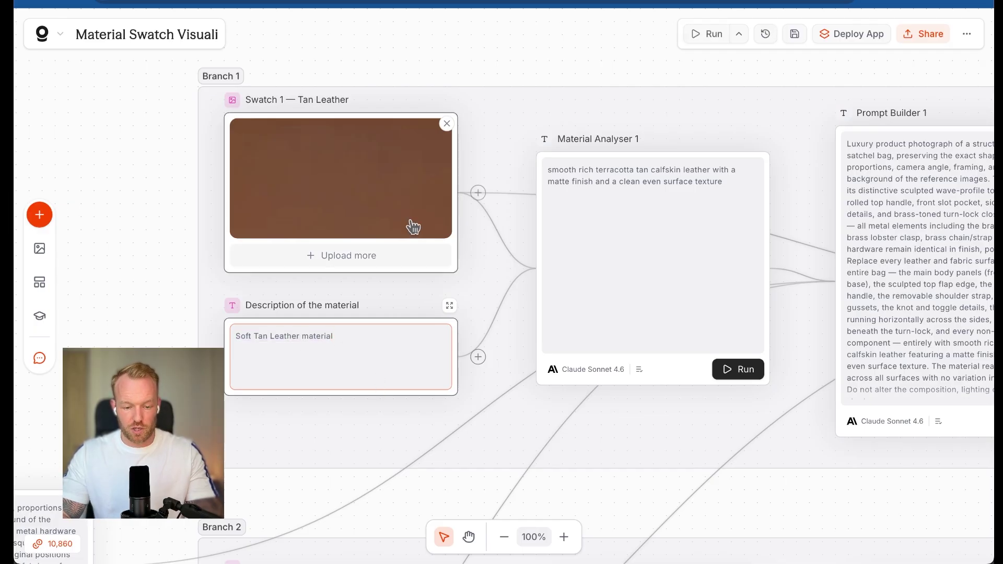
pyautogui.click(393, 187)
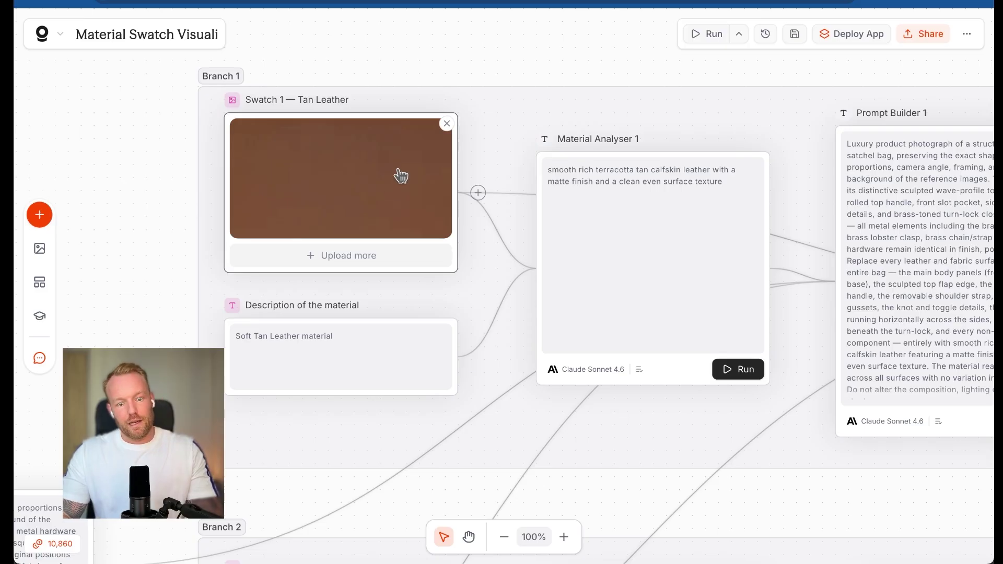
pyautogui.click(294, 343)
pyautogui.tripleClick(287, 337)
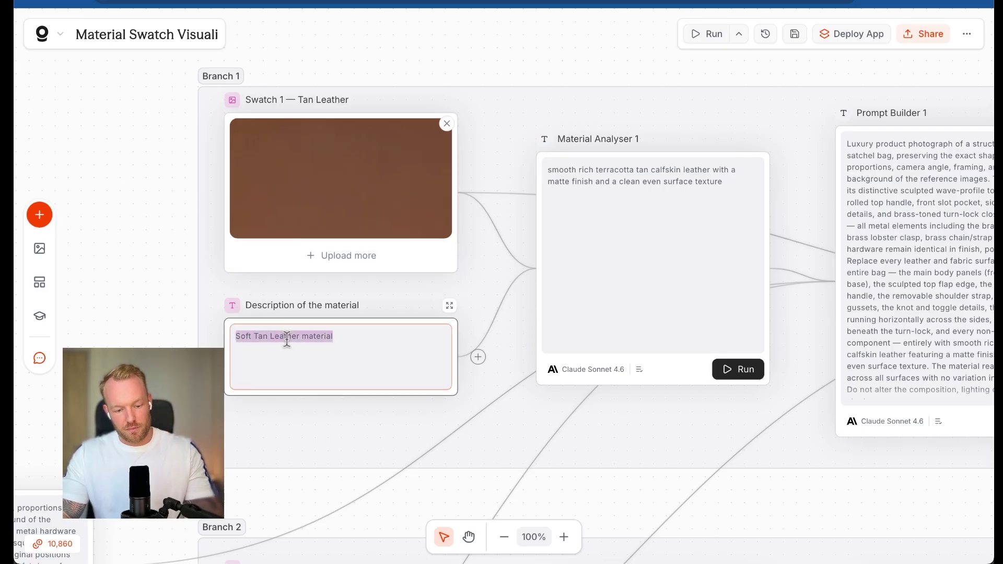
pyautogui.tripleClick(285, 339)
pyautogui.press('Escape')
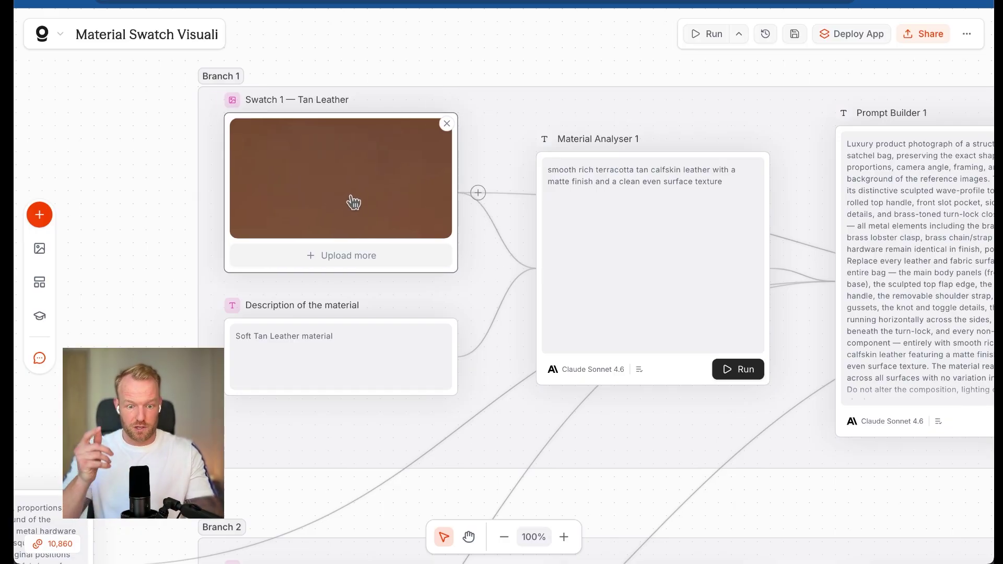
# Move the Material Analyser 1 node slightly closer to the tan leather swatch in Branch 1
pyautogui.scroll(1, 353, 201)
pyautogui.hscroll(1, 353, 201)
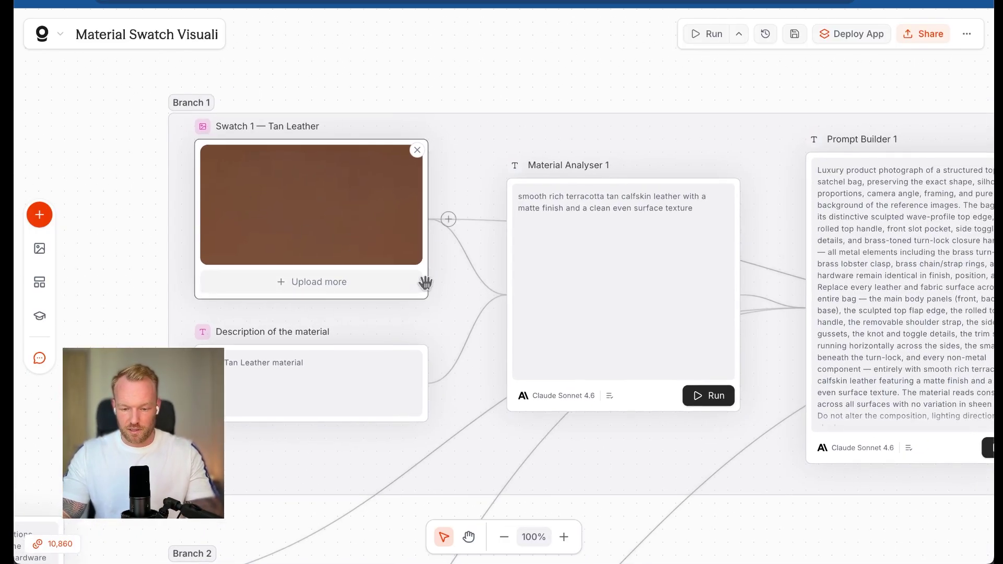
pyautogui.hscroll(2, 460, 308)
pyautogui.scroll(1, 460, 307)
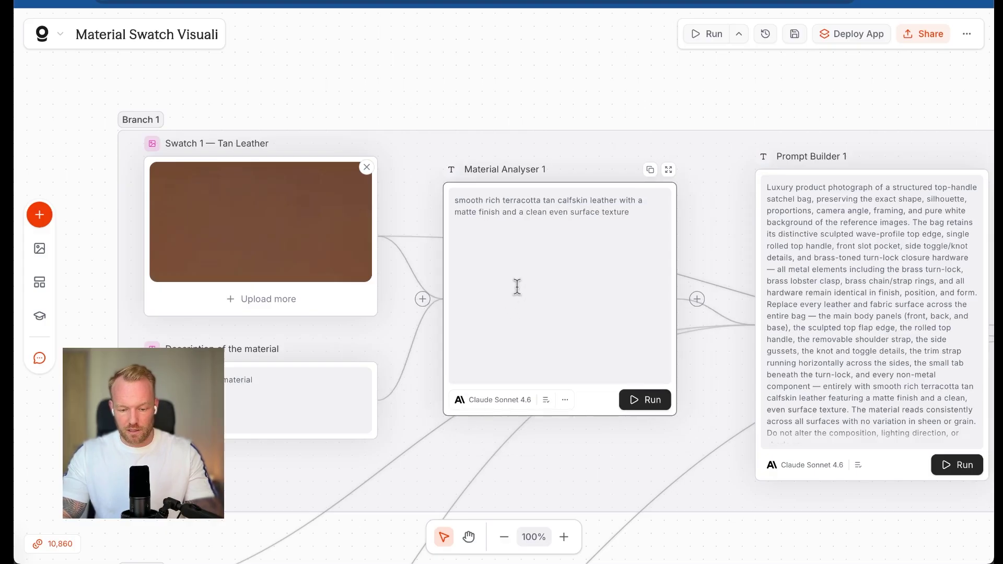
pyautogui.moveTo(517, 286); pyautogui.dragTo(492, 289)
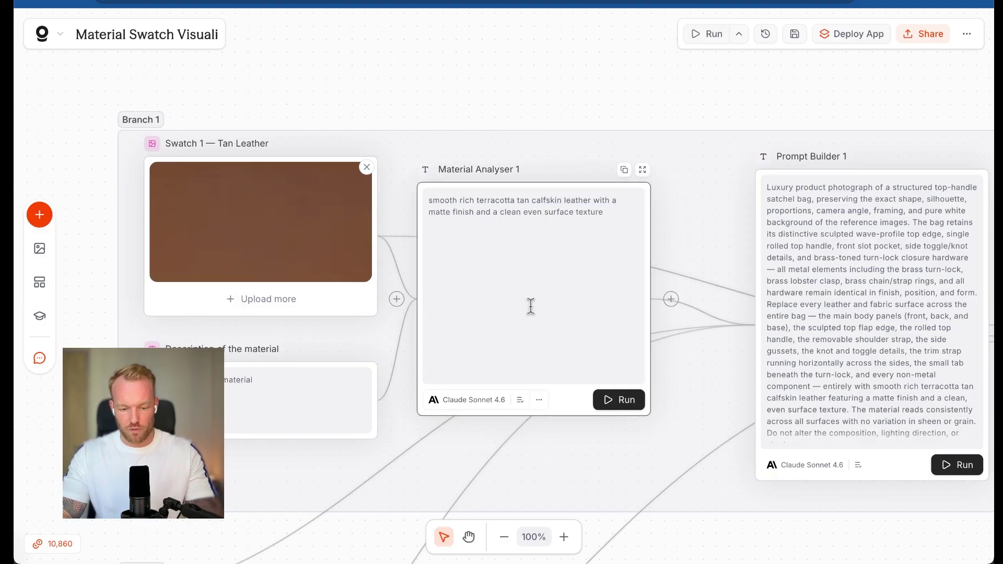
# Review the model, instructions and inputs of Material Analyser 1, close its settings and highlight its output description
pyautogui.click(583, 407)
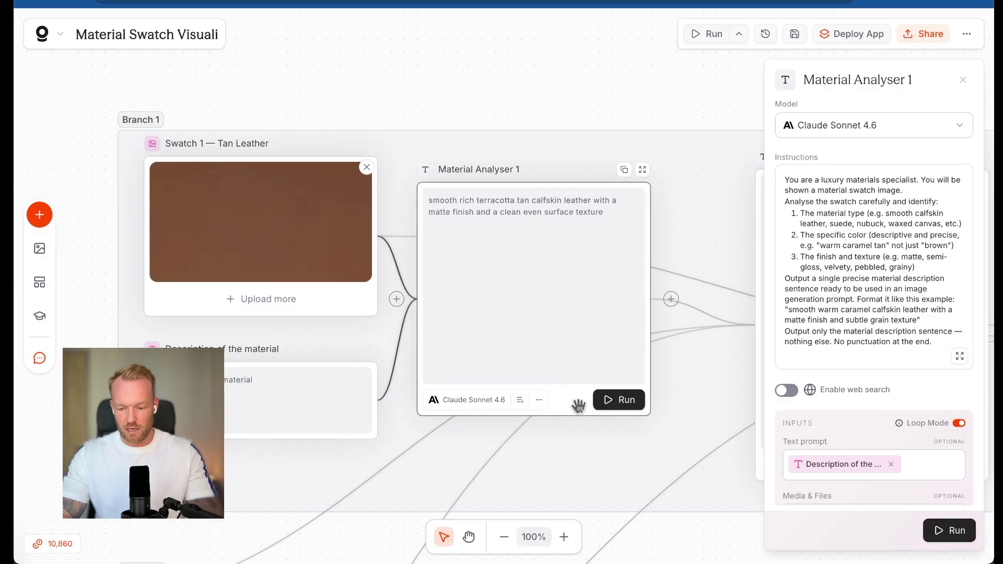
pyautogui.scroll(-3, 680, 337)
pyautogui.scroll(5, 676, 335)
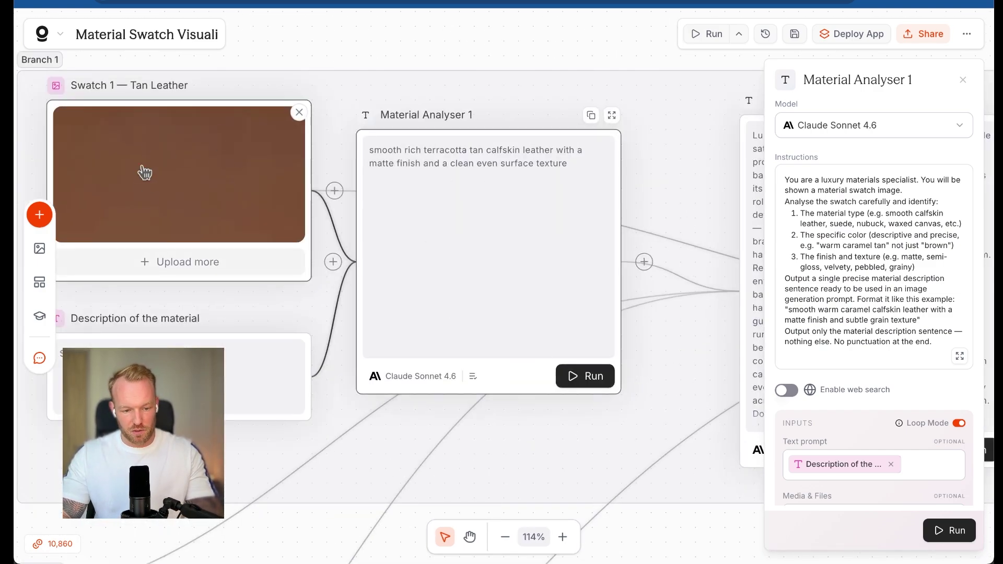
pyautogui.hscroll(-2, 144, 172)
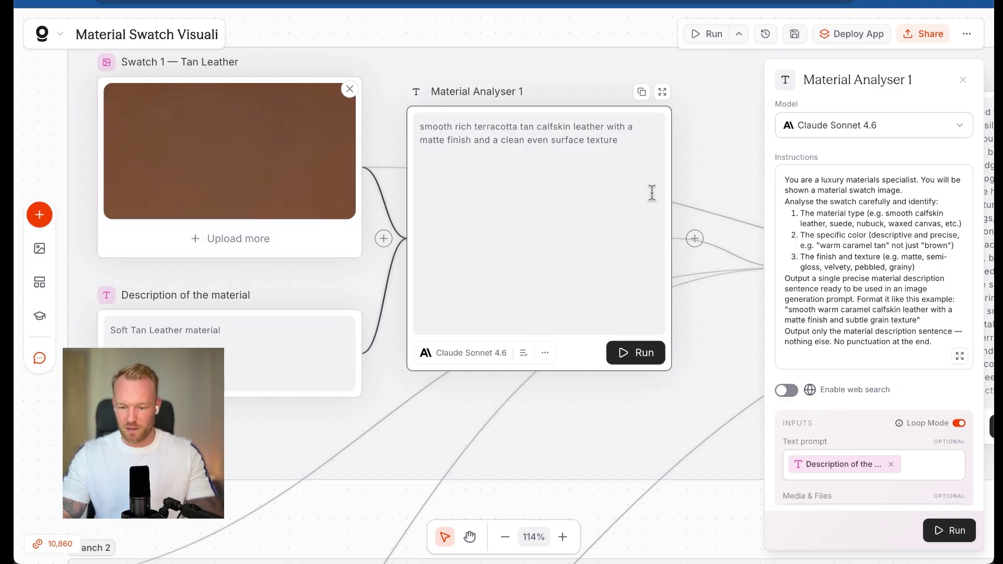
pyautogui.click(964, 80)
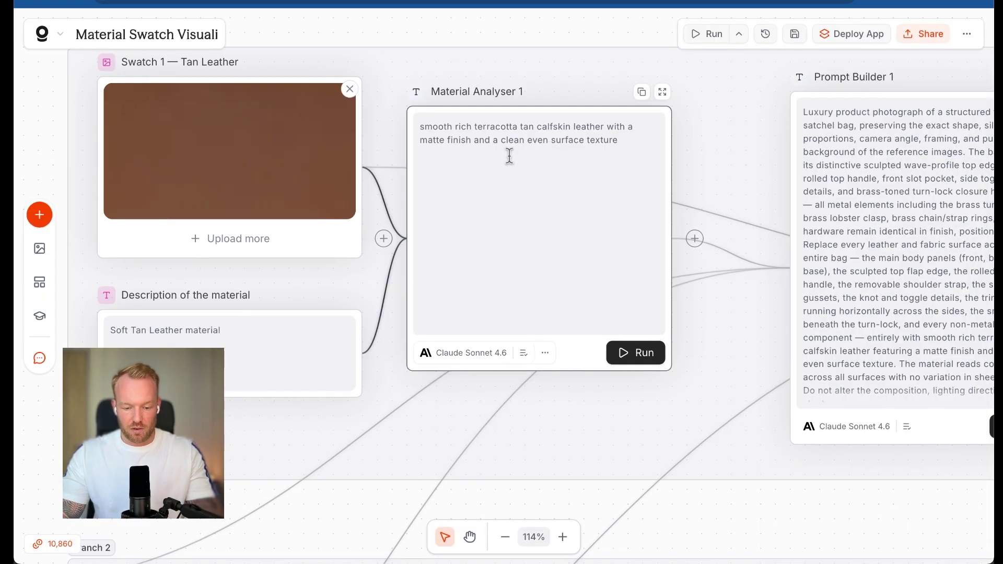
pyautogui.tripleClick(484, 133)
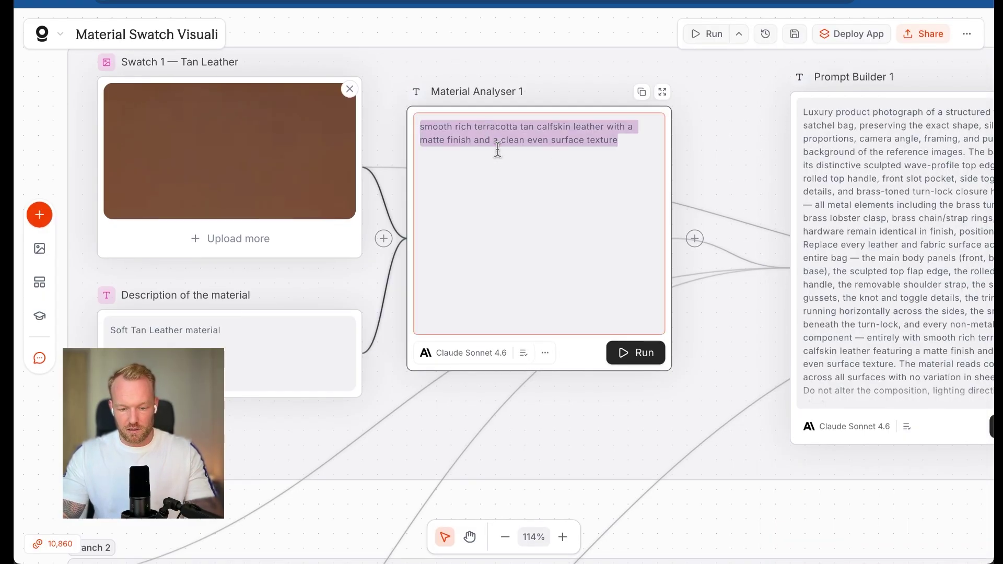
pyautogui.click(514, 29)
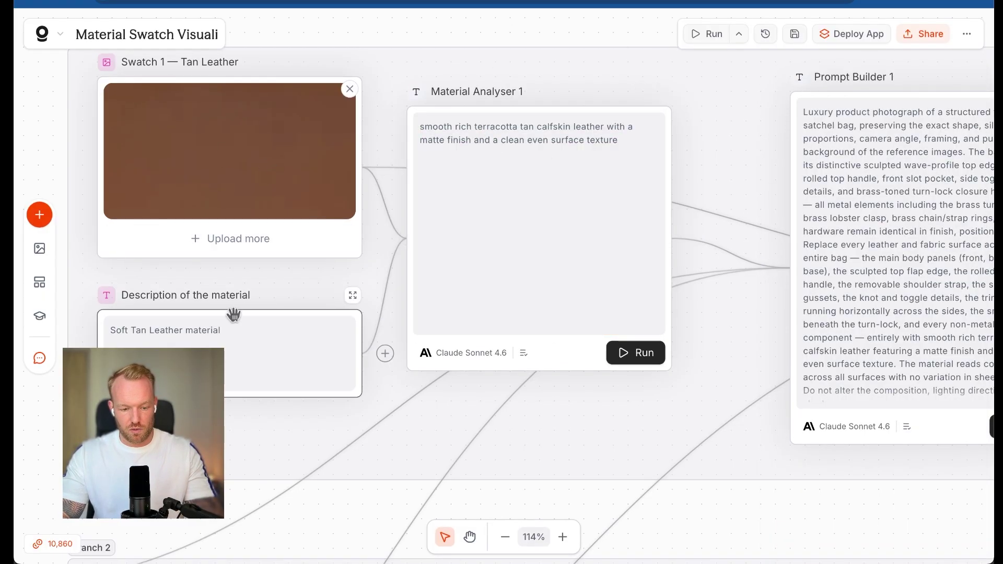
# Shift the Material Analyser 1 node slightly towards Prompt Builder 1 in Branch 1
pyautogui.scroll(-1, 544, 228)
pyautogui.hscroll(5, 544, 229)
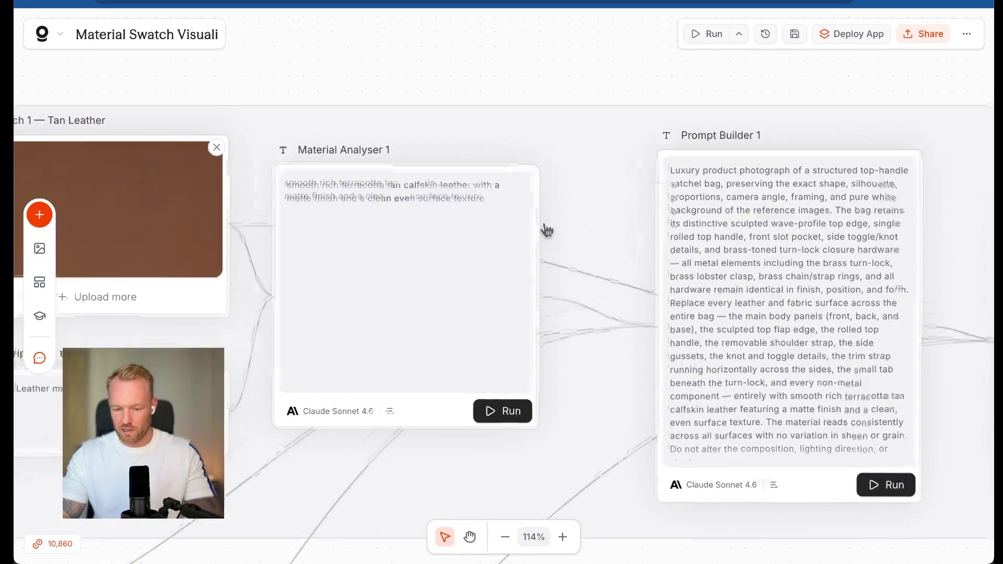
pyautogui.scroll(-2, 544, 228)
pyautogui.scroll(-1, 544, 228)
pyautogui.hscroll(1, 544, 229)
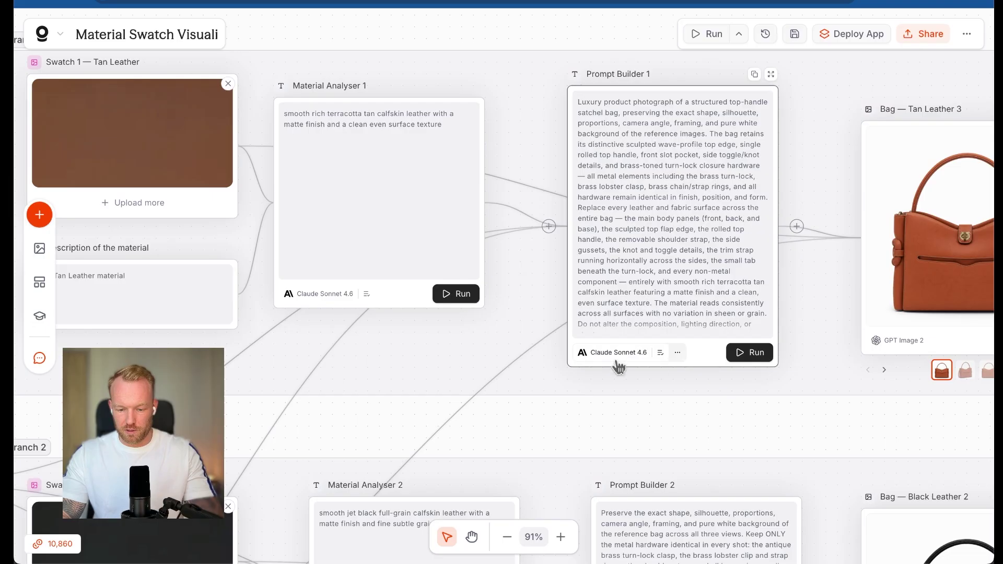
pyautogui.scroll(-2, 474, 372)
pyautogui.hscroll(-5, 472, 369)
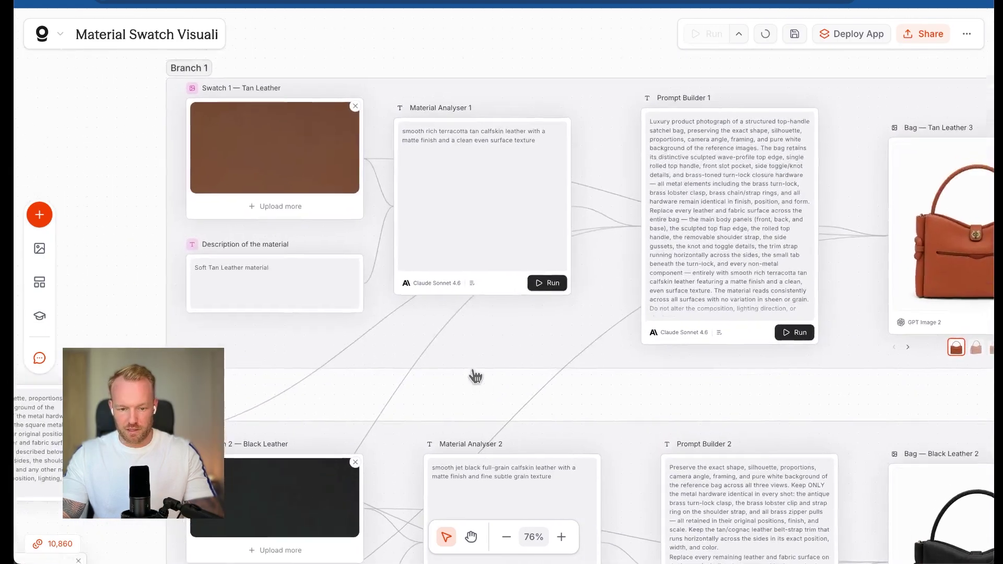
pyautogui.moveTo(503, 232); pyautogui.dragTo(511, 233)
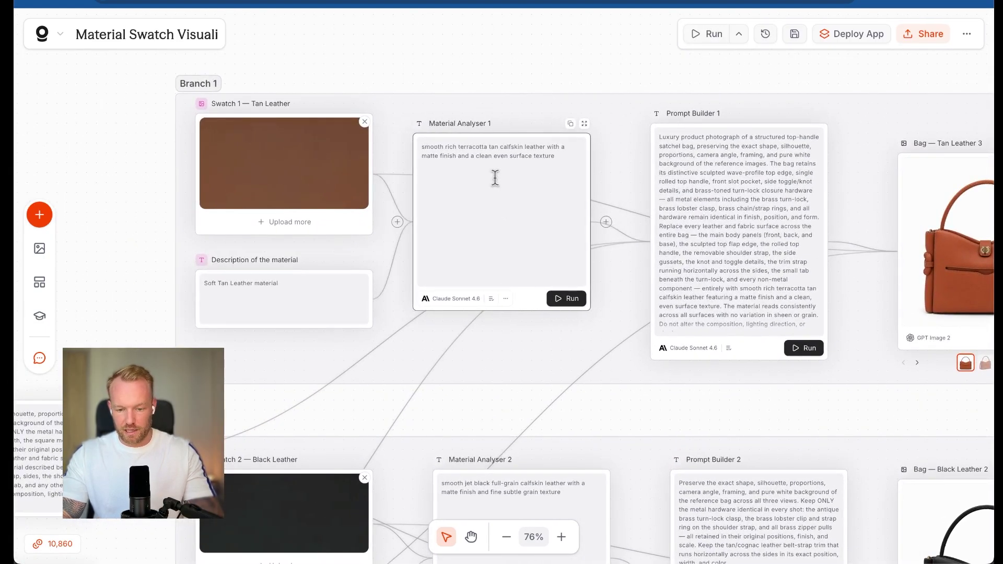
# Examine the Original Bag Image node's reference photos and the Base Prompt text that feed the branches
pyautogui.scroll(-5, 513, 335)
pyautogui.hscroll(-3, 512, 335)
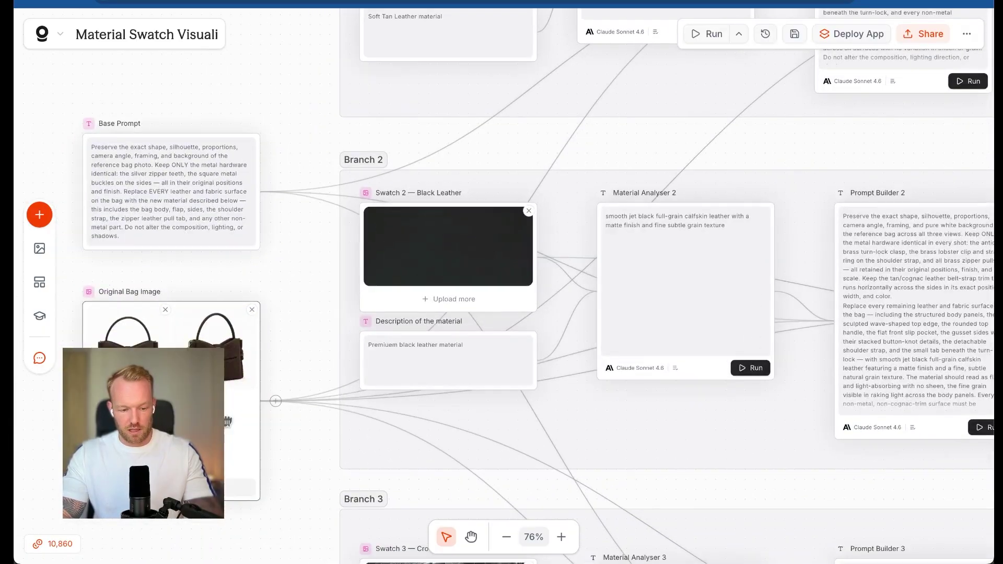
pyautogui.moveTo(228, 421); pyautogui.dragTo(228, 411)
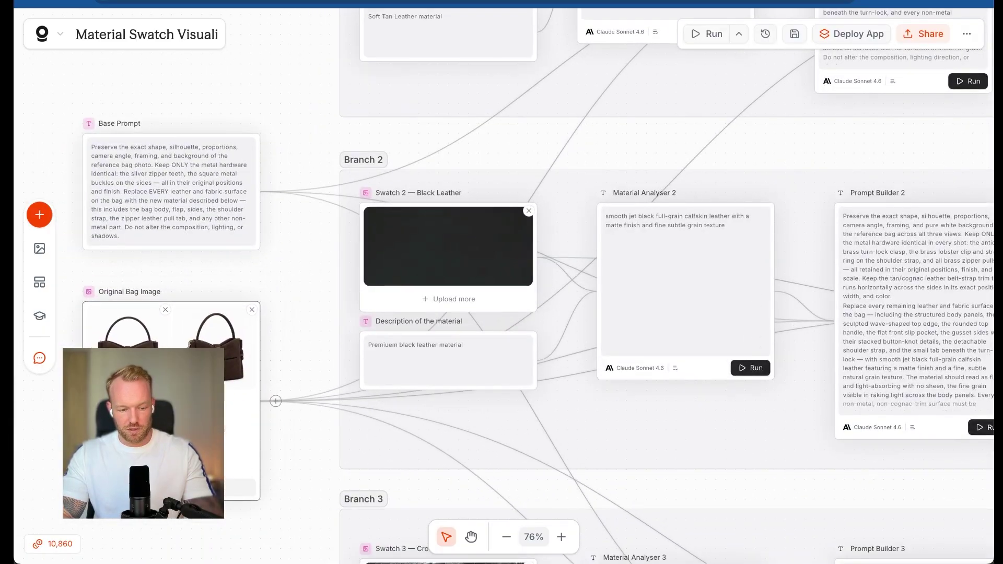
pyautogui.scroll(3, 268, 288)
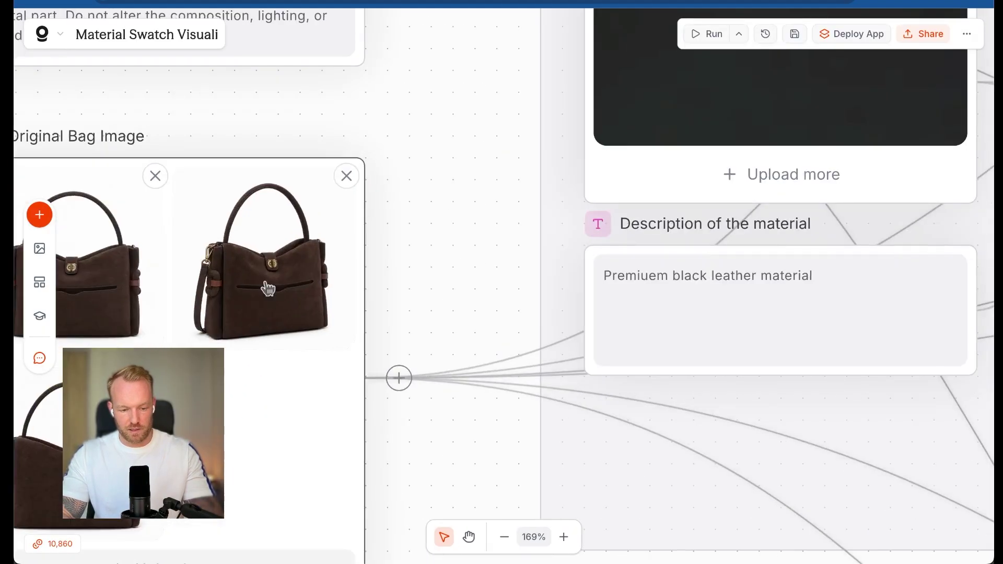
pyautogui.scroll(4, 271, 291)
pyautogui.scroll(-5, 217, 246)
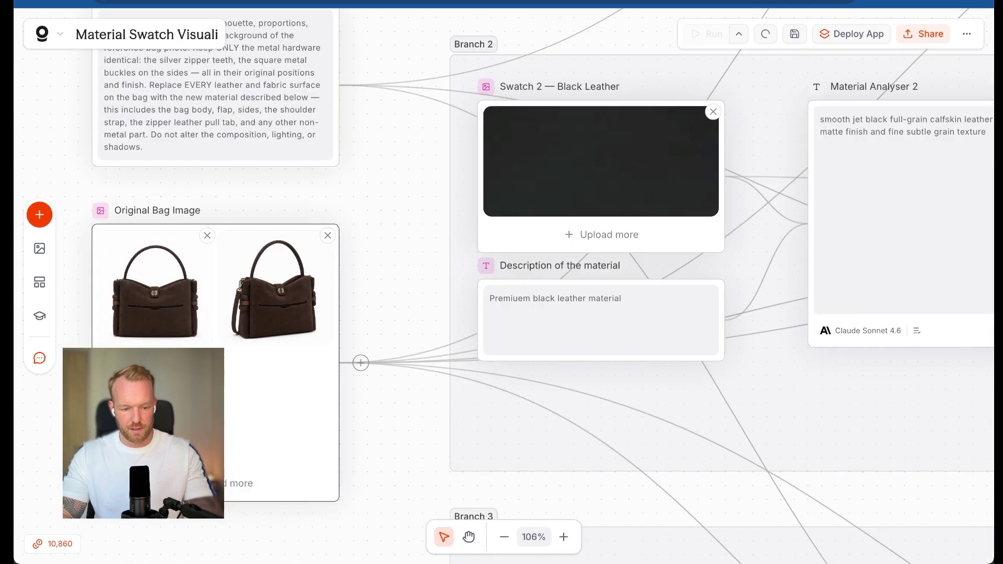
pyautogui.scroll(5, 218, 242)
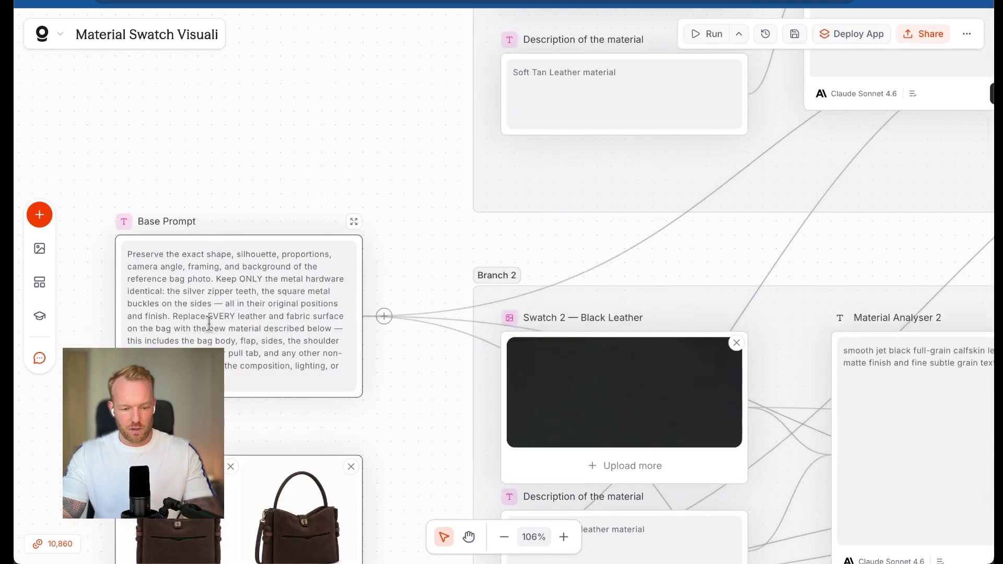
# Review Prompt Builder 1's generated prompt and its instructions and inputs, then close its settings
pyautogui.hscroll(8, 302, 154)
pyautogui.hscroll(5, 302, 155)
pyautogui.scroll(3, 302, 154)
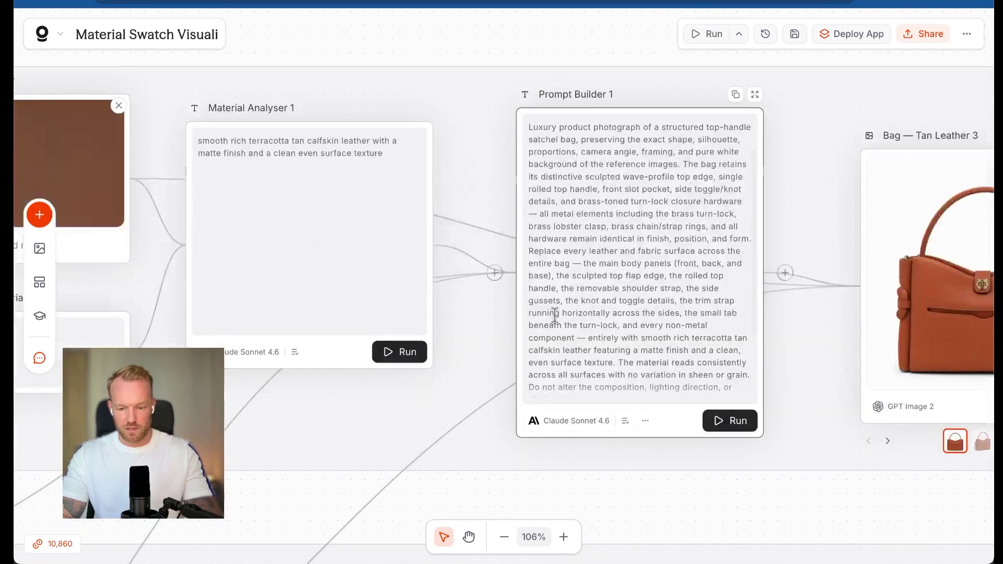
pyautogui.click(681, 424)
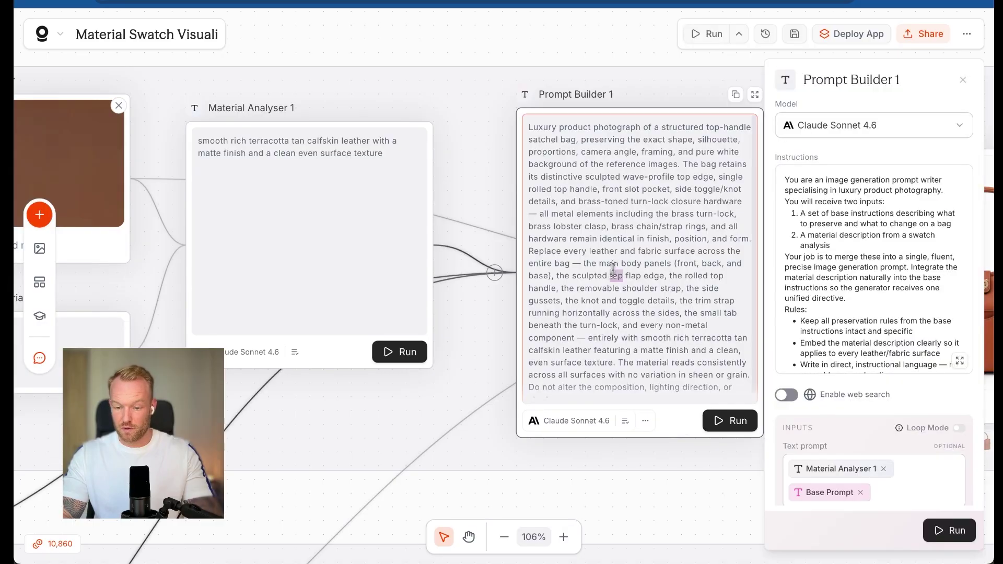
pyautogui.tripleClick(610, 272)
pyautogui.hscroll(3, 626, 55)
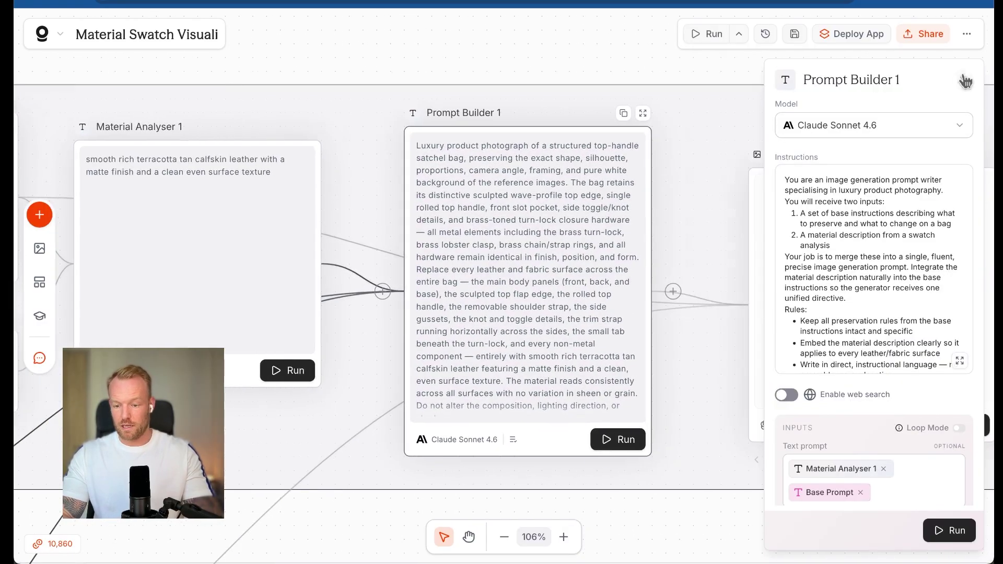
pyautogui.click(963, 79)
# Move the Bag — Tan Leather 3 image node slightly up to line up with Prompt Builder 1
pyautogui.hscroll(5, 757, 264)
pyautogui.scroll(-2, 580, 315)
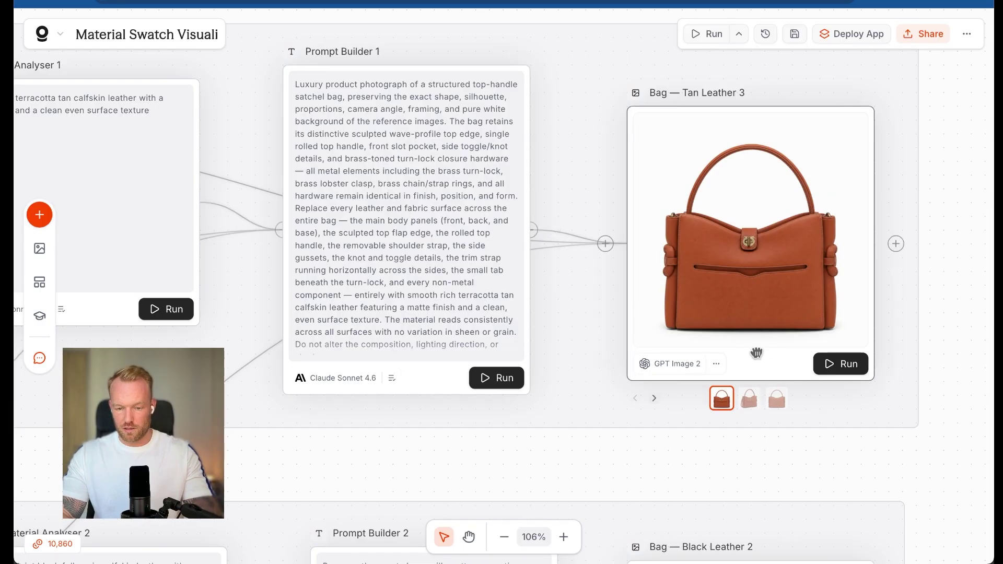
pyautogui.moveTo(767, 373); pyautogui.dragTo(754, 345)
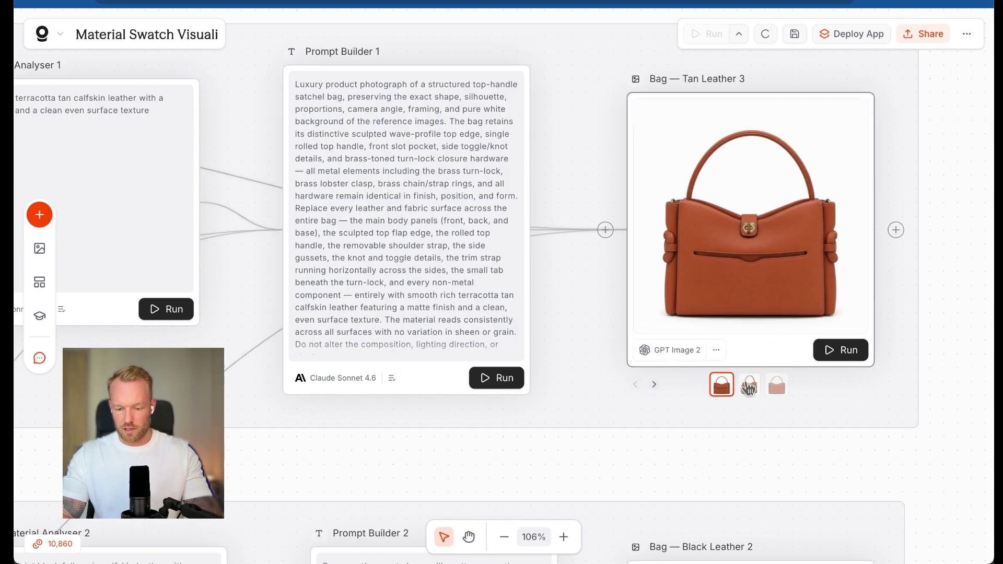
# Compare the generated bag views in Branch 1's Bag — Tan Leather 3 image node
pyautogui.hscroll(-15, 578, 418)
pyautogui.scroll(-8, 578, 418)
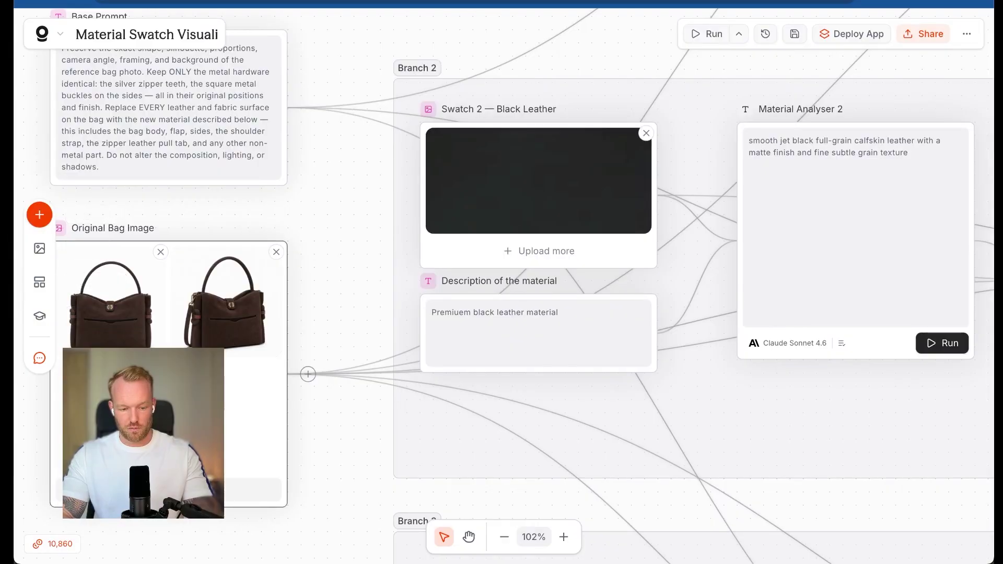
pyautogui.scroll(3, 511, 320)
pyautogui.hscroll(15, 511, 320)
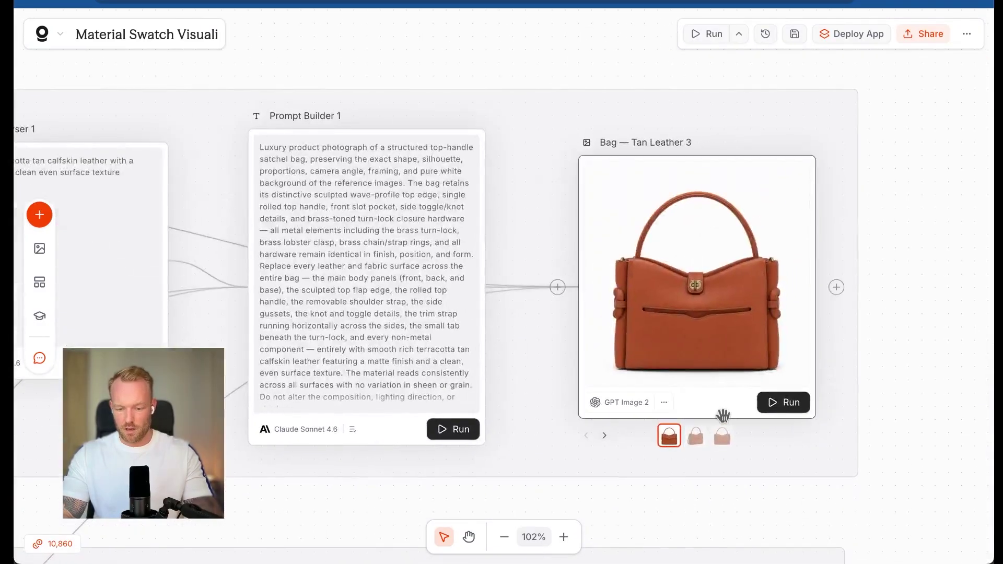
pyautogui.click(696, 437)
pyautogui.click(721, 439)
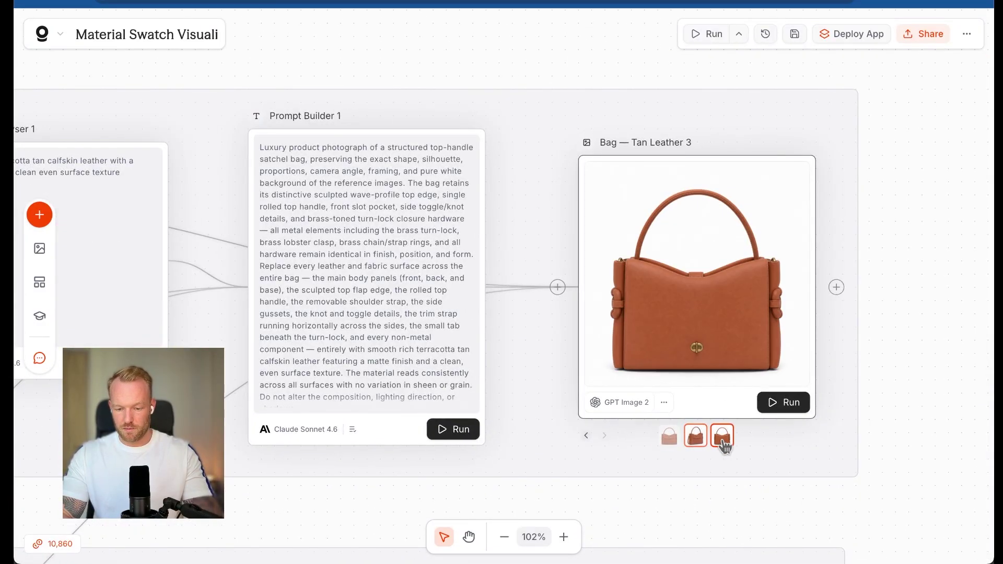
pyautogui.click(697, 440)
# Compare the Branch 1 and Branch 2 node chains from leather swatch to finished bag image
pyautogui.scroll(-5, 618, 481)
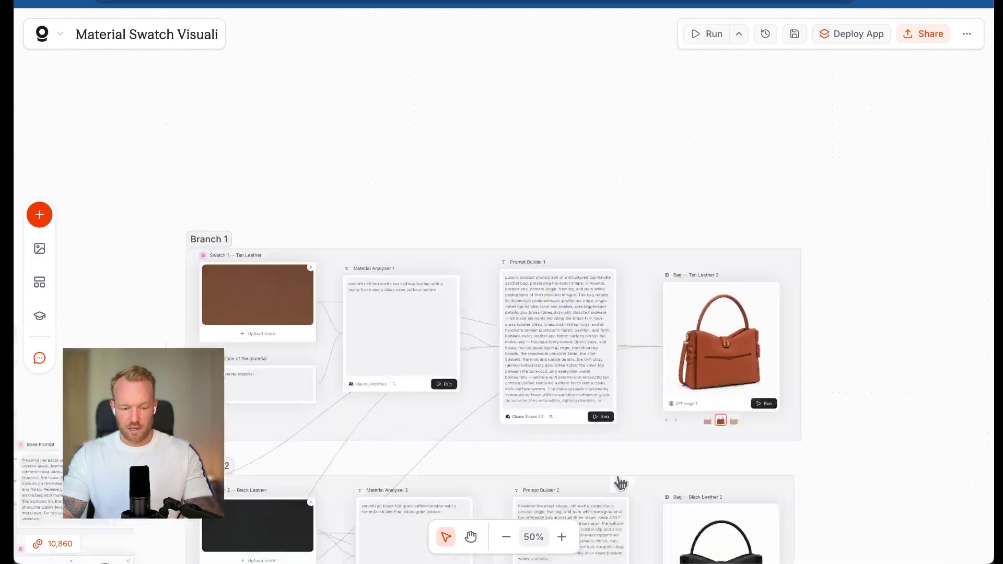
pyautogui.scroll(-5, 647, 376)
pyautogui.scroll(3, 647, 376)
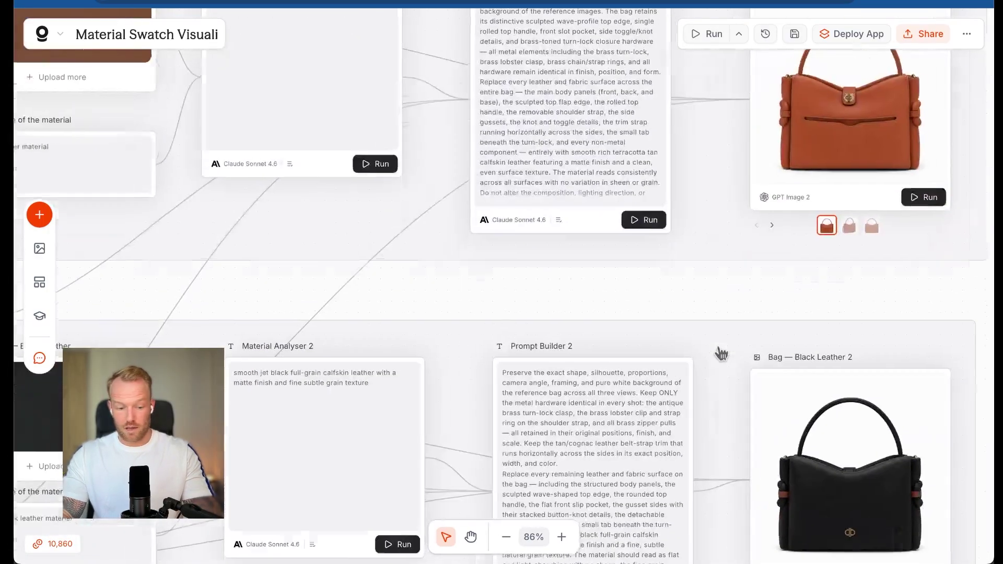
pyautogui.scroll(-3, 722, 355)
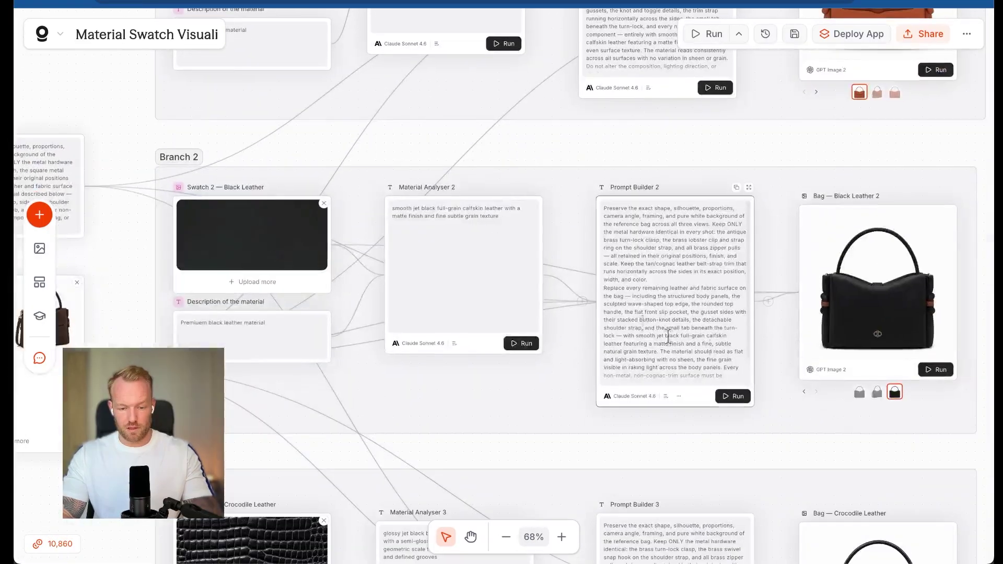
pyautogui.scroll(5, 647, 329)
pyautogui.scroll(2, 451, 224)
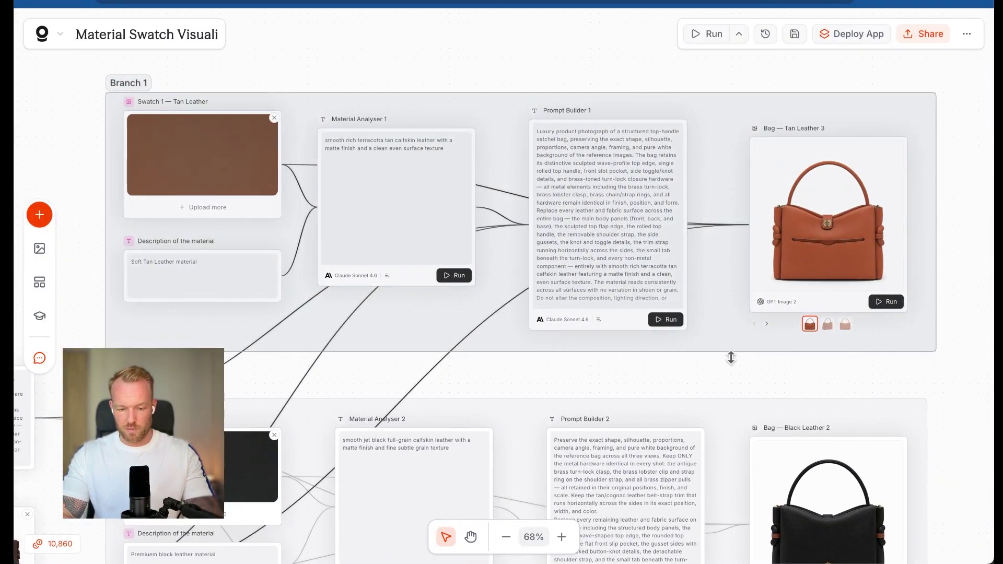
pyautogui.scroll(-4, 715, 390)
pyautogui.scroll(-2, 358, 287)
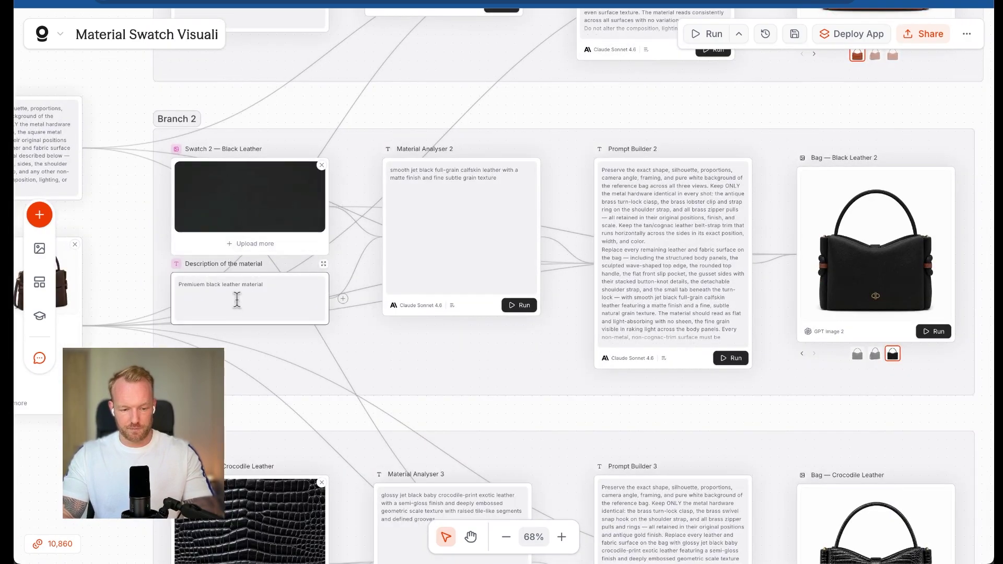
# Examine the Branch 2 material description and the material texts in Material Analyser 2 and Material Analyser 1
pyautogui.scroll(5, 240, 300)
pyautogui.tripleClick(182, 277)
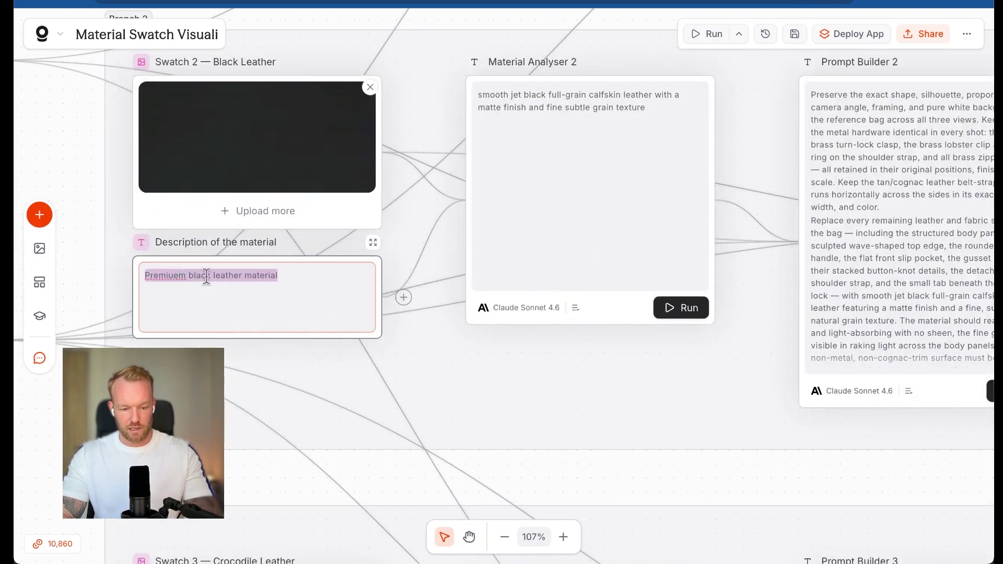
pyautogui.scroll(-4, 573, 162)
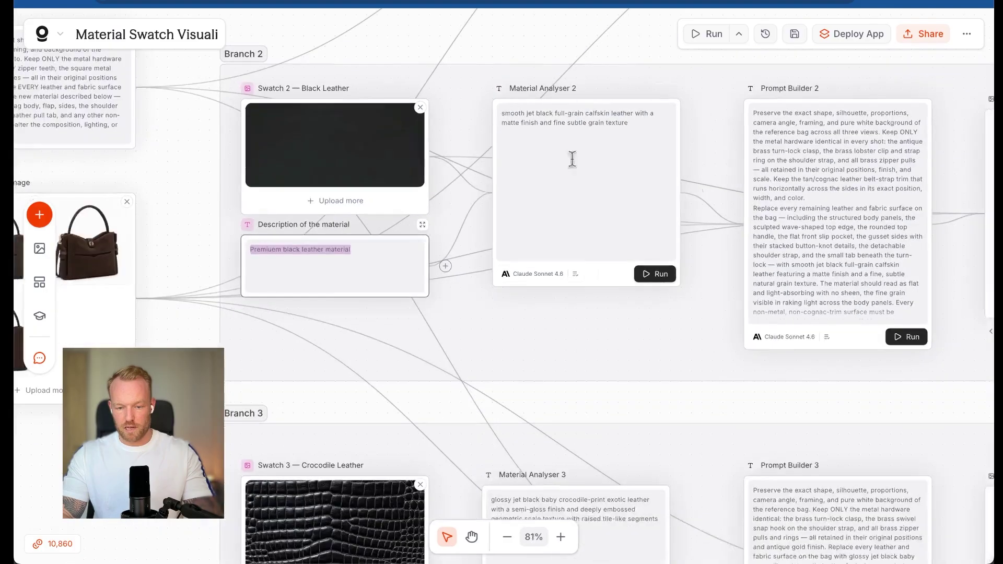
pyautogui.click(597, 127)
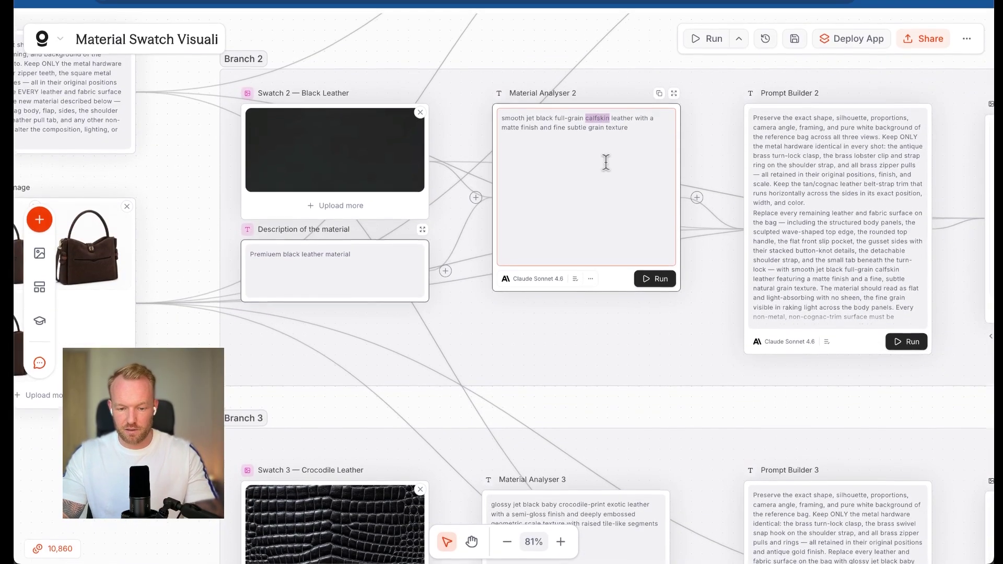
pyautogui.scroll(6, 616, 56)
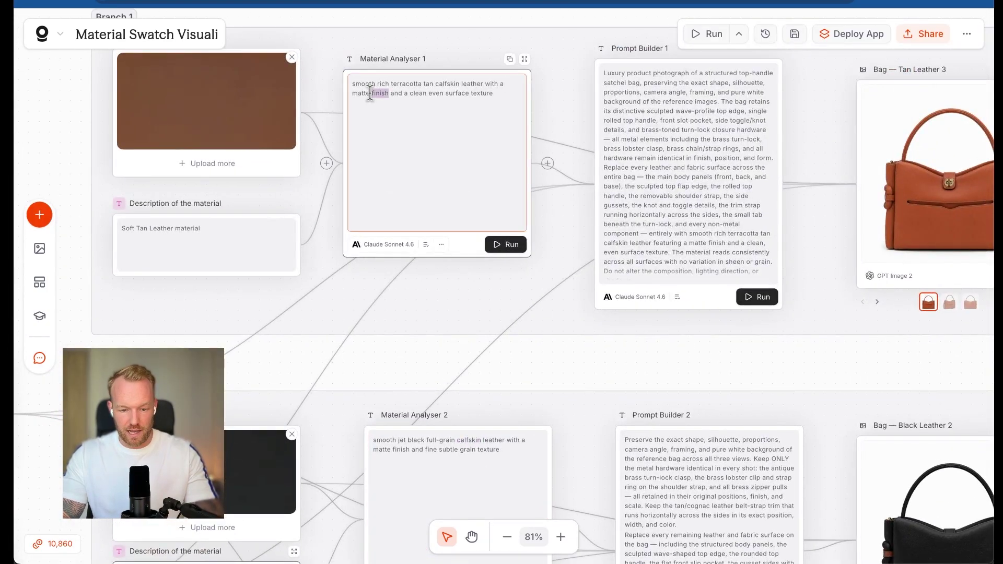
pyautogui.tripleClick(370, 93)
pyautogui.click(463, 365)
# Browse the generated views of the bag in Branch 2's Bag — Black Leather 2 node
pyautogui.scroll(-3, 464, 365)
pyautogui.scroll(-6, 464, 365)
pyautogui.hscroll(2, 464, 365)
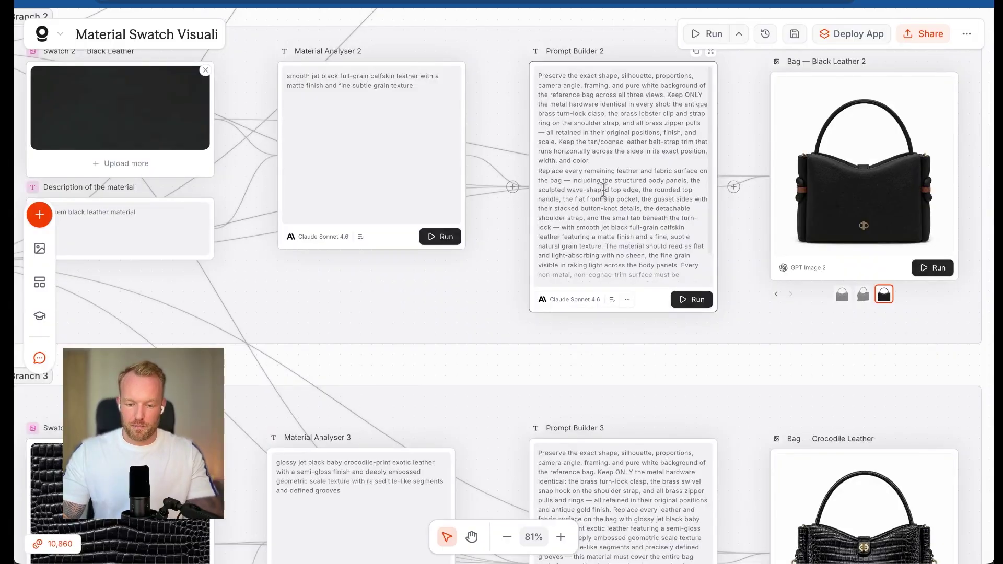
pyautogui.click(862, 296)
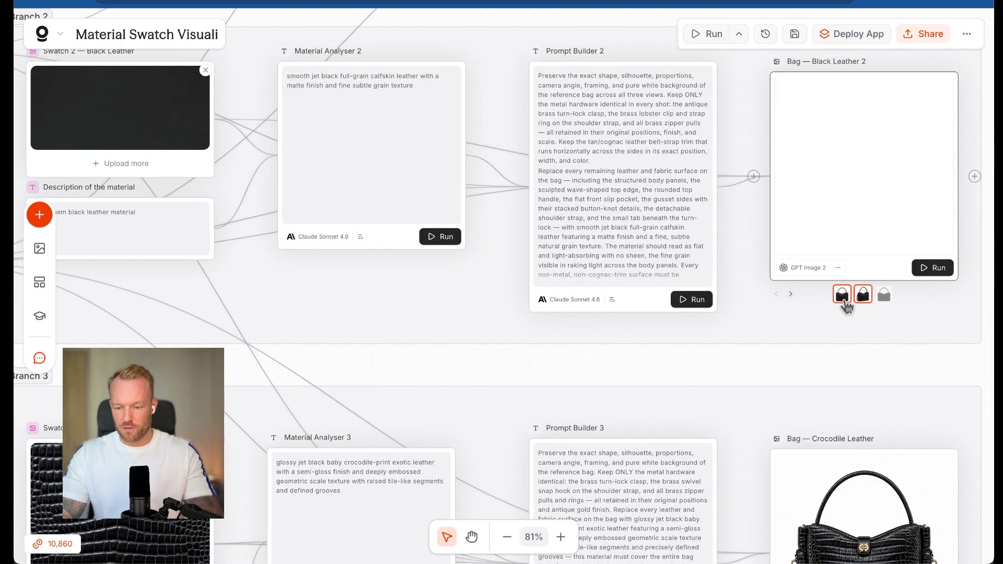
# Examine Branch 3's crocodile leather swatch, its material description and the text in Material Analyser 3
pyautogui.scroll(-4, 662, 374)
pyautogui.hscroll(-3, 662, 374)
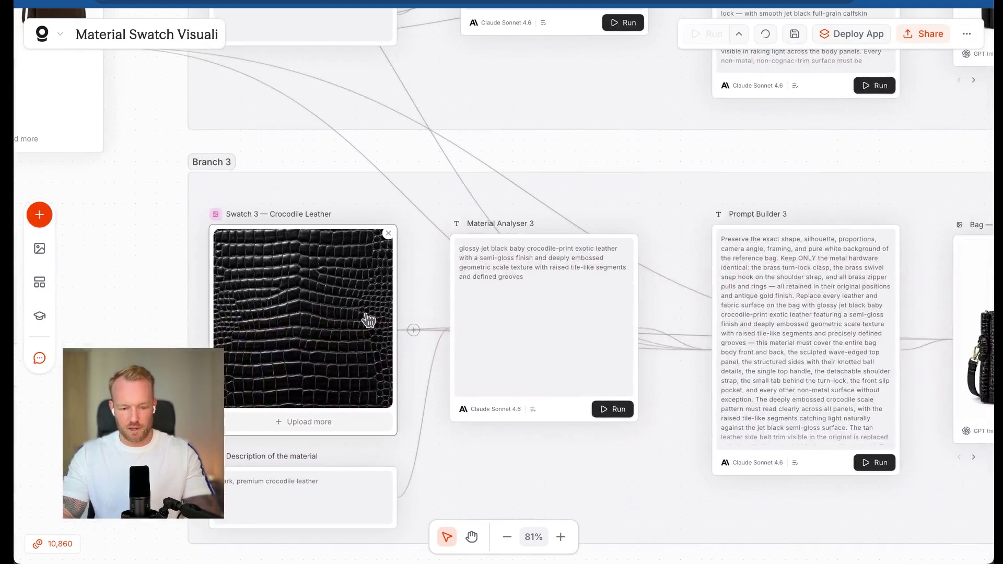
pyautogui.scroll(-3, 367, 320)
pyautogui.hscroll(-1, 367, 319)
pyautogui.tripleClick(294, 365)
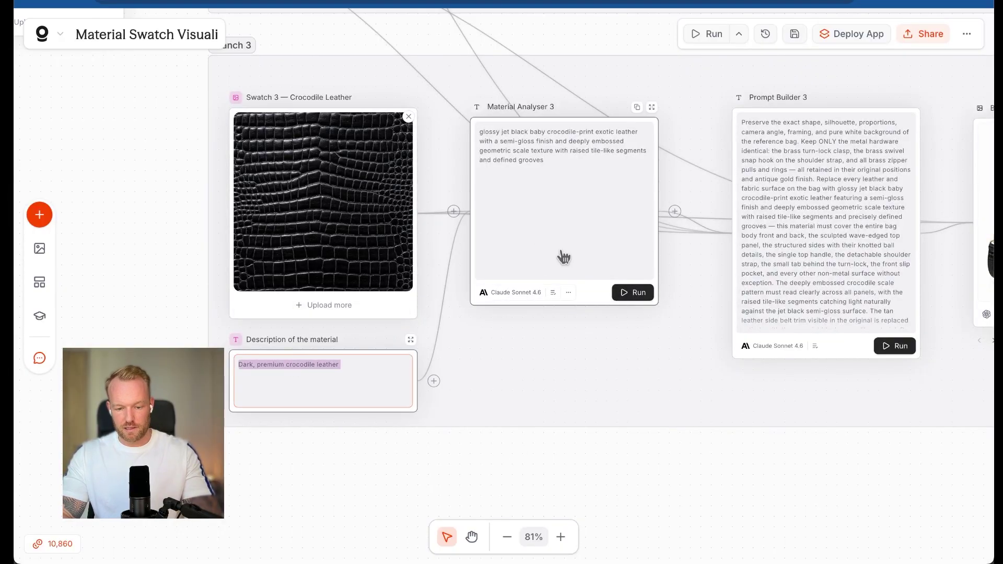
pyautogui.scroll(-1, 563, 255)
pyautogui.hscroll(-1, 562, 255)
pyautogui.scroll(2, 538, 253)
pyautogui.hscroll(2, 538, 253)
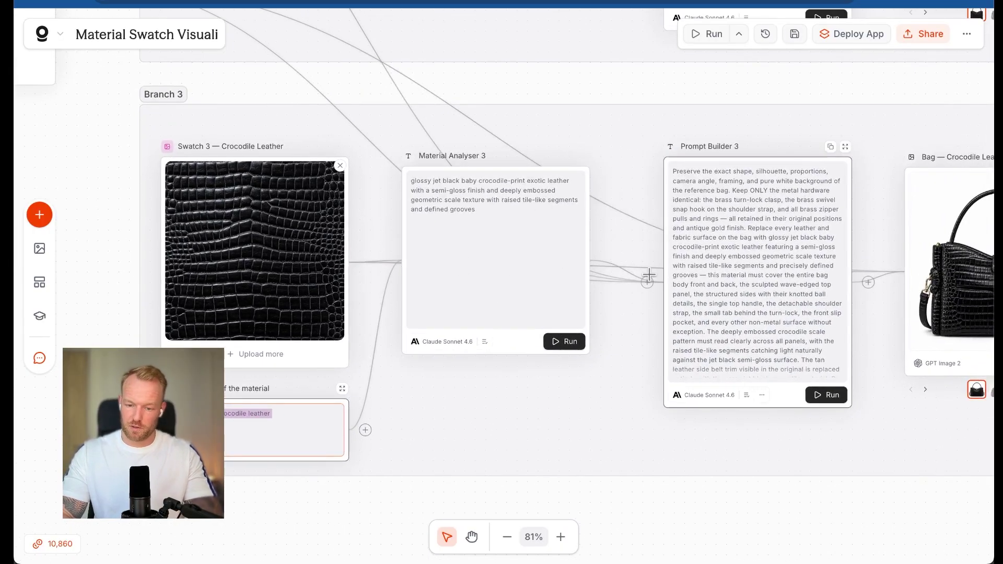
# Inspect the generated Bag — Crocodile Leather image at full size, then close the preview
pyautogui.hscroll(4, 752, 293)
pyautogui.scroll(1, 752, 293)
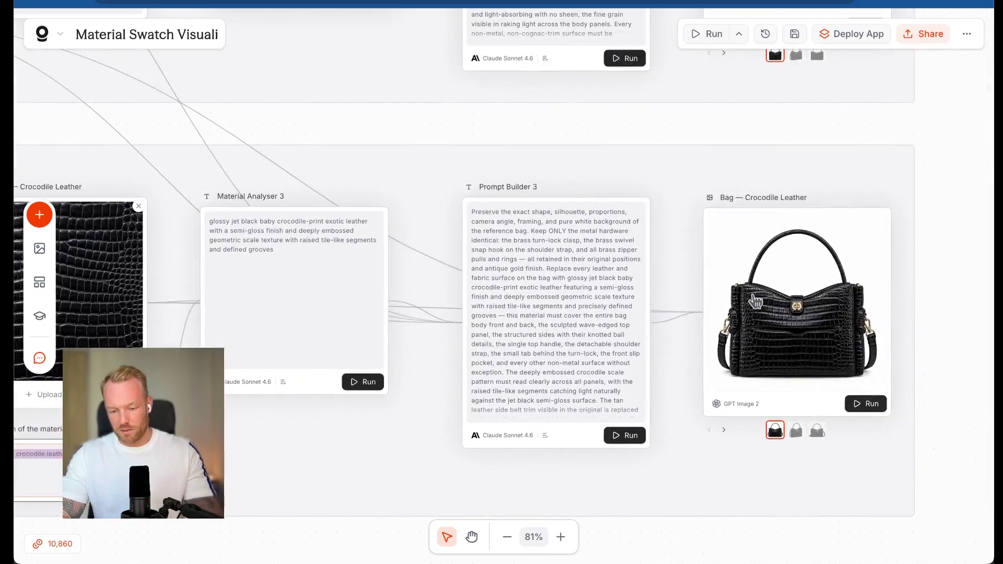
pyautogui.hscroll(2, 772, 330)
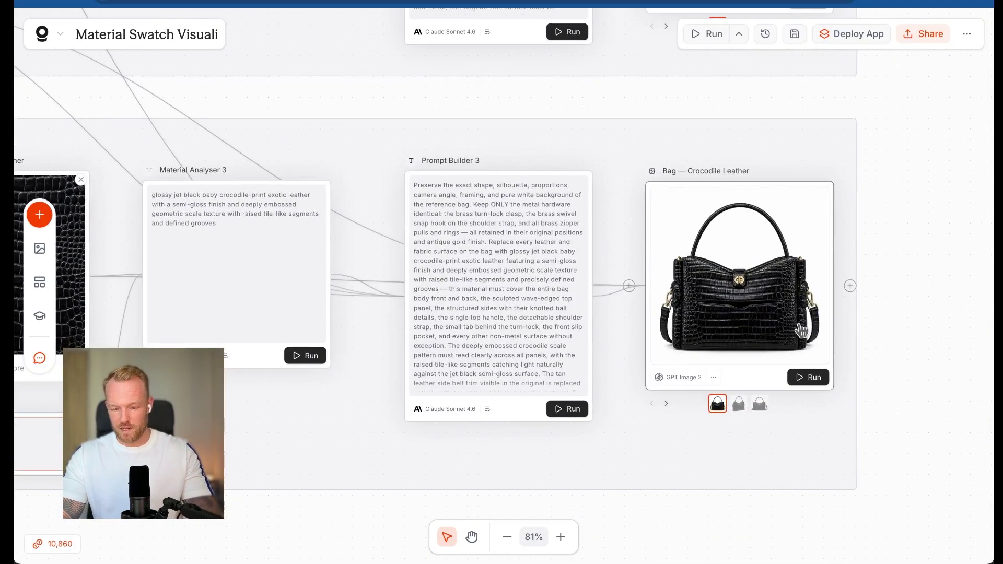
pyautogui.scroll(5, 732, 313)
pyautogui.scroll(-5, 678, 294)
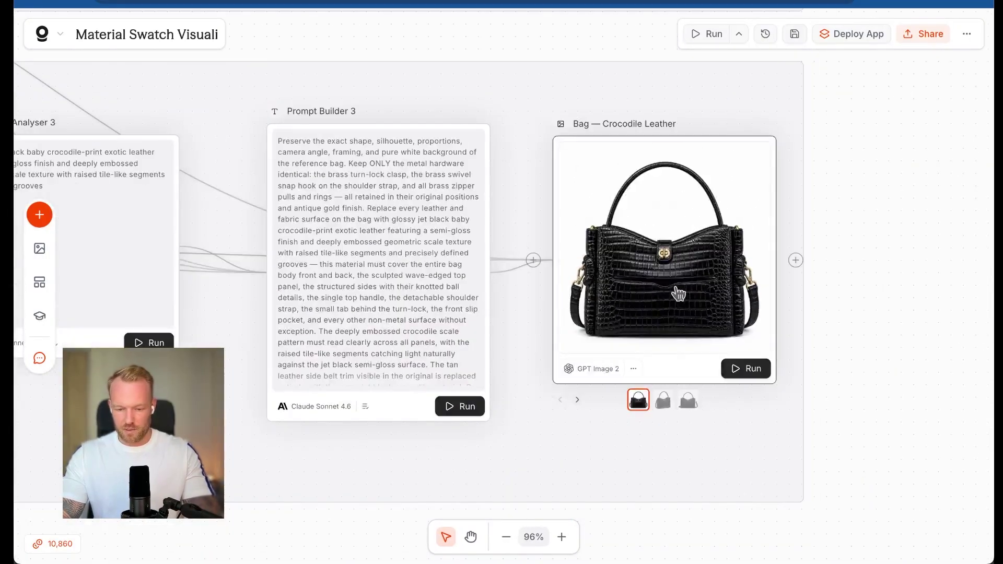
pyautogui.click(679, 294)
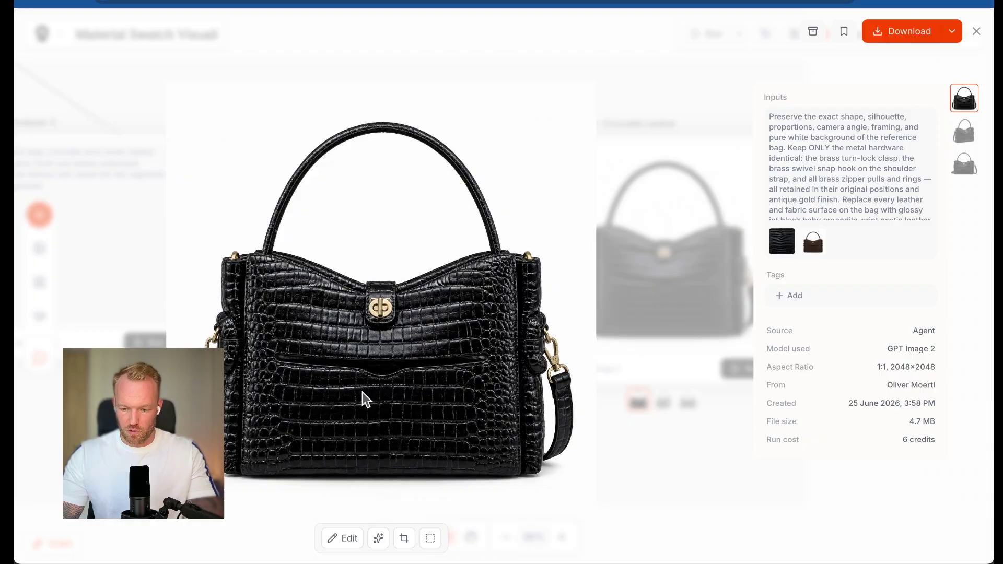
pyautogui.press('Escape')
# Examine how the Base Prompt and Original Bag Image nodes feed all the branches
pyautogui.scroll(2, 462, 180)
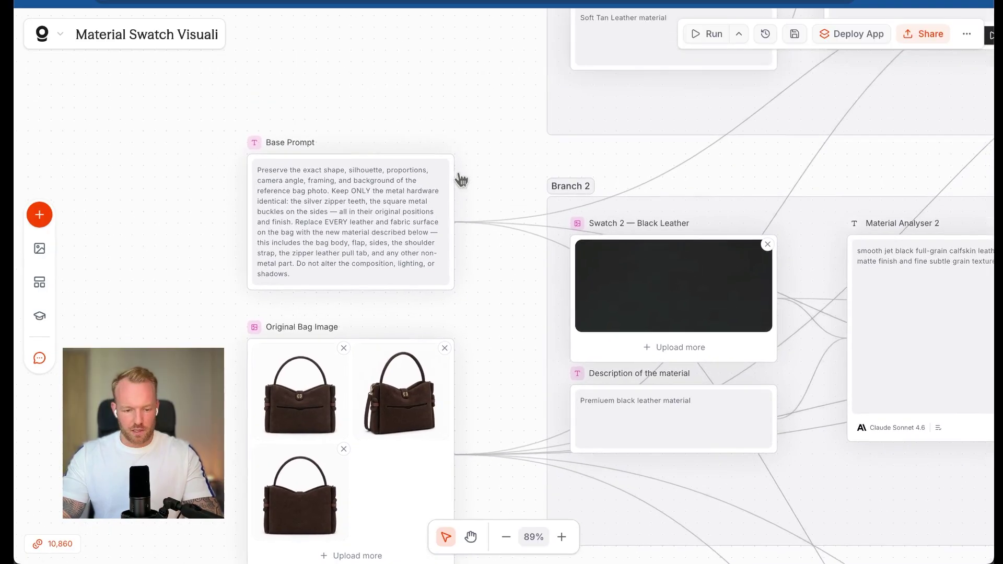
pyautogui.scroll(1, 462, 180)
pyautogui.scroll(-5, 461, 181)
pyautogui.scroll(3, 461, 180)
pyautogui.hscroll(3, 462, 181)
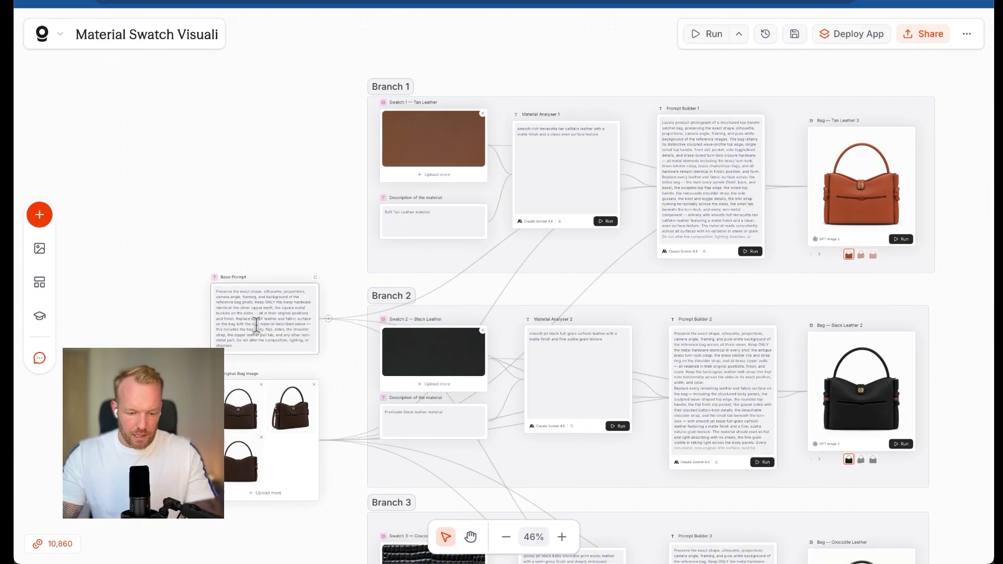
pyautogui.scroll(6, 254, 326)
pyautogui.hscroll(-5, 159, 213)
pyautogui.scroll(-1, 159, 213)
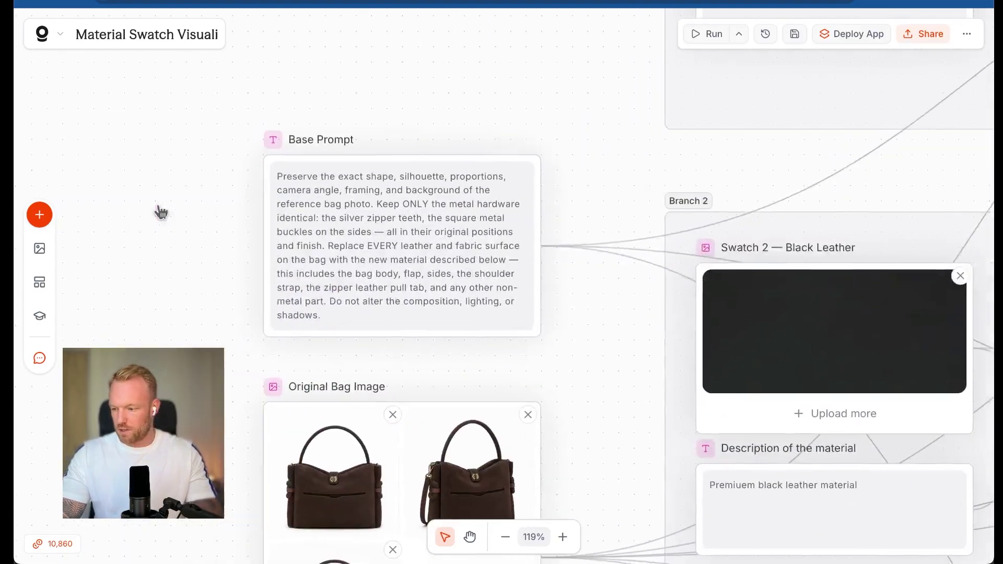
# Review Prompt Builder 1's instructions and its Material Analyser 1 and Base Prompt inputs, then close its settings
pyautogui.hscroll(15, 278, 264)
pyautogui.scroll(8, 278, 264)
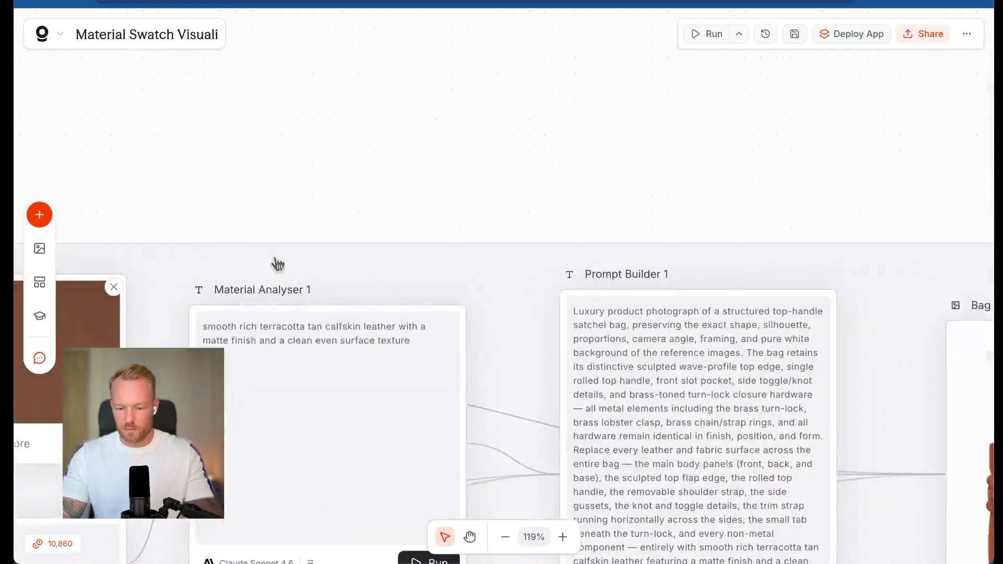
pyautogui.scroll(-2, 278, 264)
pyautogui.click(711, 519)
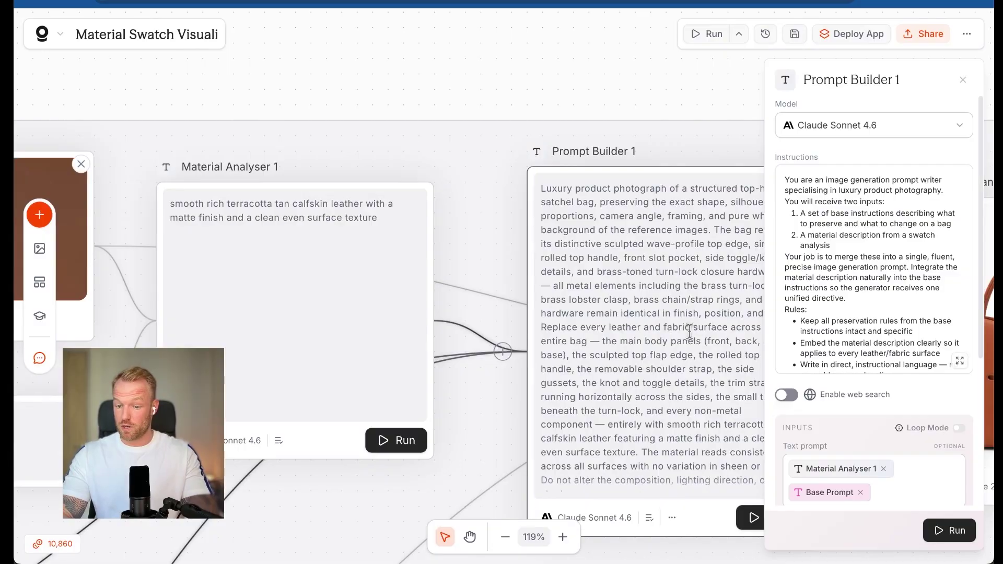
pyautogui.scroll(-5, 516, 174)
pyautogui.hscroll(-10, 515, 176)
pyautogui.scroll(-5, 515, 176)
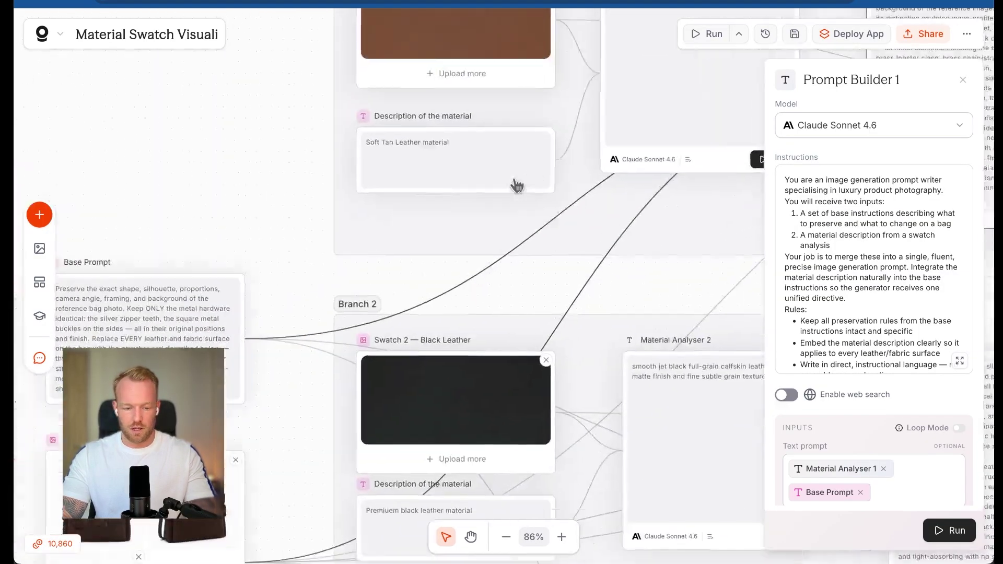
pyautogui.click(448, 199)
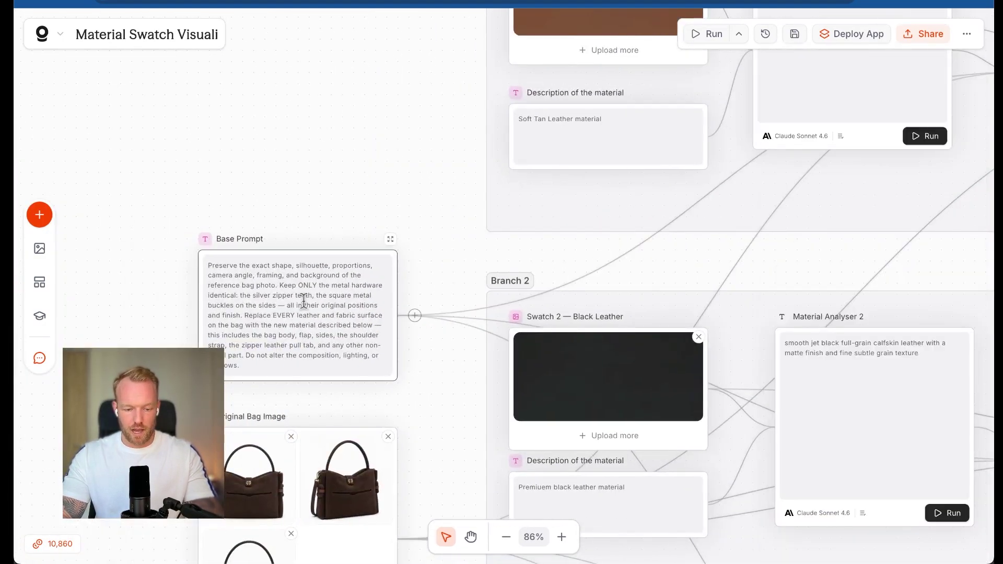
# Highlight the full Base Prompt text to review it, then clear the selection
pyautogui.scroll(5, 302, 299)
pyautogui.hscroll(-6, 306, 306)
pyautogui.scroll(1, 308, 310)
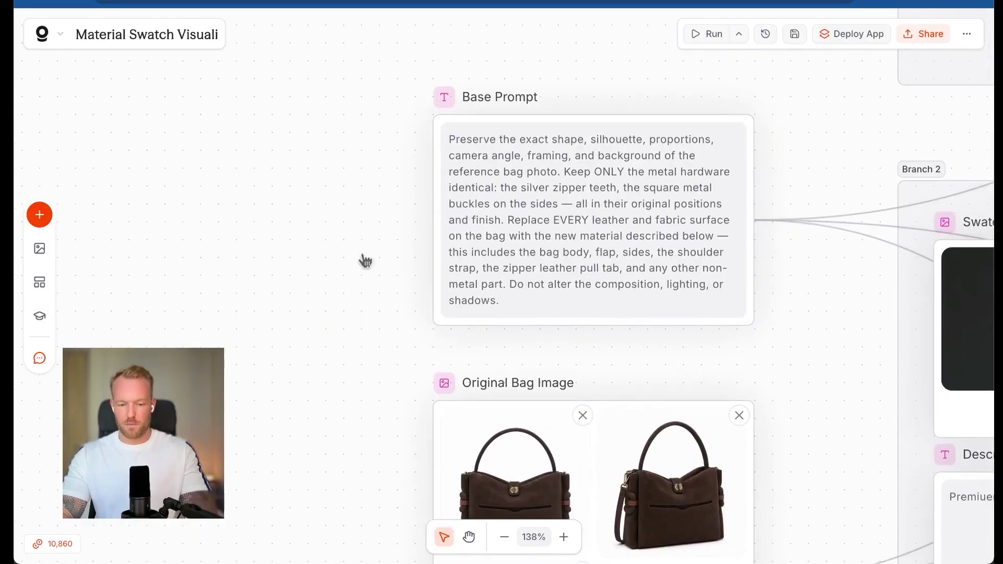
pyautogui.tripleClick(451, 200)
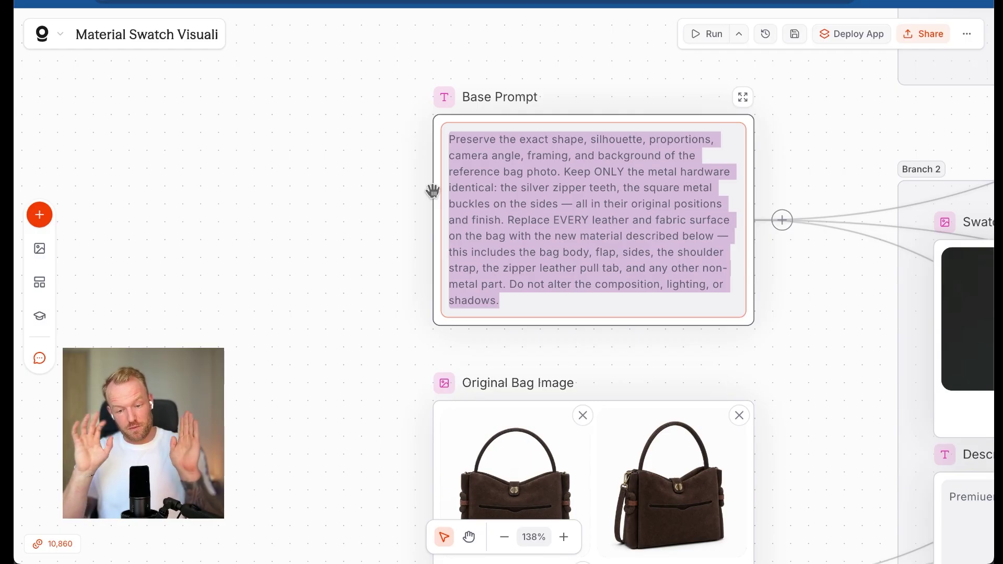
pyautogui.click(611, 233)
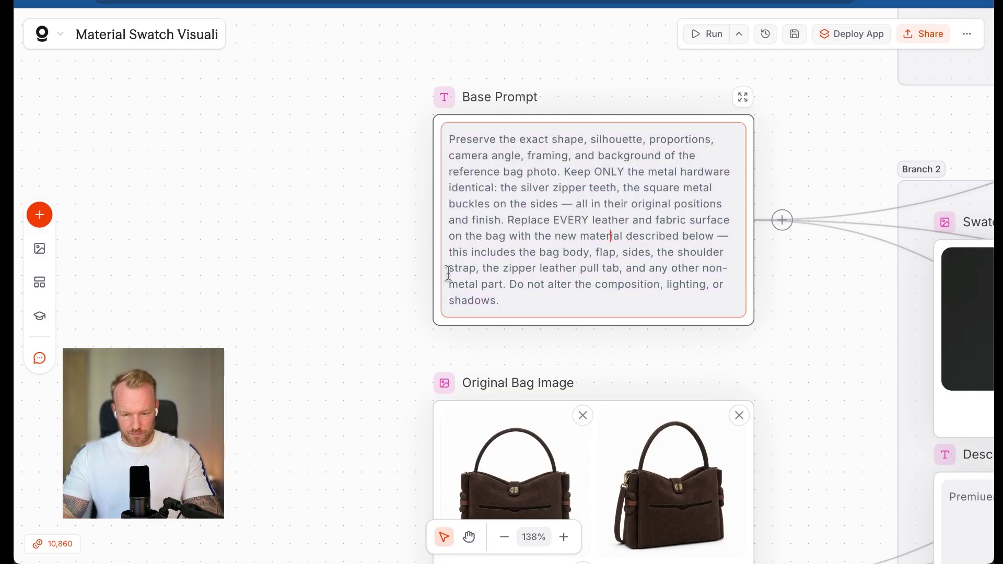
# Open Prompt Builder 1's settings and read through its generated prompt and the rules in its instructions
pyautogui.hscroll(10, 774, 342)
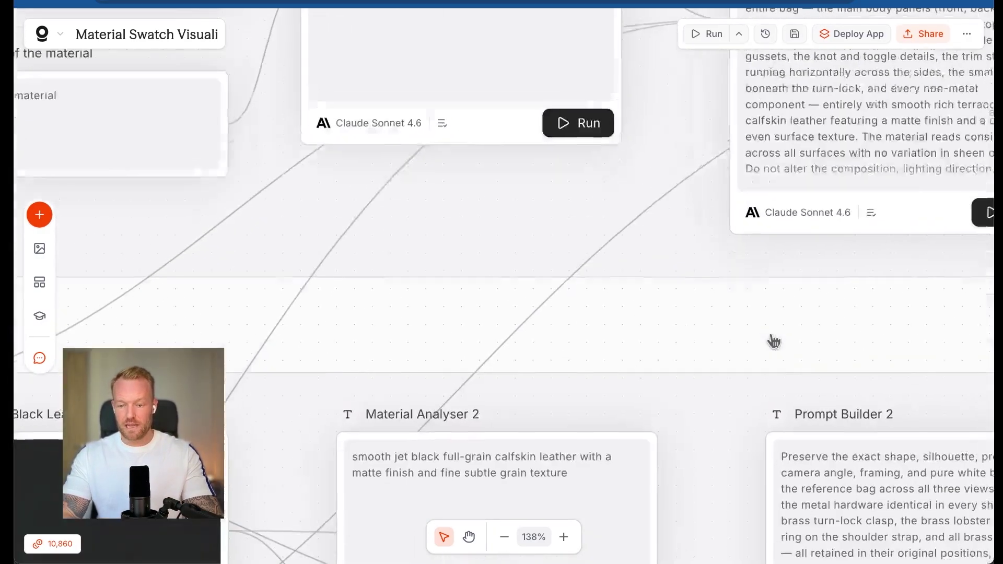
pyautogui.scroll(4, 768, 347)
pyautogui.click(758, 330)
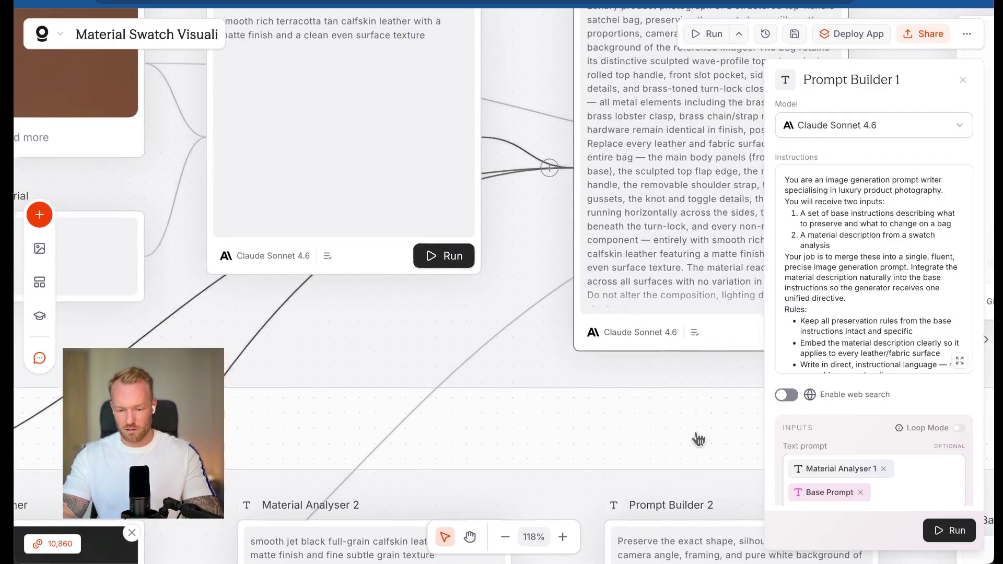
pyautogui.hscroll(5, 695, 450)
pyautogui.scroll(4, 695, 449)
pyautogui.scroll(-3, 667, 473)
pyautogui.scroll(-1, 636, 372)
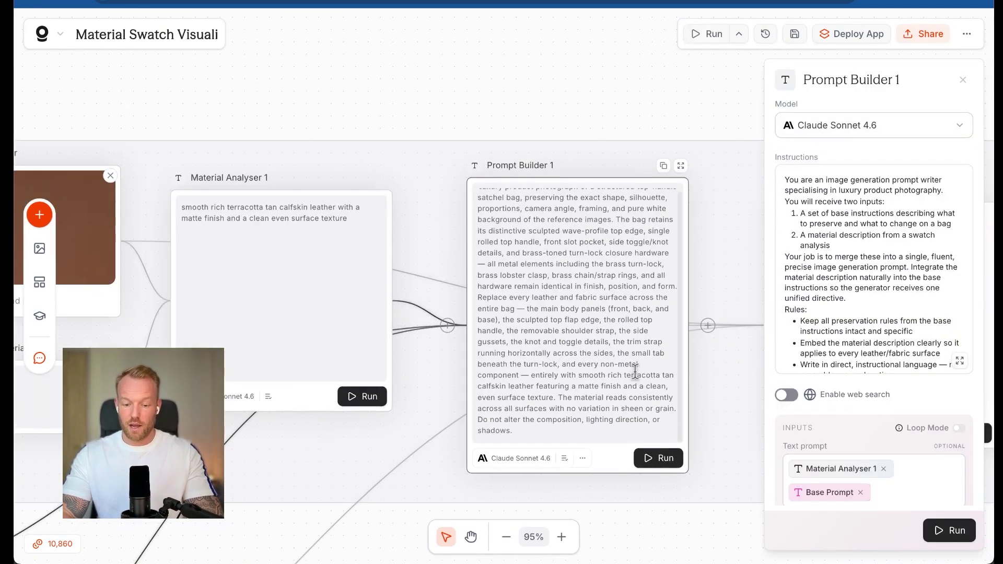
pyautogui.scroll(-2, 841, 315)
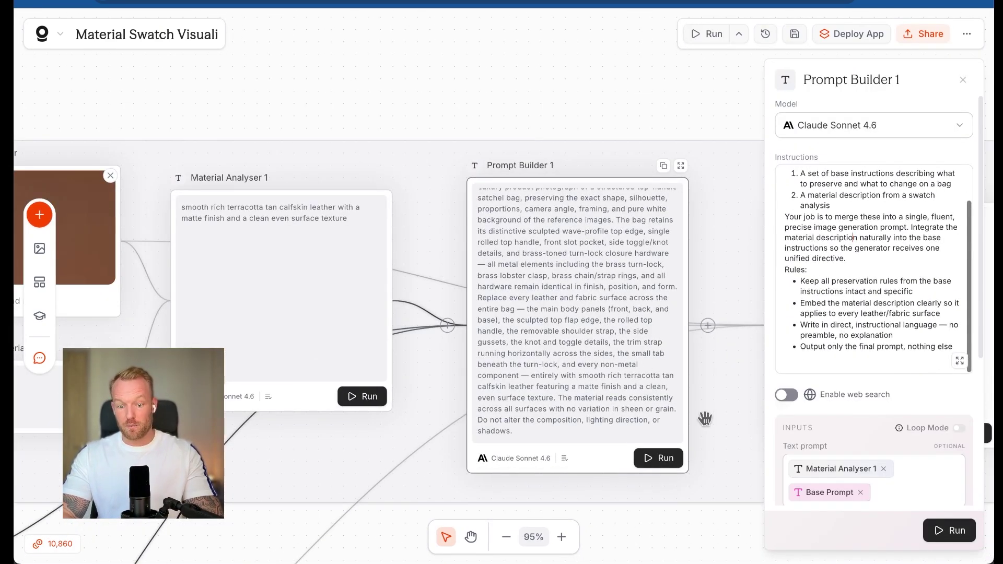
# Open Prompt Builder 2's settings and compare its instructions and prompt with Prompt Builder 3's generated prompt
pyautogui.scroll(-5, 707, 421)
pyautogui.hscroll(2, 708, 426)
pyautogui.scroll(-7, 708, 426)
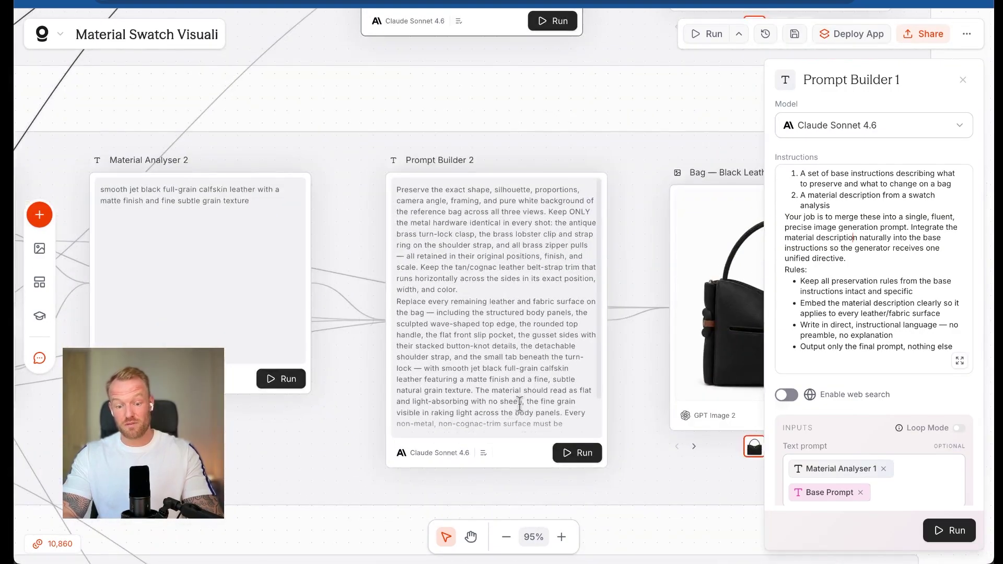
pyautogui.click(514, 445)
pyautogui.scroll(-10, 538, 474)
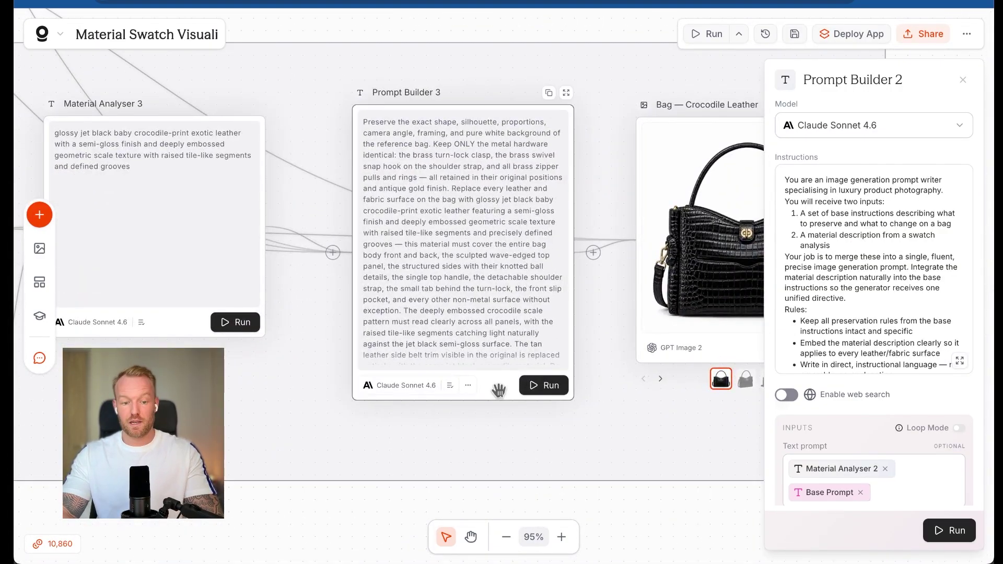
pyautogui.scroll(5, 499, 390)
pyautogui.scroll(-8, 497, 399)
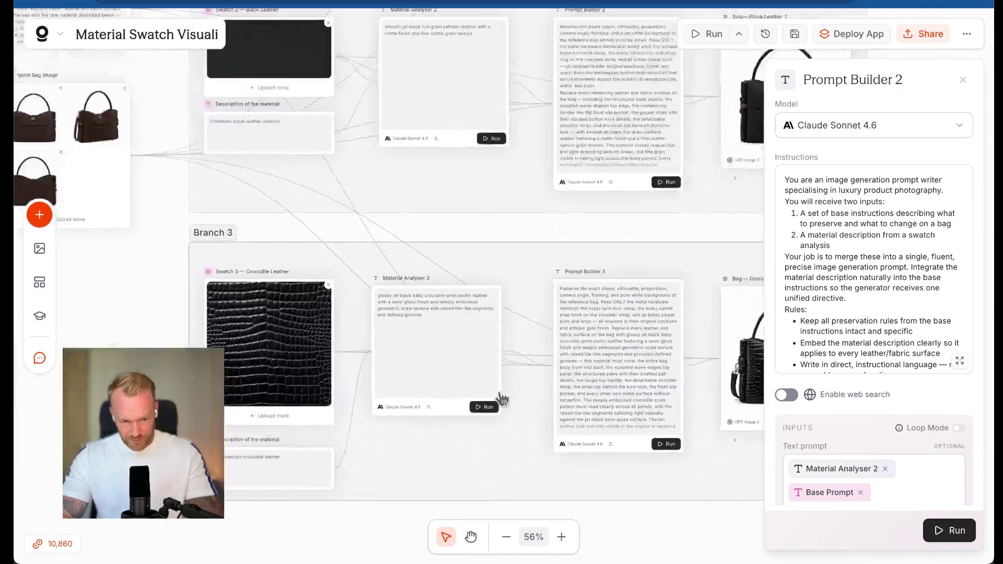
# Close the node settings and highlight the Base Prompt text to review its replacement instructions, then clear the highlight
pyautogui.scroll(8, 320, 243)
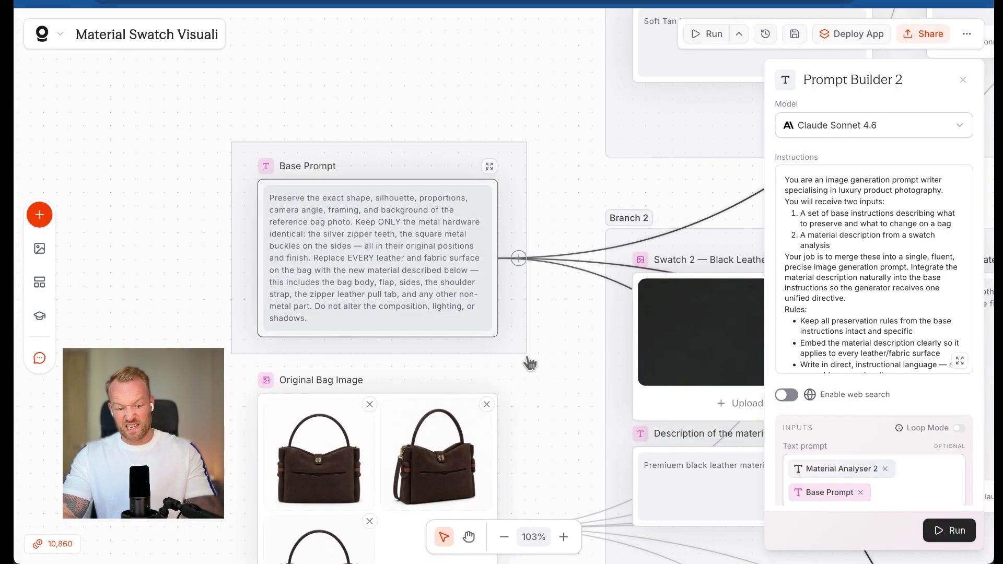
pyautogui.click(197, 280)
pyautogui.doubleClick(335, 258)
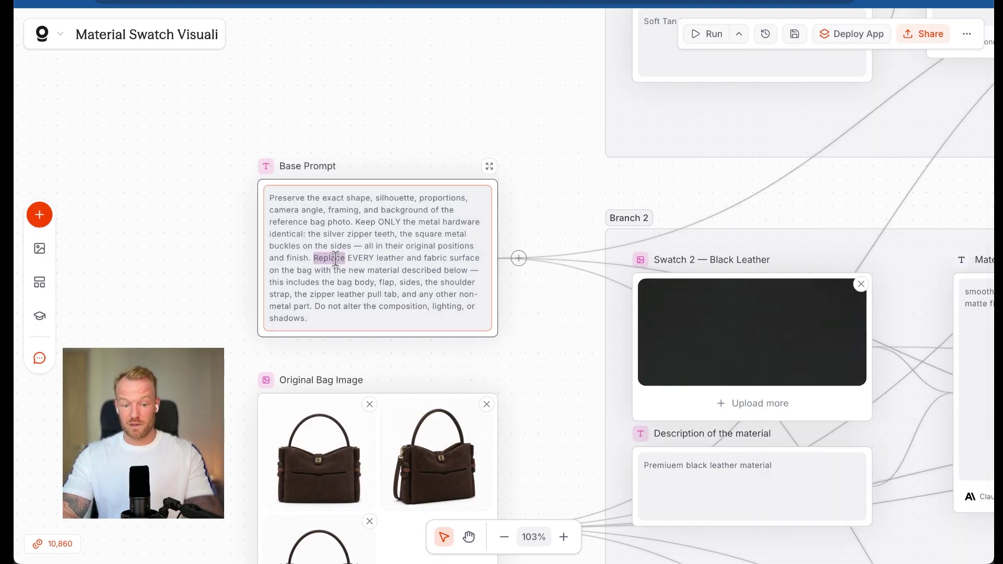
pyautogui.tripleClick(392, 258)
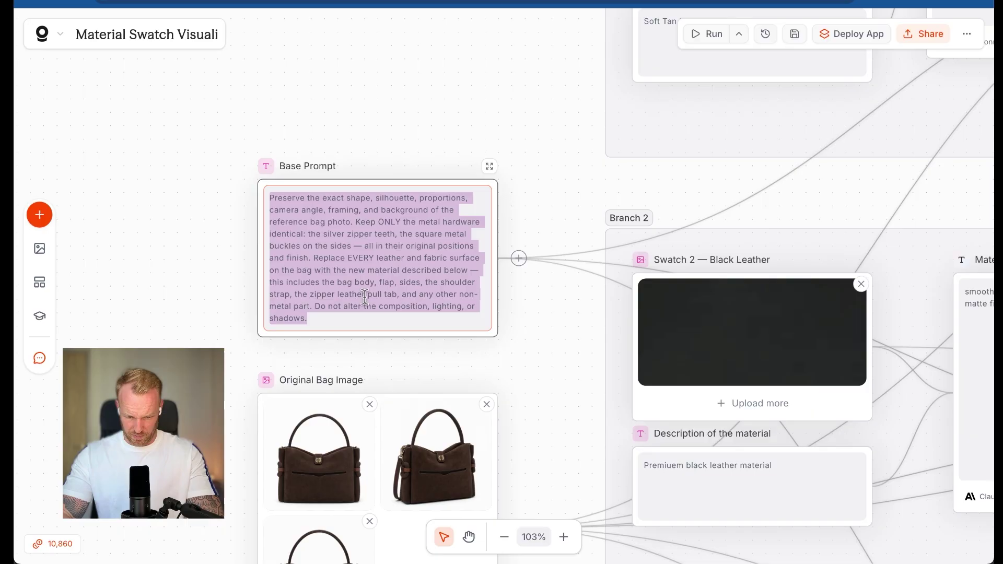
pyautogui.click(336, 289)
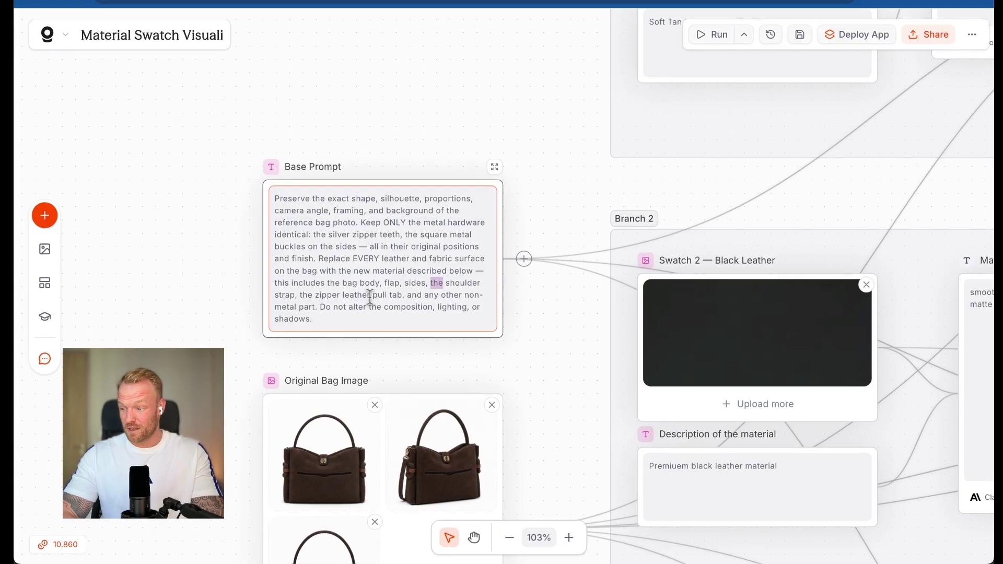
# Compare the generated prompts in Prompt Builders 1, 2 and 3 across the branches
pyautogui.hscroll(7, 544, 315)
pyautogui.scroll(3, 543, 315)
pyautogui.hscroll(6, 544, 316)
pyautogui.scroll(2, 543, 315)
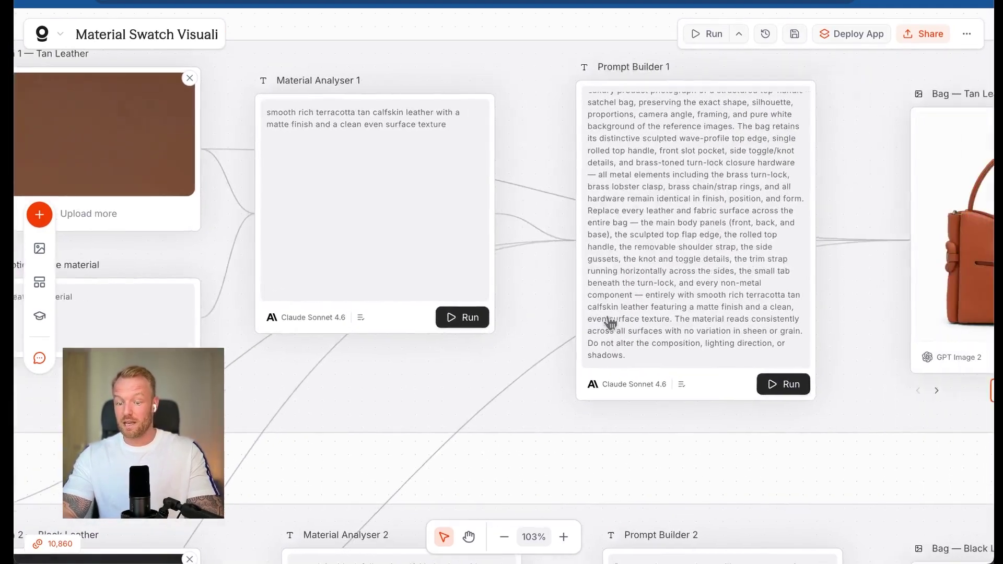
pyautogui.click(734, 383)
pyautogui.click(706, 396)
pyautogui.scroll(-10, 708, 399)
pyautogui.hscroll(1, 708, 399)
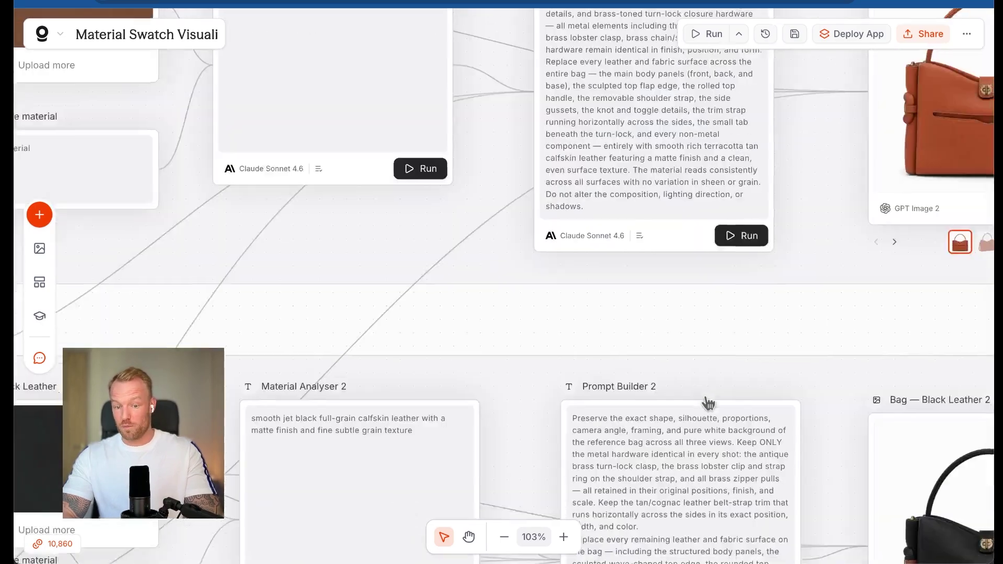
pyautogui.scroll(-8, 699, 344)
pyautogui.scroll(-10, 699, 344)
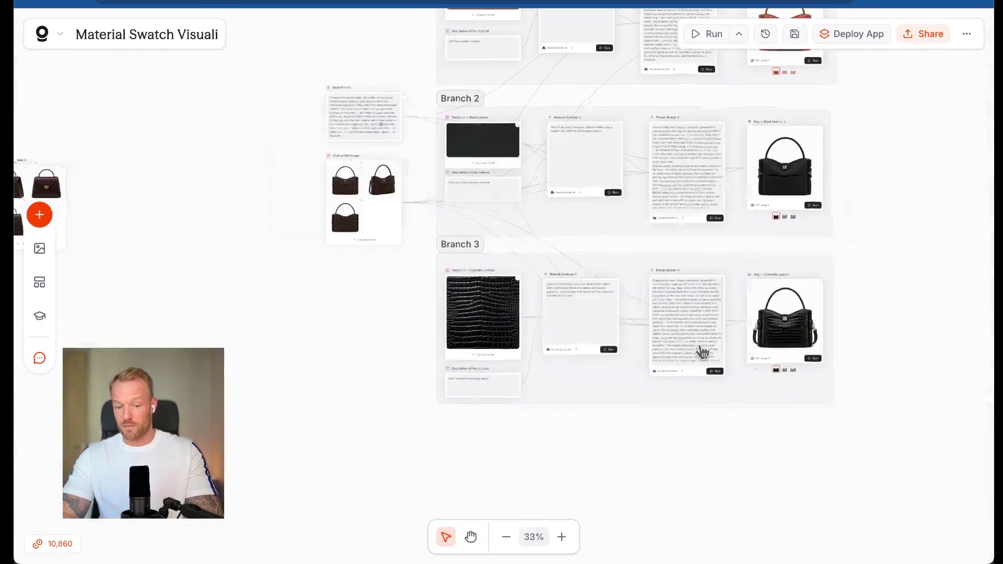
# Look over all three branches and area-select the swatch, description and Material Analyser nodes of Branches 1 and 2
pyautogui.scroll(3, 699, 348)
pyautogui.hscroll(-2, 699, 347)
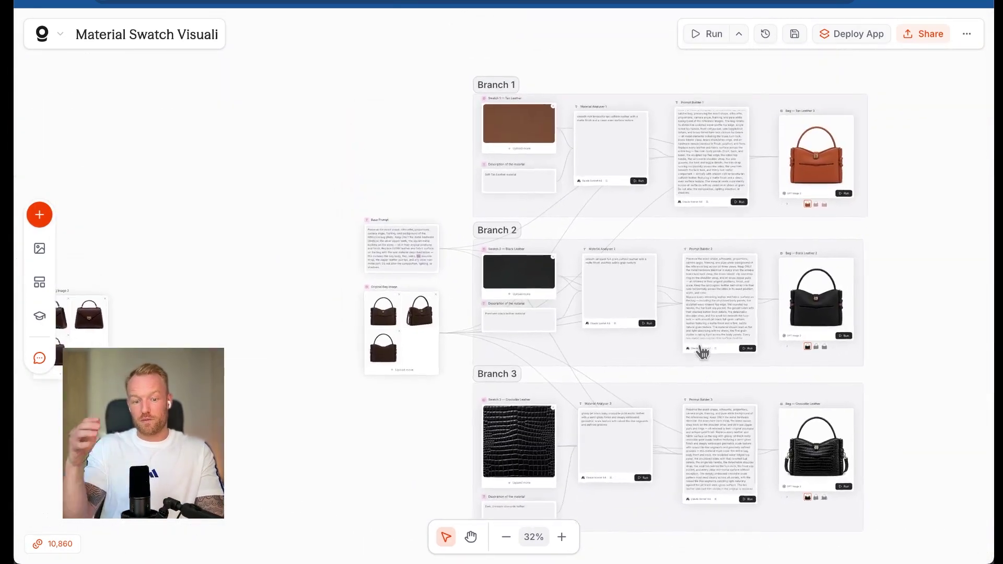
pyautogui.scroll(-1, 701, 350)
pyautogui.hscroll(-1, 701, 351)
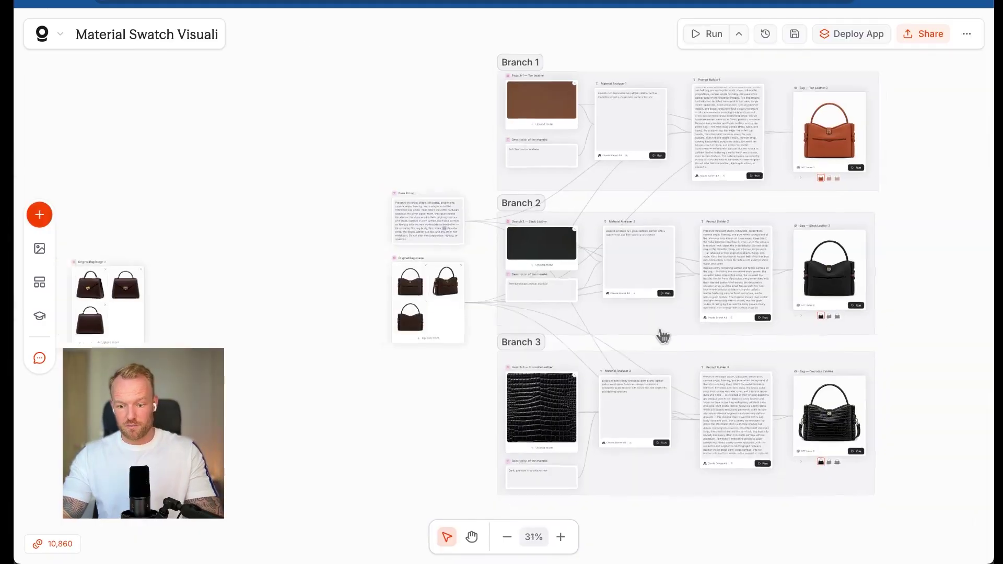
pyautogui.scroll(-4, 660, 327)
pyautogui.moveTo(537, 160); pyautogui.dragTo(676, 333)
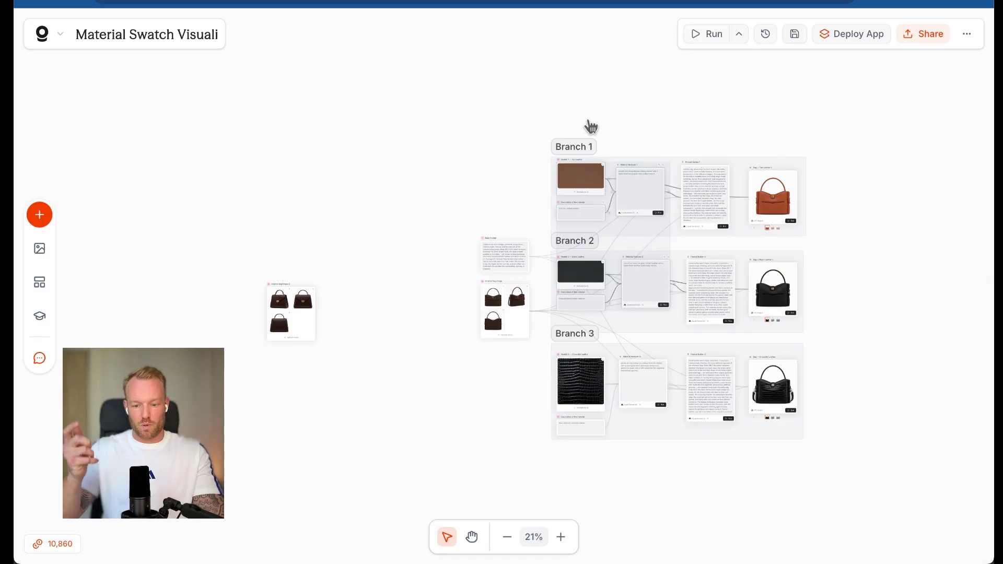
pyautogui.scroll(10, 556, 260)
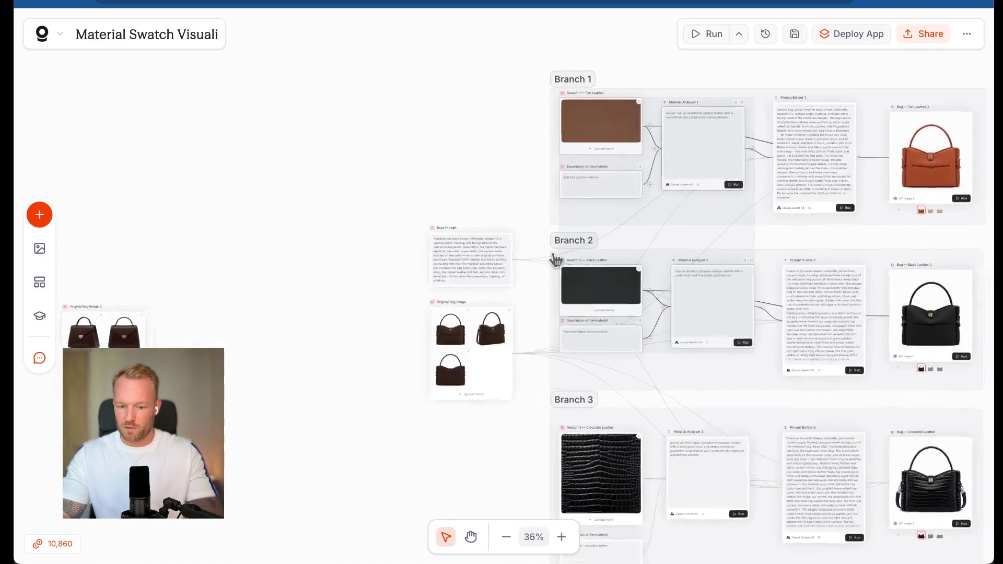
# Select the Base Prompt node to highlight its connections and inspect it together with the Original Bag Image node
pyautogui.moveTo(297, 179); pyautogui.dragTo(498, 312)
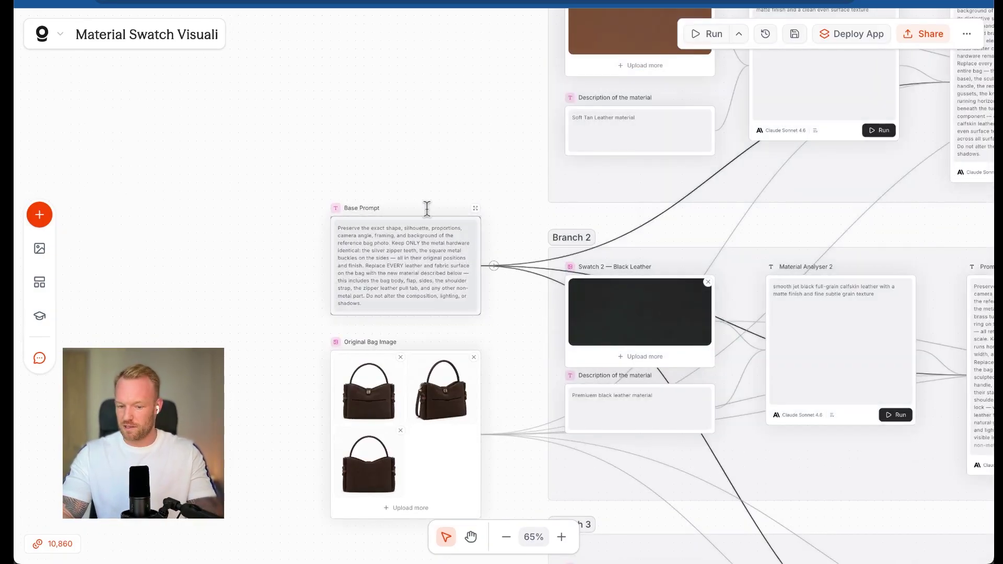
pyautogui.hscroll(-5, 426, 208)
pyautogui.scroll(-3, 425, 208)
pyautogui.scroll(2, 396, 290)
pyautogui.hscroll(2, 396, 290)
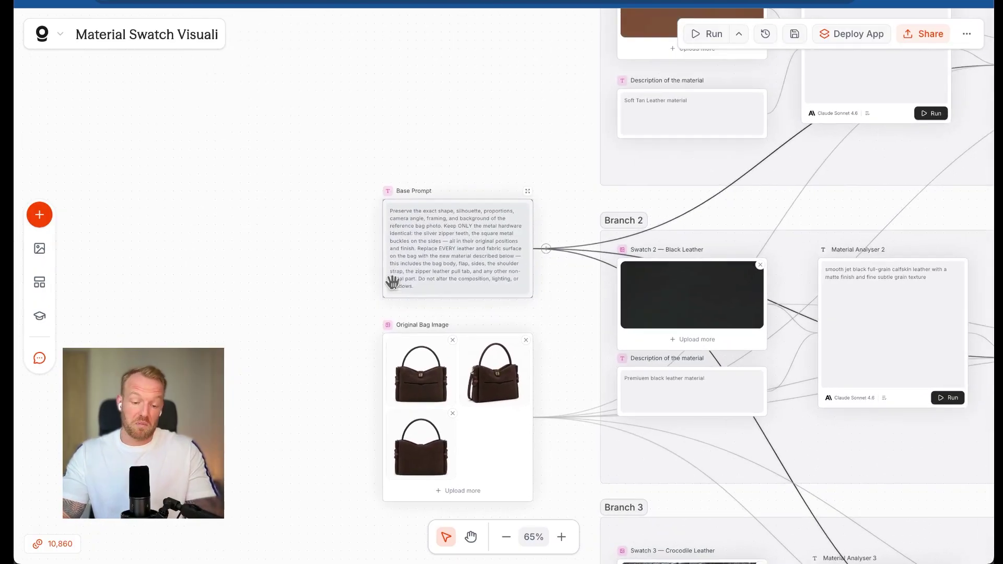
pyautogui.scroll(-4, 395, 290)
pyautogui.hscroll(-4, 395, 290)
pyautogui.scroll(1, 593, 300)
pyautogui.hscroll(5, 594, 300)
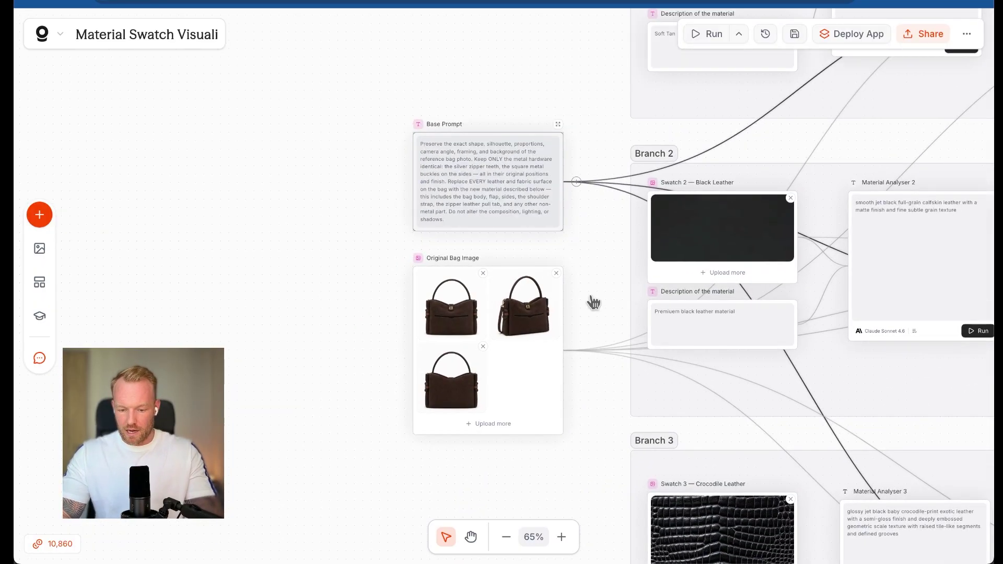
# Trace the flow through all three branches from the shared inputs to the generated bag images
pyautogui.scroll(-3, 586, 293)
pyautogui.scroll(-5, 524, 283)
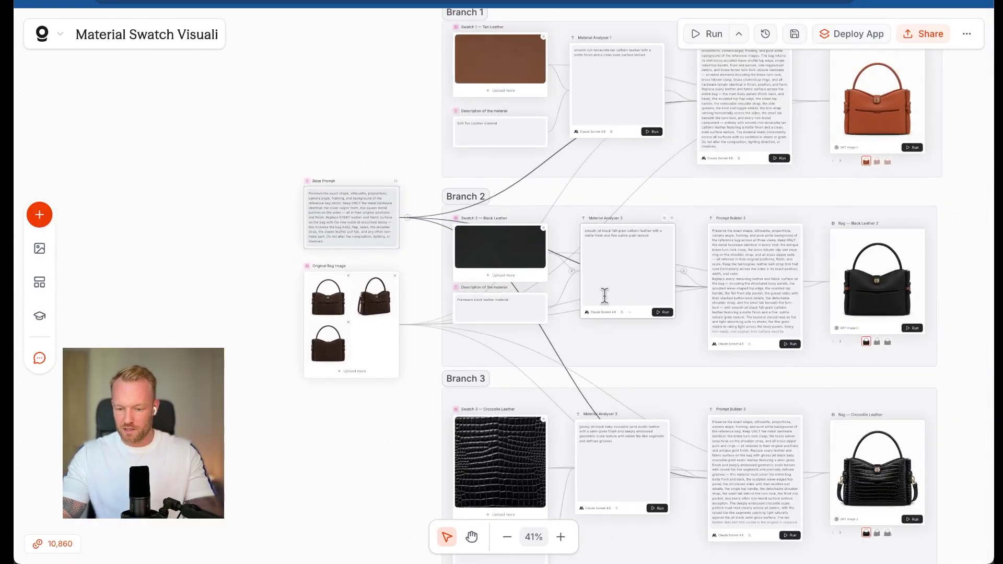
pyautogui.scroll(-3, 605, 296)
pyautogui.hscroll(4, 627, 291)
pyautogui.scroll(1, 627, 291)
pyautogui.scroll(-1, 692, 293)
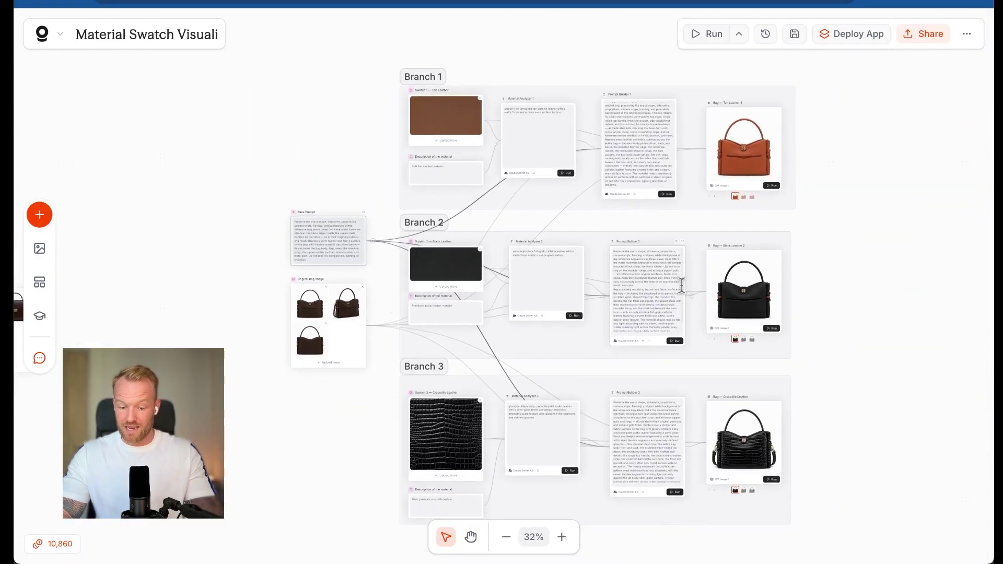
pyautogui.scroll(-1, 684, 287)
pyautogui.hscroll(-1, 684, 288)
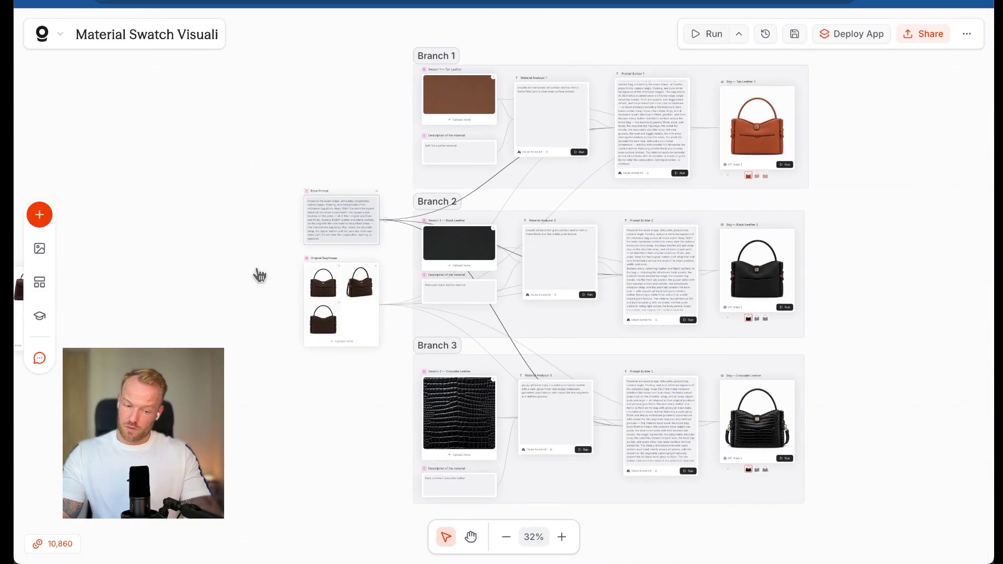
# Move the Original Bag Image 2 node across the canvas to sit beside the Original Bag Image node
pyautogui.hscroll(-4, 259, 273)
pyautogui.scroll(5, 259, 273)
pyautogui.hscroll(-3, 283, 277)
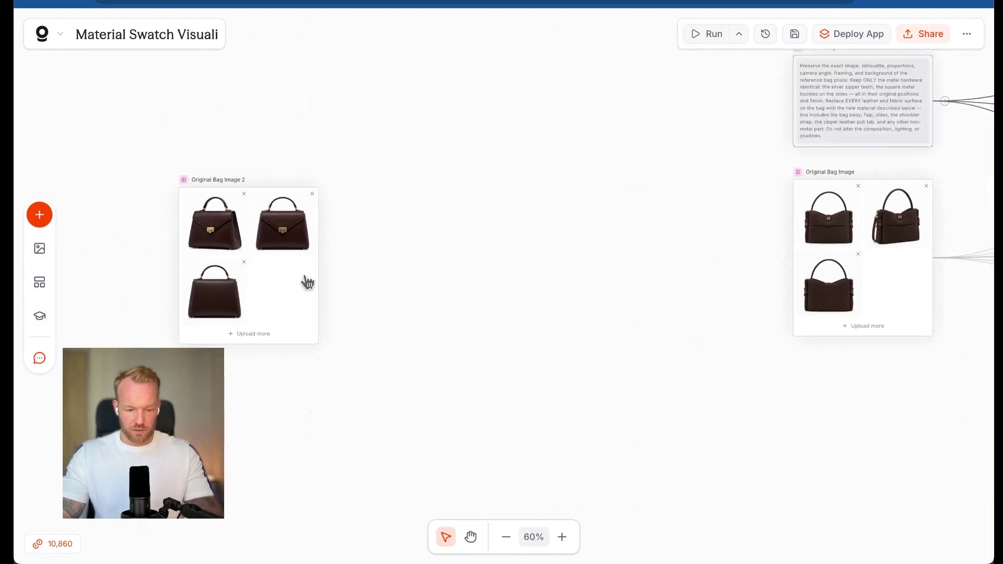
pyautogui.moveTo(307, 282); pyautogui.dragTo(719, 264)
pyautogui.hscroll(3, 685, 109)
pyautogui.scroll(-1, 685, 108)
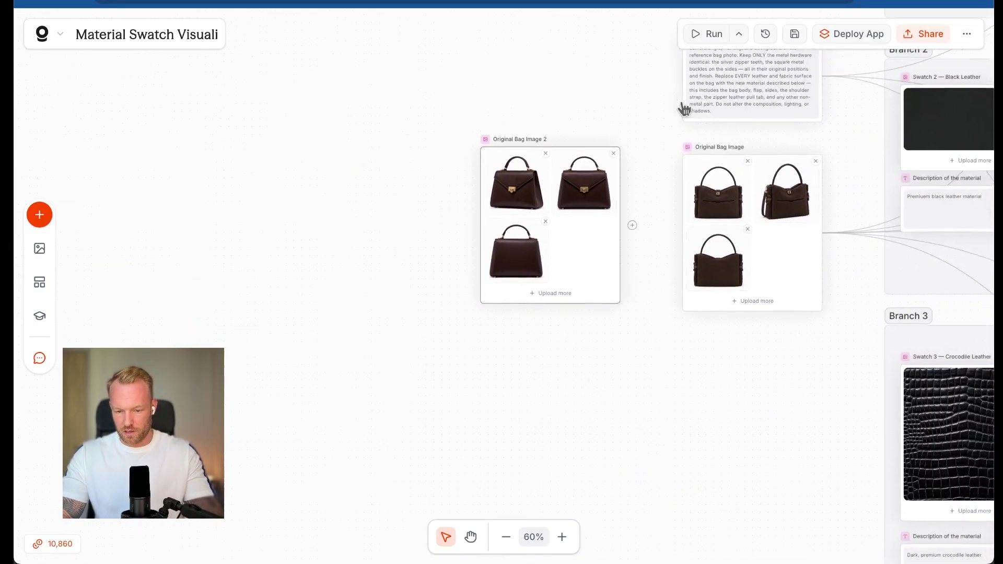
# Move the Original Bag Image node down and away from the Base Prompt, and remove its connections to the branches
pyautogui.hscroll(3, 686, 109)
pyautogui.rightClick(701, 373)
pyautogui.click(605, 403)
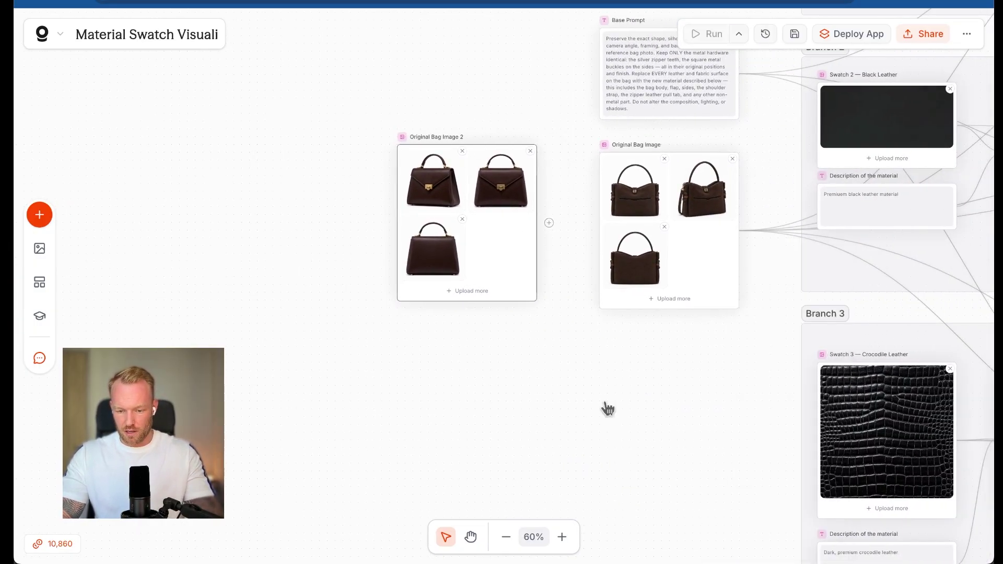
pyautogui.moveTo(722, 248); pyautogui.dragTo(652, 469)
pyautogui.hscroll(2, 694, 448)
pyautogui.scroll(-1, 694, 447)
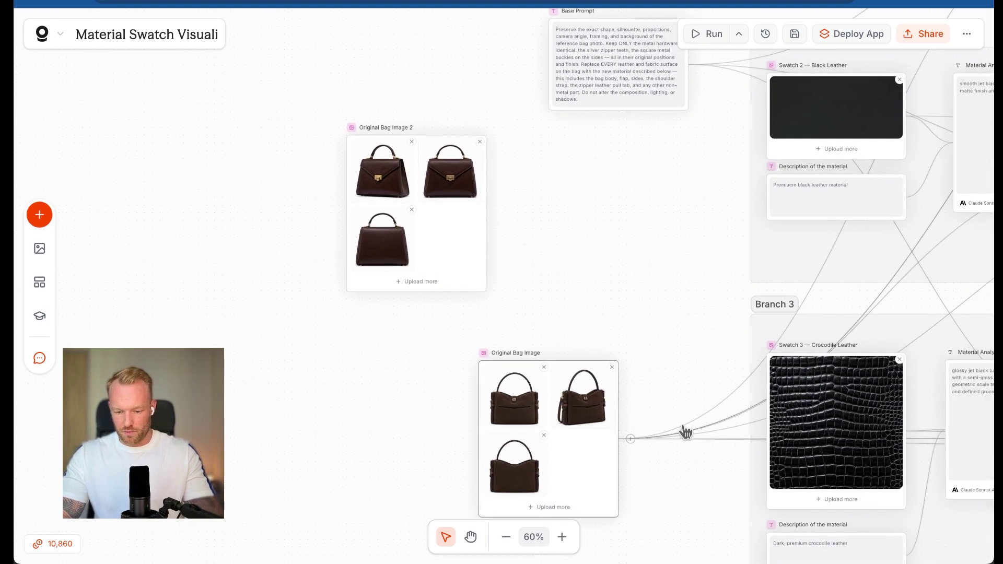
pyautogui.hotkey('ctrl', 'Return')
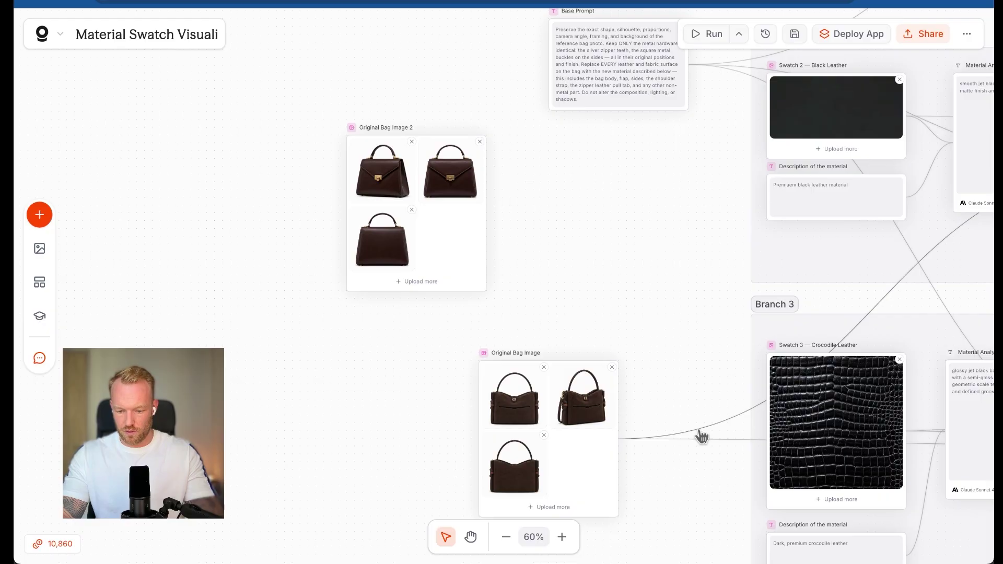
pyautogui.moveTo(567, 450); pyautogui.dragTo(427, 451)
# Place the Original Bag Image 2 node directly below the Base Prompt and check the connections in Branches 1 and 2
pyautogui.moveTo(444, 255); pyautogui.dragTo(641, 260)
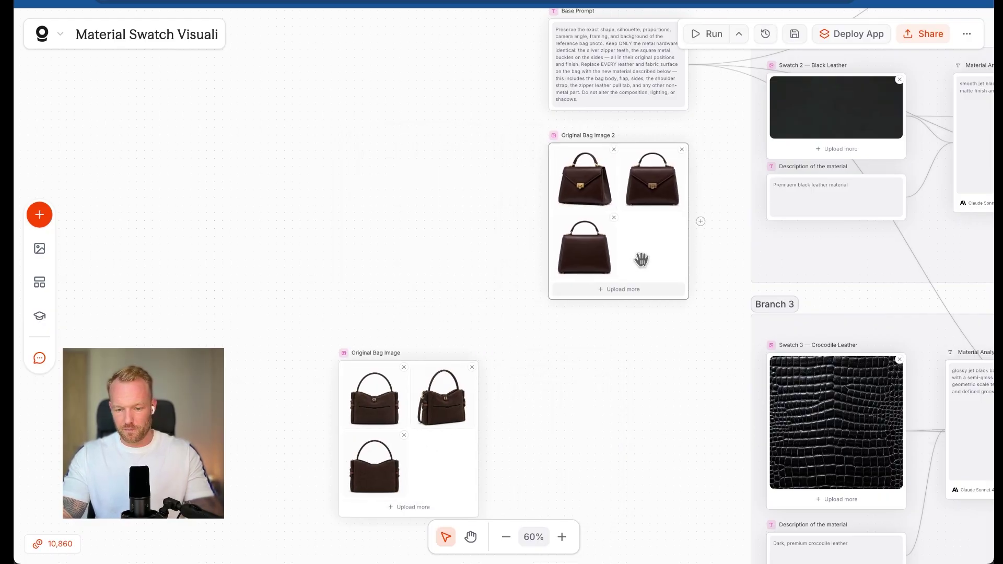
pyautogui.hotkey('ctrl', 'Return')
pyautogui.scroll(5, 654, 314)
pyautogui.hscroll(8, 654, 313)
pyautogui.scroll(3, 509, 287)
pyautogui.hscroll(3, 510, 288)
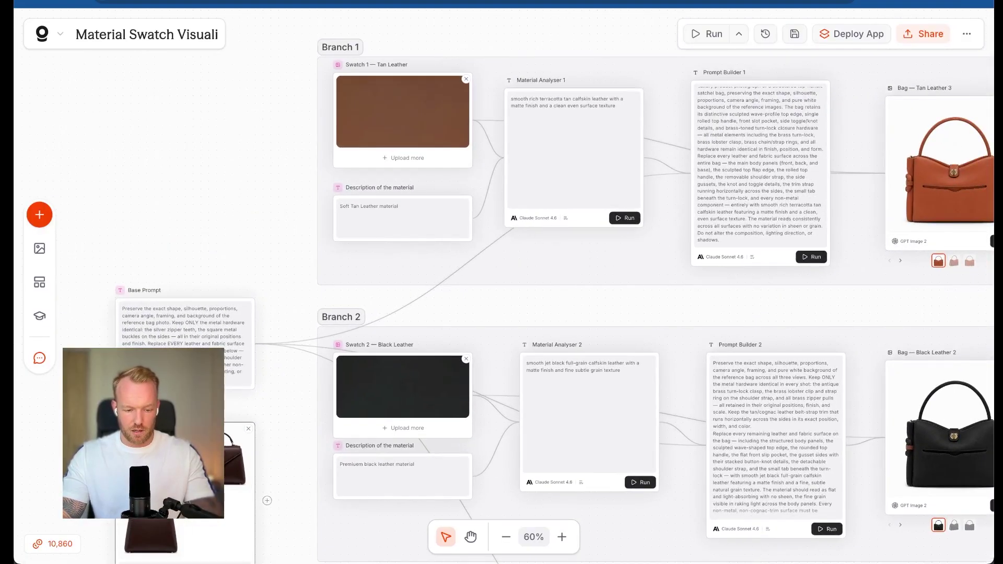
# Examine the three bag photos in Original Bag Image 2 up close
pyautogui.scroll(10, 243, 270)
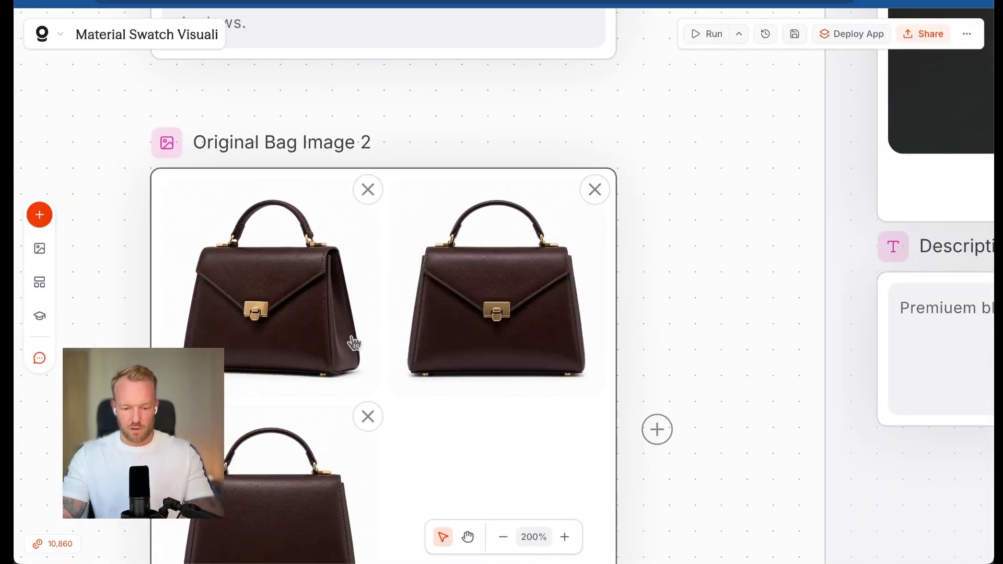
pyautogui.scroll(-5, 451, 384)
pyautogui.hscroll(-1, 450, 384)
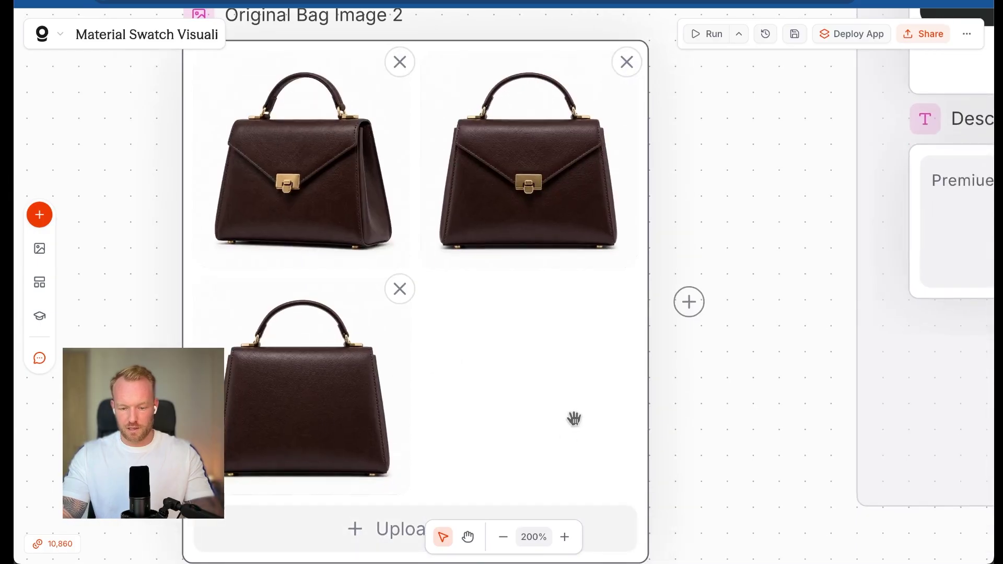
pyautogui.scroll(-5, 575, 418)
pyautogui.scroll(3, 439, 98)
pyautogui.hscroll(2, 439, 98)
pyautogui.hscroll(-3, 347, 184)
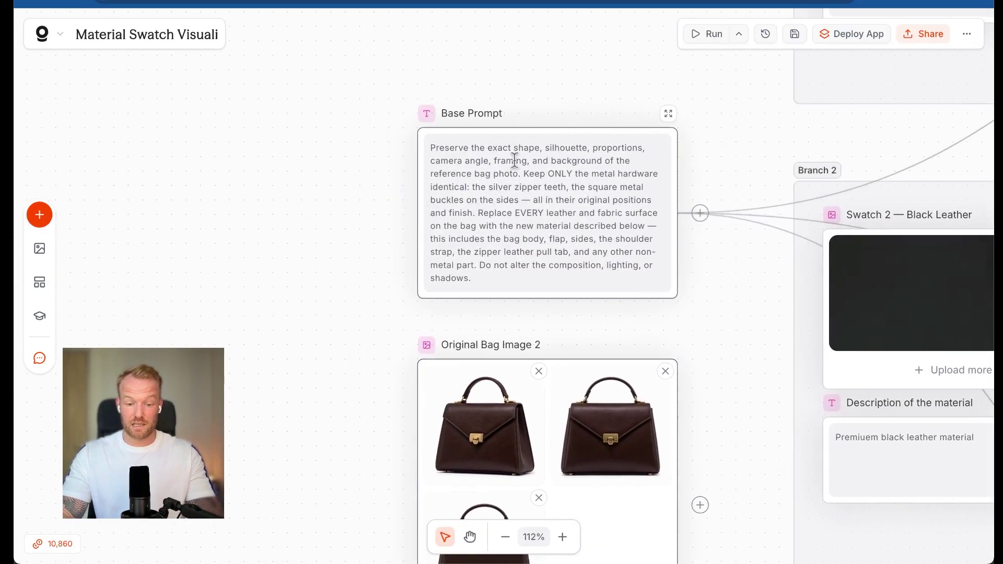
# Compare the new bag's hardware with the Base Prompt's wording, highlighting the prompt text and then clearing the highlight
pyautogui.scroll(-1, 393, 412)
pyautogui.hscroll(-1, 393, 412)
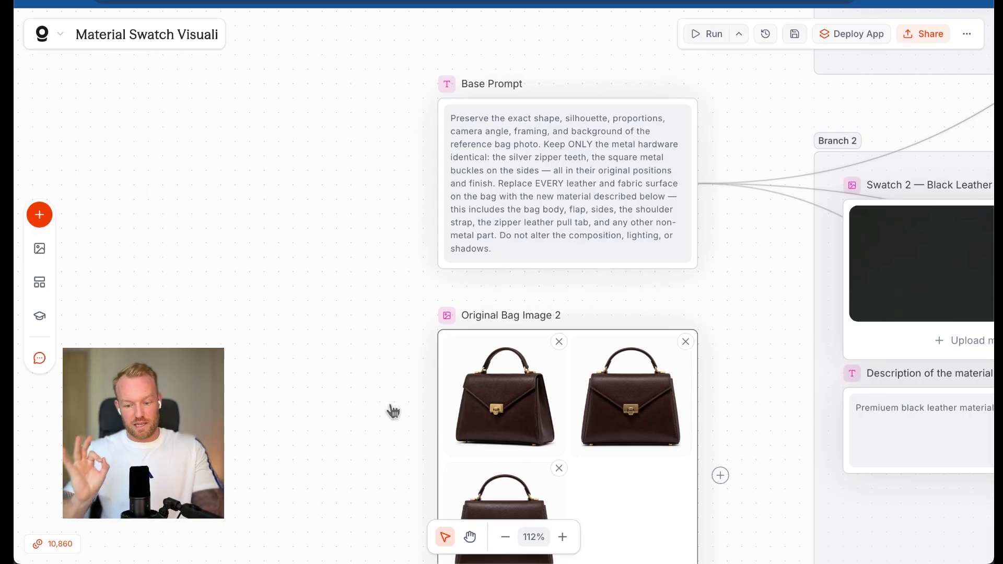
pyautogui.scroll(5, 538, 418)
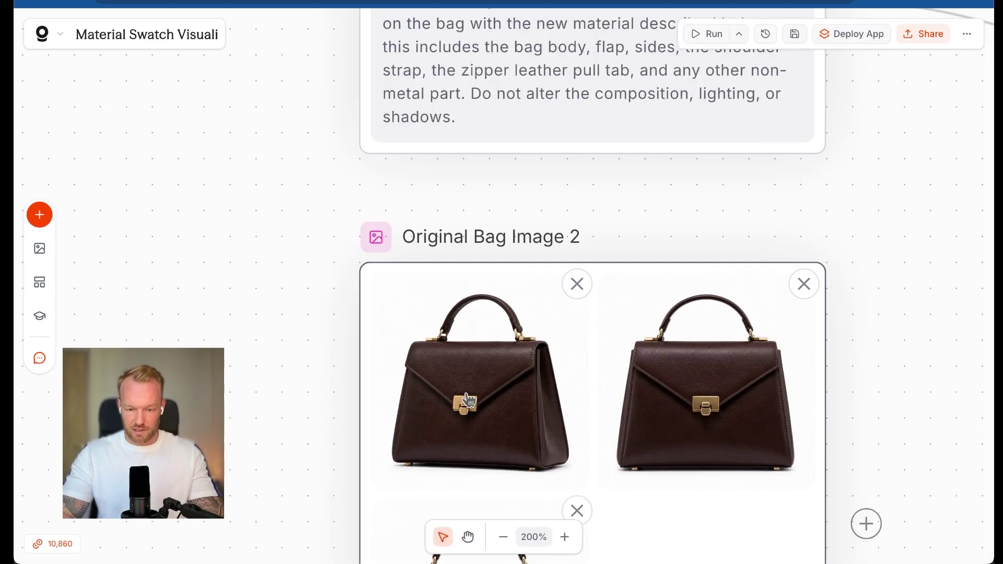
pyautogui.scroll(-3, 491, 393)
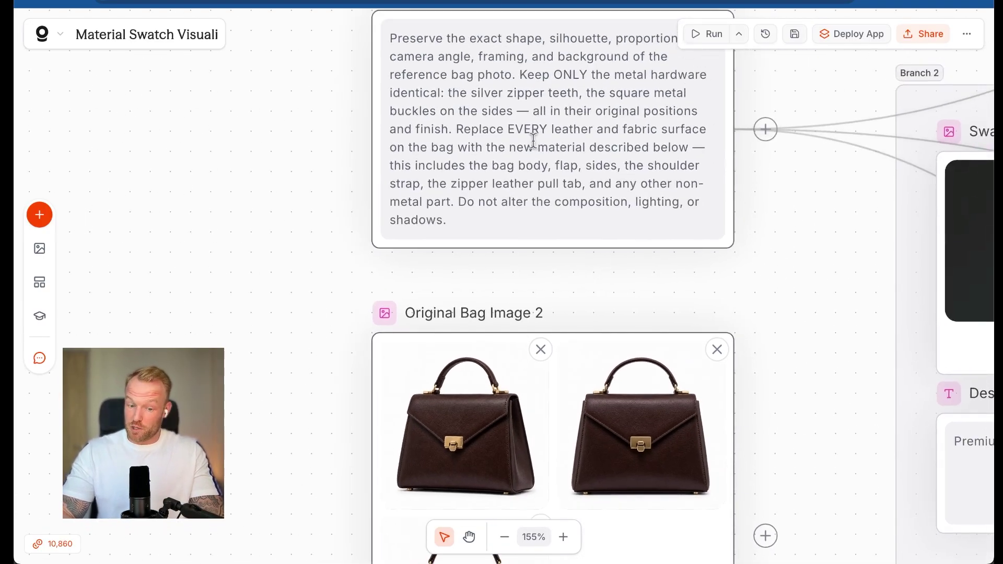
pyautogui.tripleClick(526, 161)
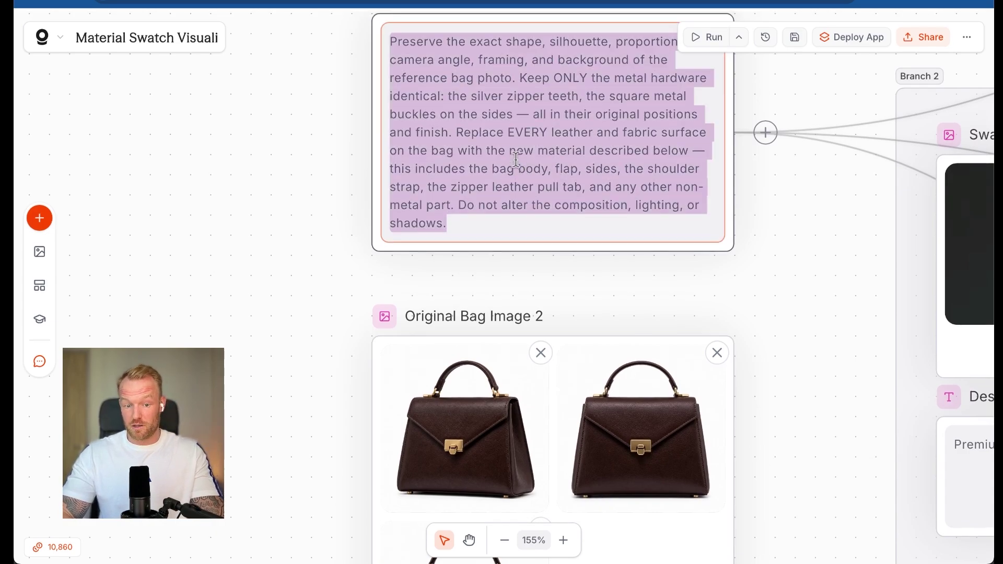
pyautogui.scroll(3, 341, 201)
pyautogui.click(344, 202)
pyautogui.scroll(-6, 344, 202)
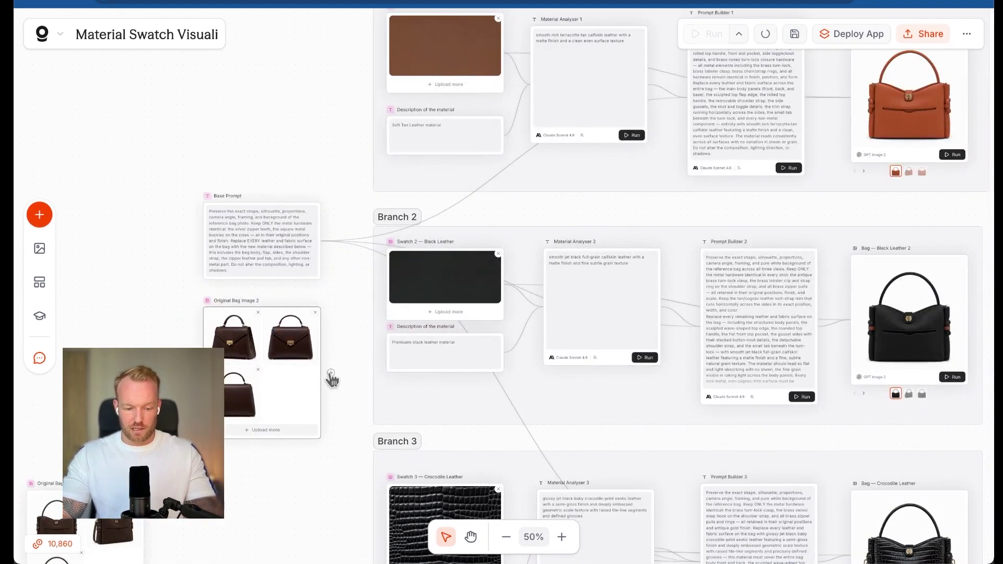
# Connect the Original Bag Image 2 node to Prompt Builder 1 and to the Bag — Tan Leather 3 node in Branch 1
pyautogui.moveTo(331, 373); pyautogui.dragTo(478, 240)
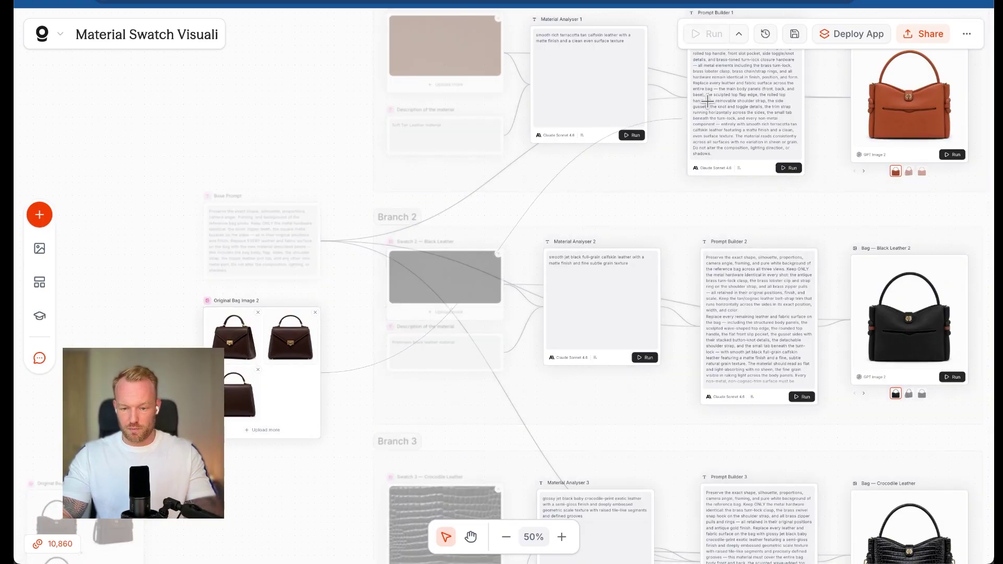
pyautogui.moveTo(708, 101); pyautogui.dragTo(705, 101)
pyautogui.scroll(3, 634, 209)
pyautogui.hscroll(3, 634, 209)
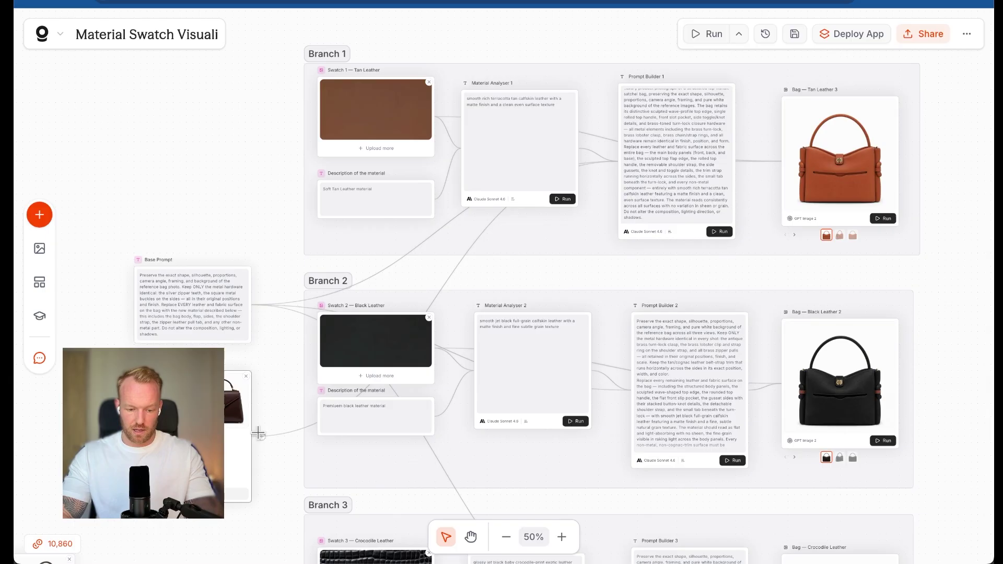
pyautogui.moveTo(263, 441); pyautogui.dragTo(553, 282)
pyautogui.moveTo(772, 180); pyautogui.dragTo(784, 181)
# Connect Original Bag Image 2 to Prompt Builder 2 and the Bag — Black Leather 2 node in Branch 2
pyautogui.scroll(-1, 741, 262)
pyautogui.scroll(-5, 741, 262)
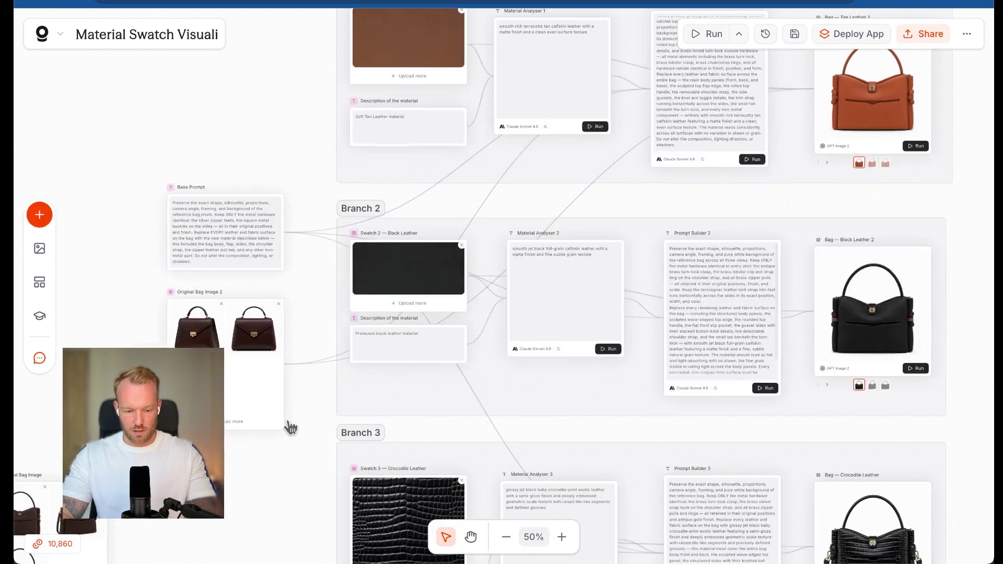
pyautogui.moveTo(290, 361); pyautogui.dragTo(868, 314)
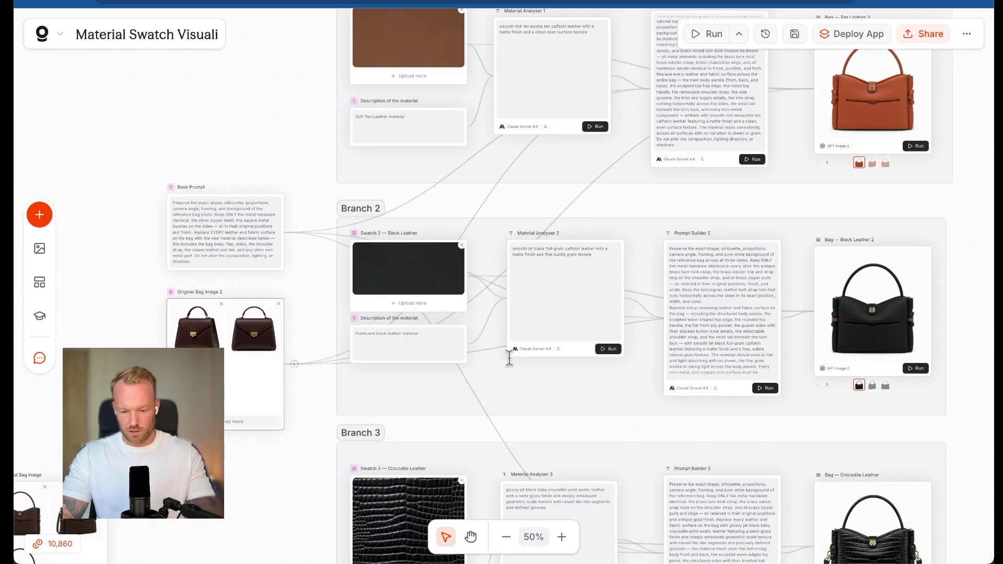
pyautogui.moveTo(509, 358); pyautogui.dragTo(679, 321)
# Connect Original Bag Image 2 to Prompt Builder 3 and the Bag — Crocodile Leather node in Branch 3
pyautogui.scroll(-6, 366, 350)
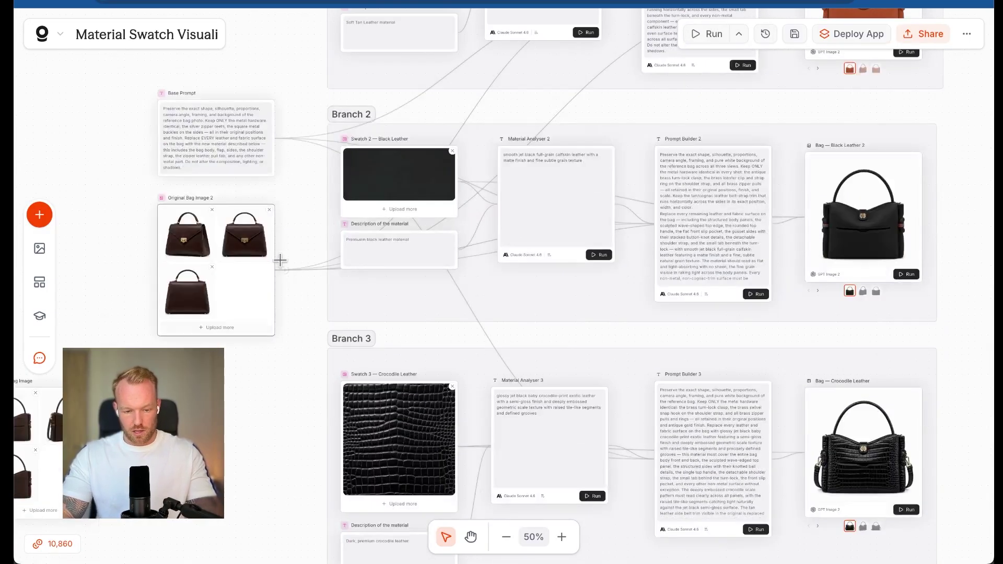
pyautogui.moveTo(441, 331); pyautogui.dragTo(660, 469)
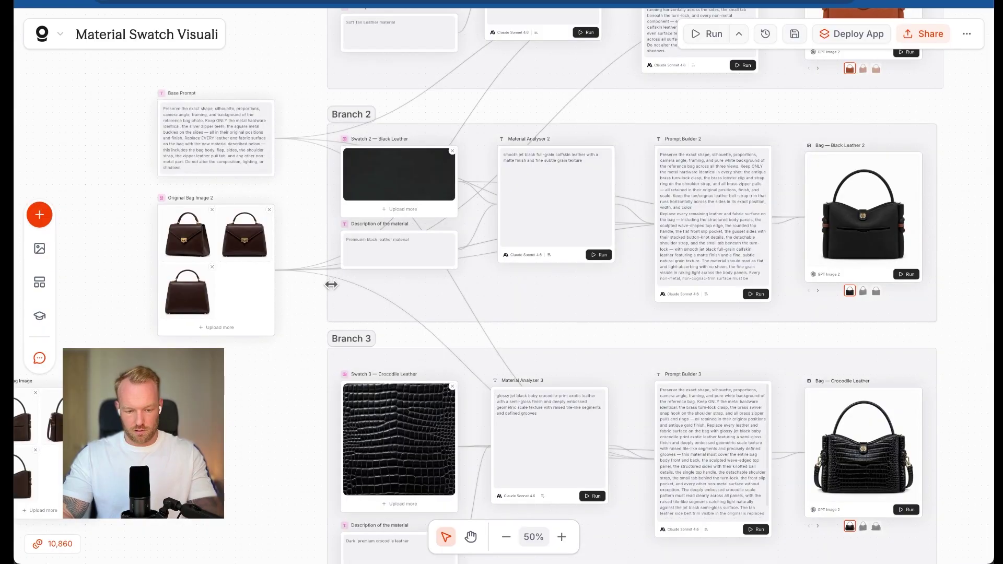
pyautogui.moveTo(289, 270); pyautogui.dragTo(793, 454)
# Examine the Bag — Tan Leather 3 image up close and check the reference images in the node's settings
pyautogui.scroll(6, 711, 355)
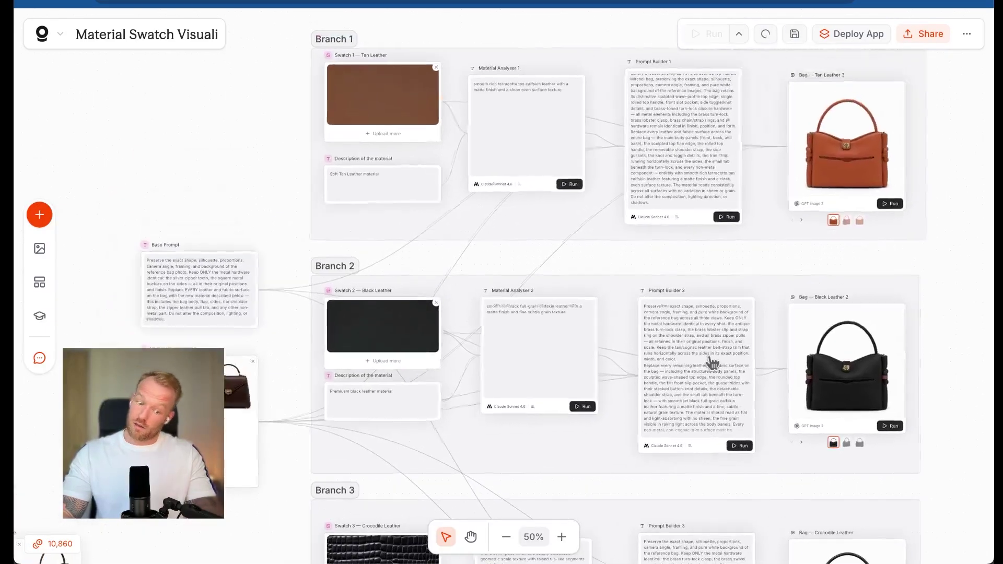
pyautogui.scroll(-2, 748, 344)
pyautogui.scroll(10, 839, 170)
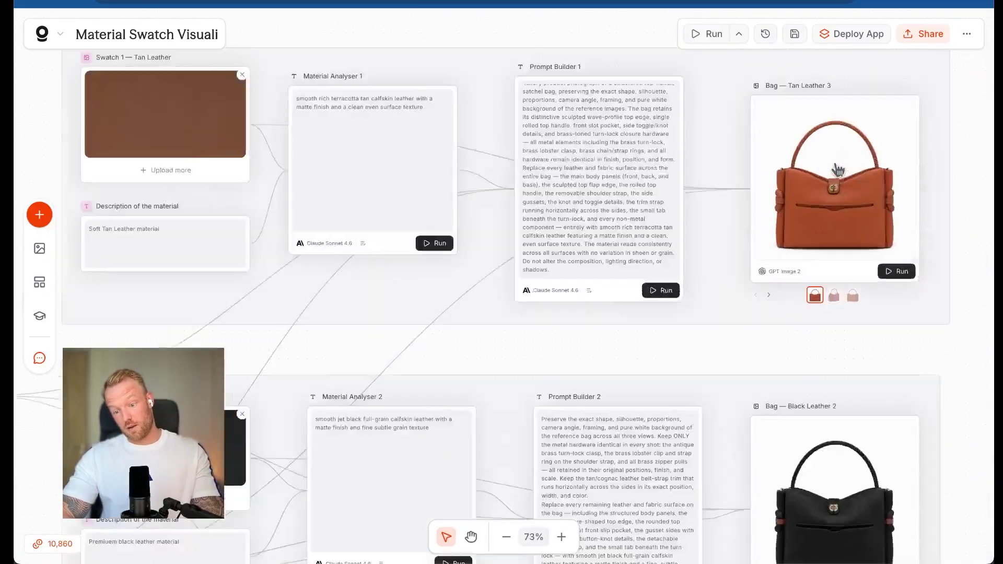
pyautogui.scroll(-2, 838, 169)
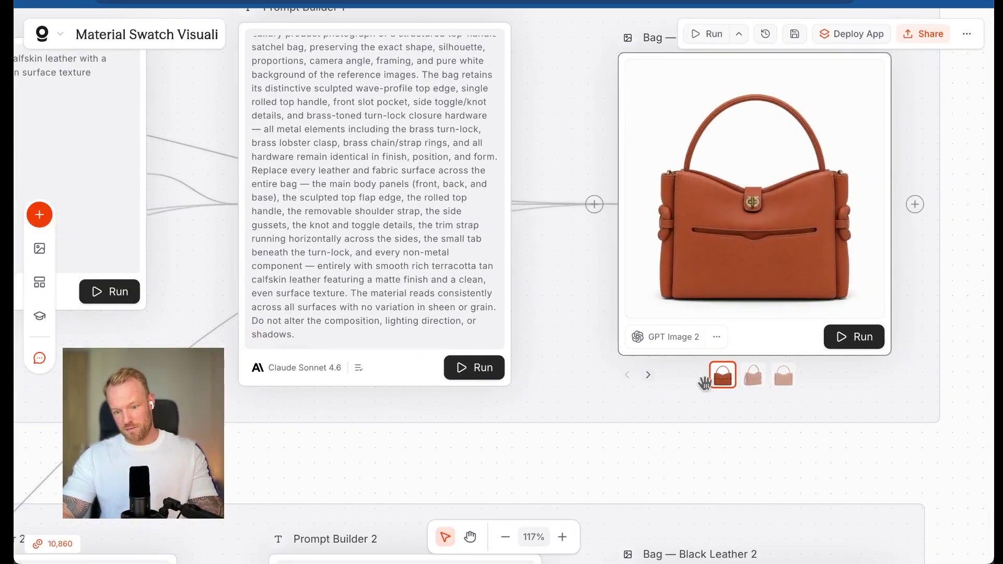
pyautogui.scroll(-5, 706, 385)
pyautogui.scroll(-3, 708, 386)
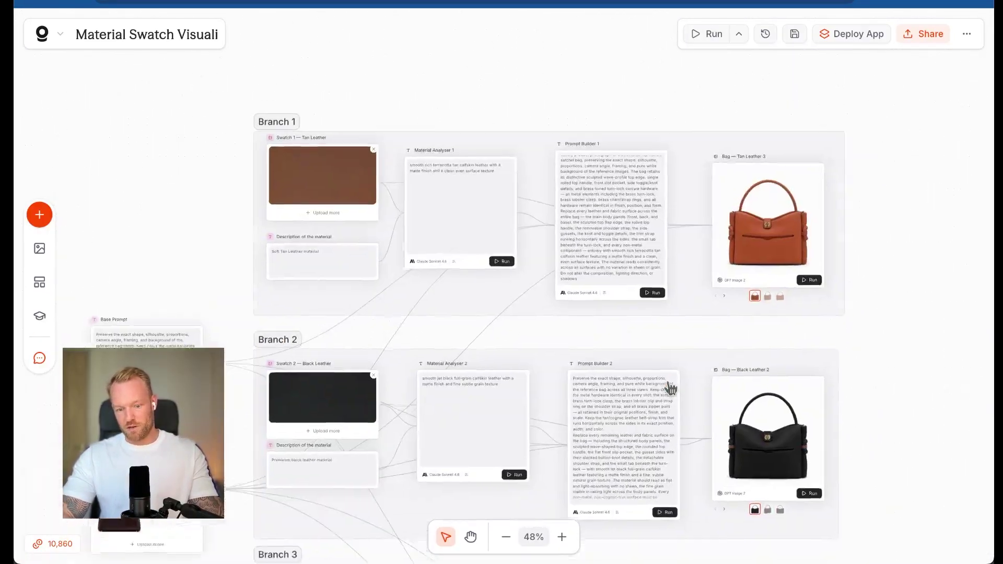
pyautogui.hscroll(-2, 670, 388)
pyautogui.click(812, 266)
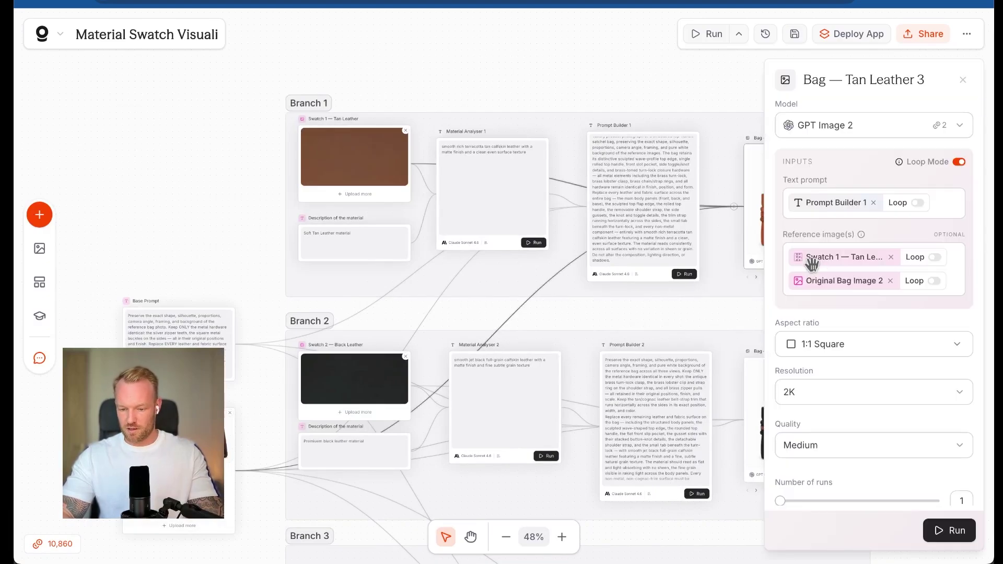
pyautogui.click(966, 84)
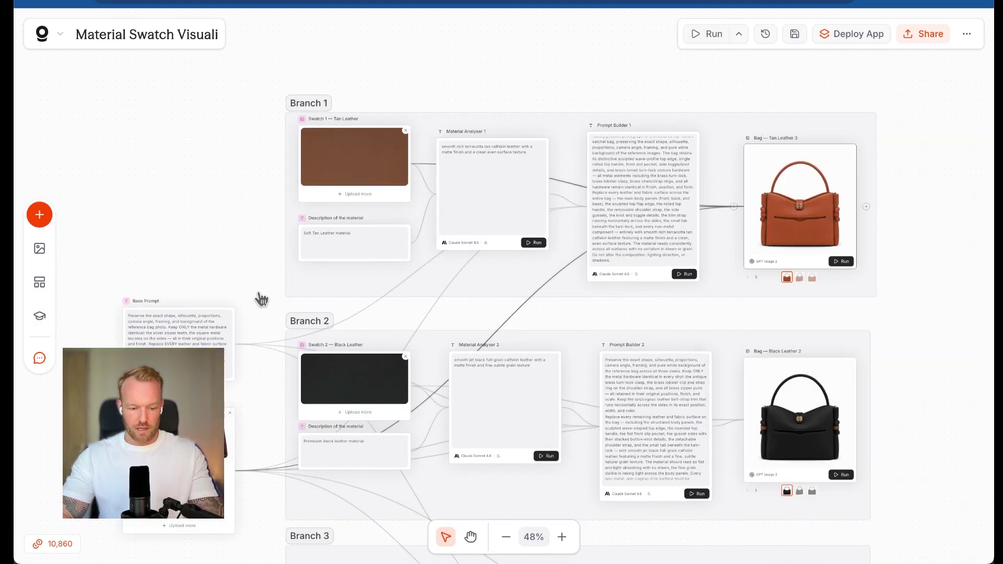
# Run Material Analyser 1 in Branch 1 to generate a fresh description of the tan leather swatch
pyautogui.scroll(8, 261, 299)
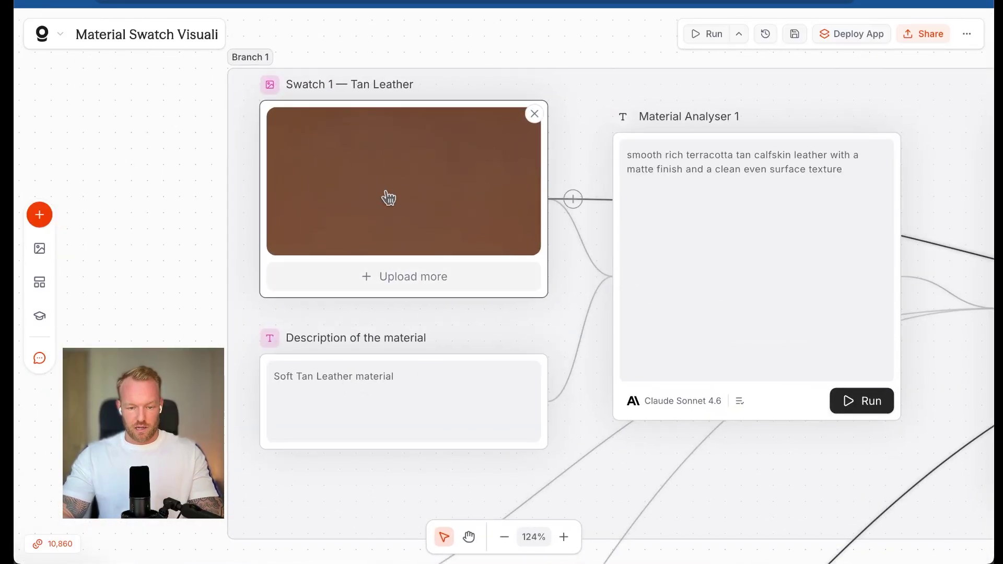
pyautogui.click(860, 401)
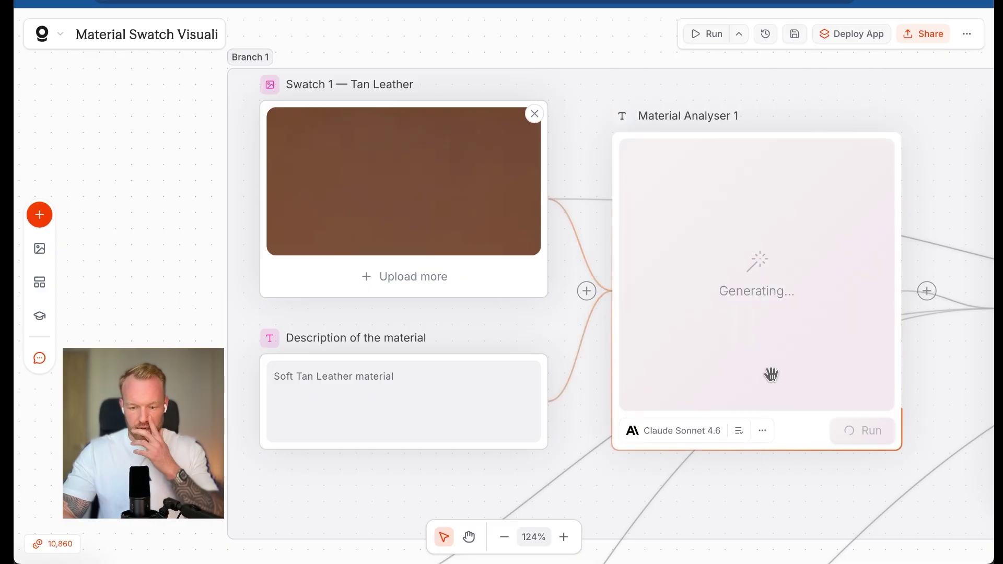
pyautogui.scroll(-4, 446, 340)
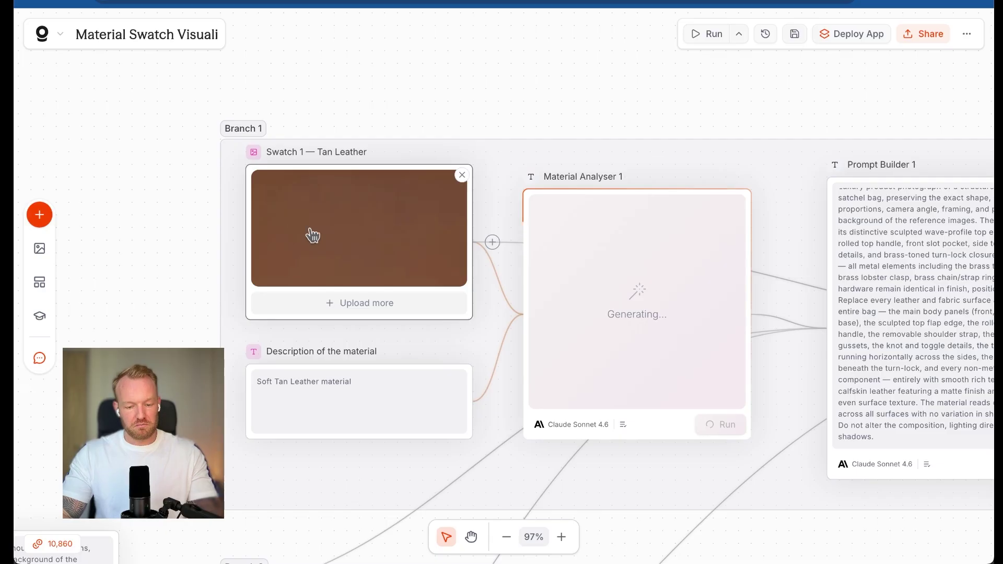
# Highlight the whole material description text below the Swatch 1 — Tan Leather image
pyautogui.doubleClick(320, 381)
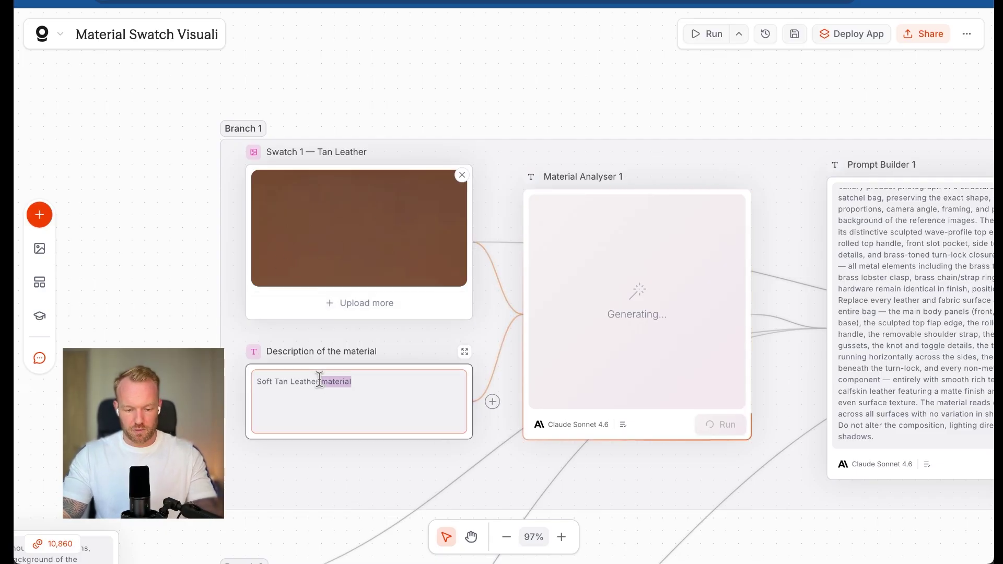
pyautogui.tripleClick(320, 381)
pyautogui.hscroll(-3, 314, 246)
pyautogui.scroll(-1, 314, 246)
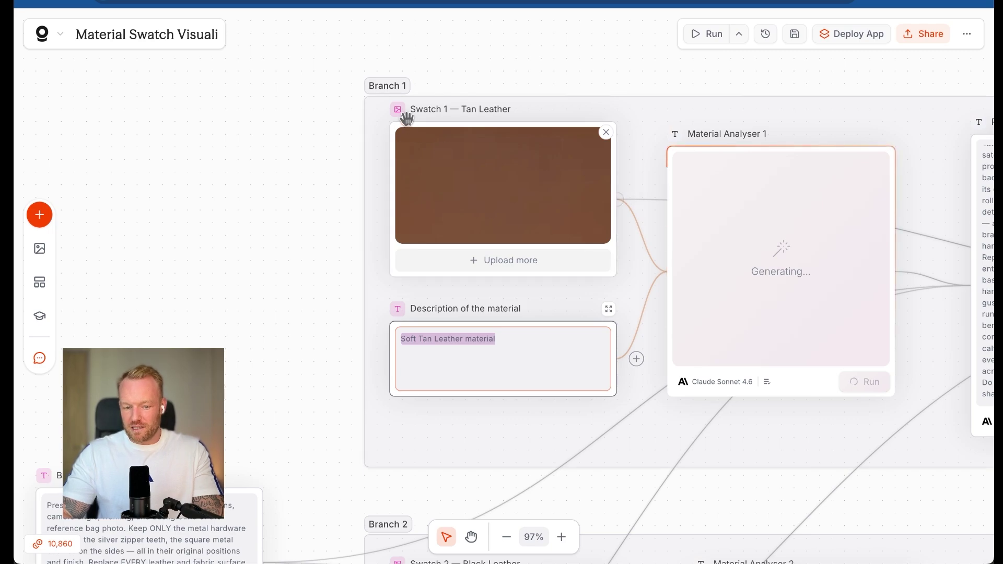
# Inspect the Swatch 1 — Tan Leather image in the enlarged preview, and close the preview
pyautogui.scroll(5, 410, 127)
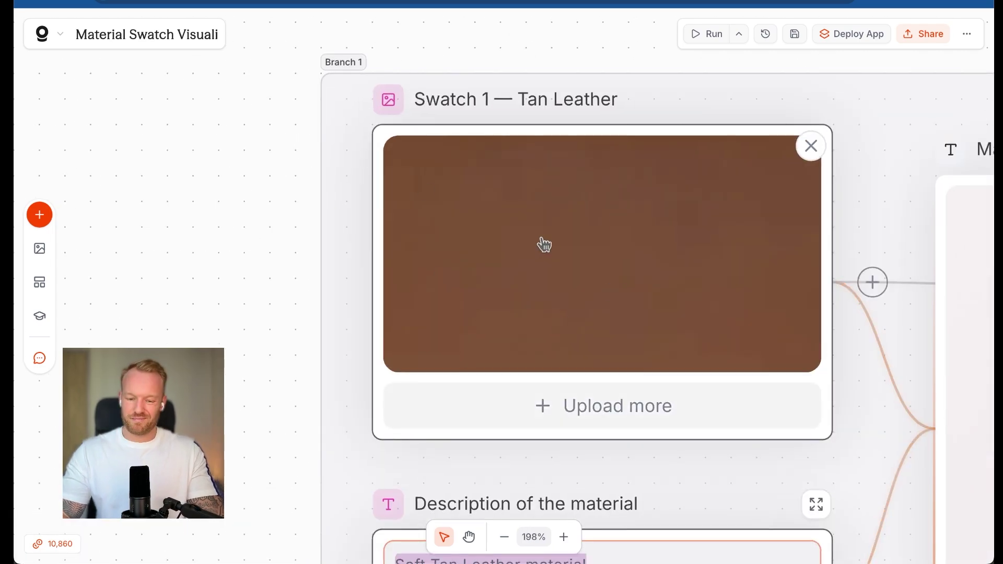
pyautogui.scroll(-1, 543, 243)
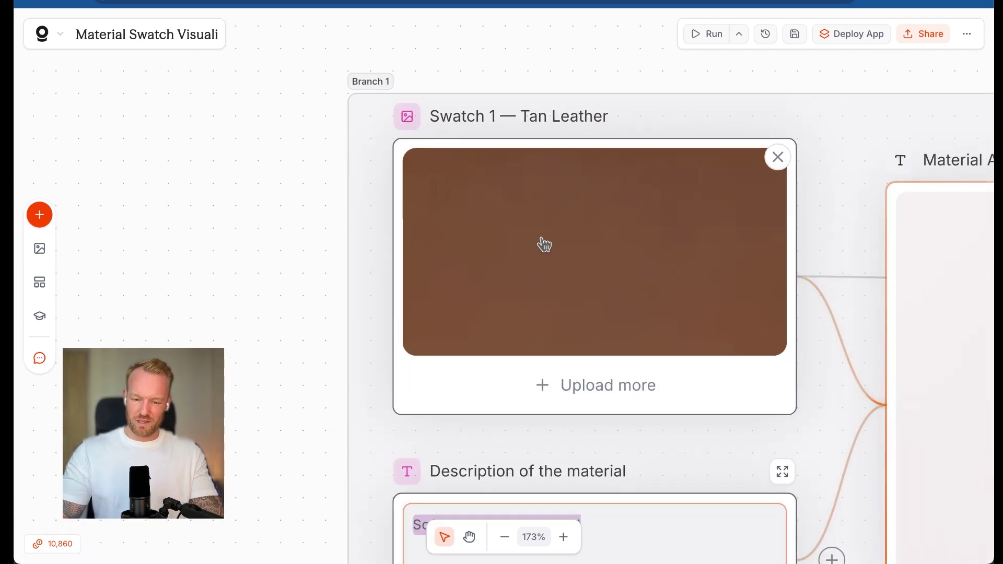
pyautogui.click(624, 247)
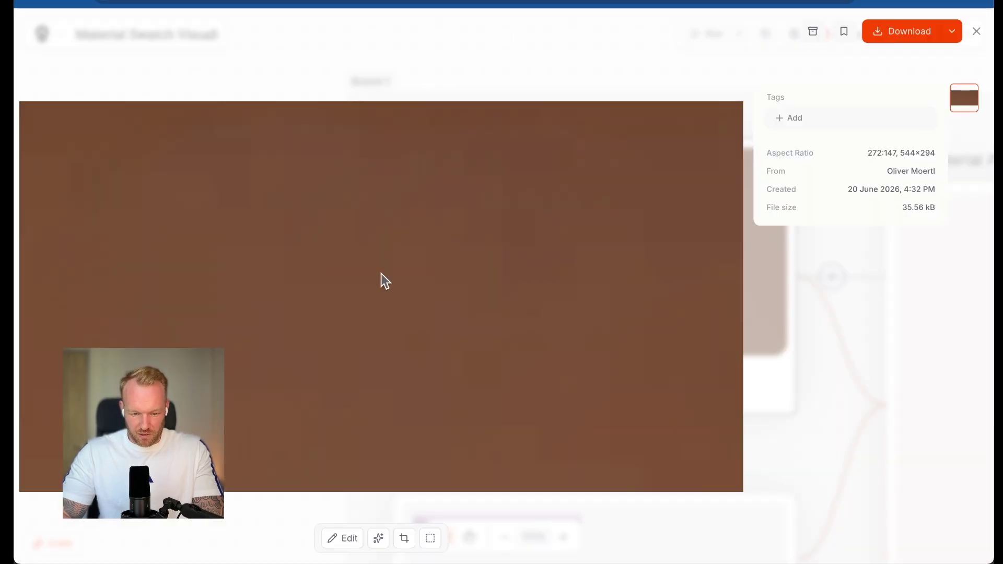
pyautogui.click(381, 271)
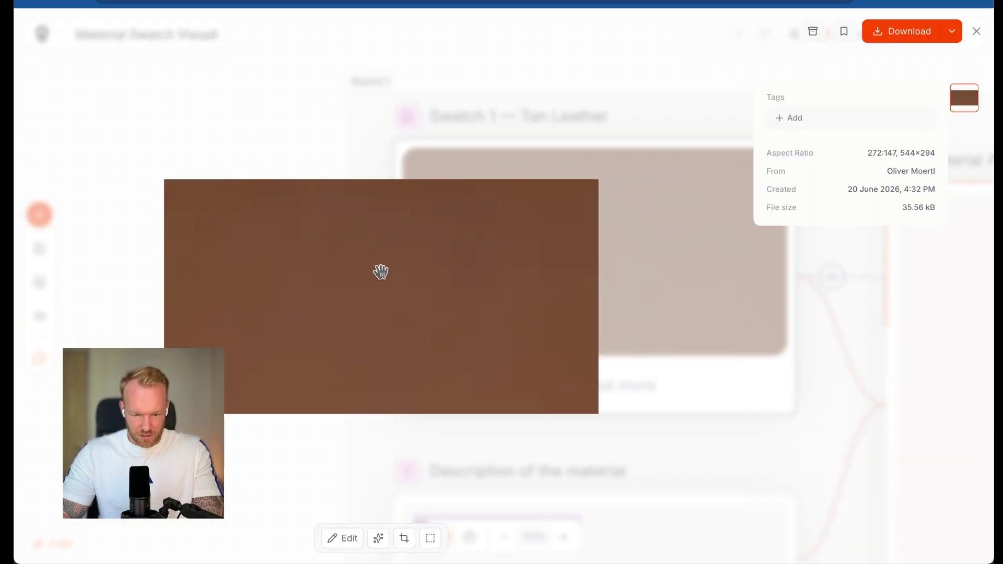
pyautogui.click(381, 272)
pyautogui.click(381, 274)
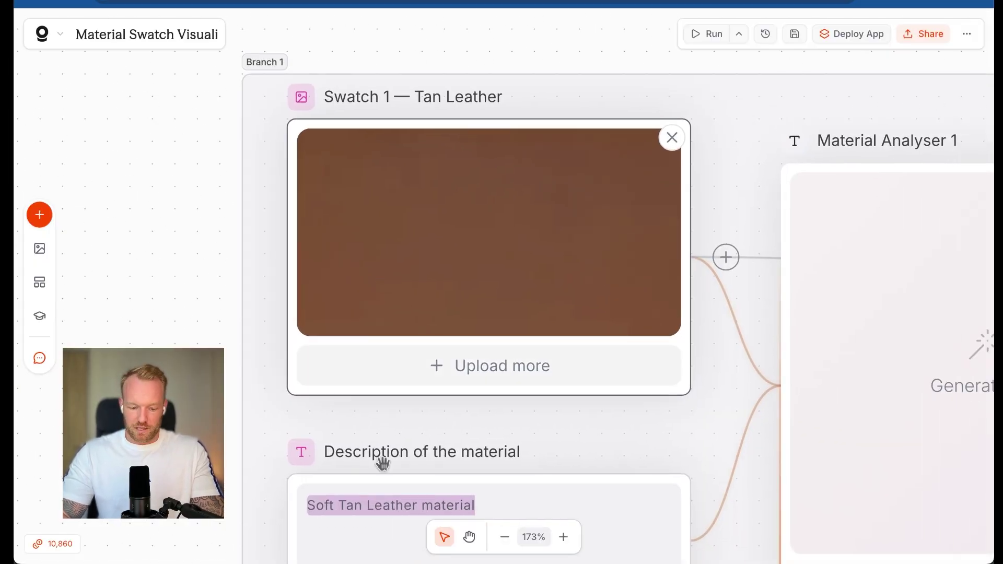
pyautogui.click(159, 303)
# Read the new Material Analyser 1 description up close, highlighting the words "calfskin" and "virtually"
pyautogui.scroll(-5, 159, 303)
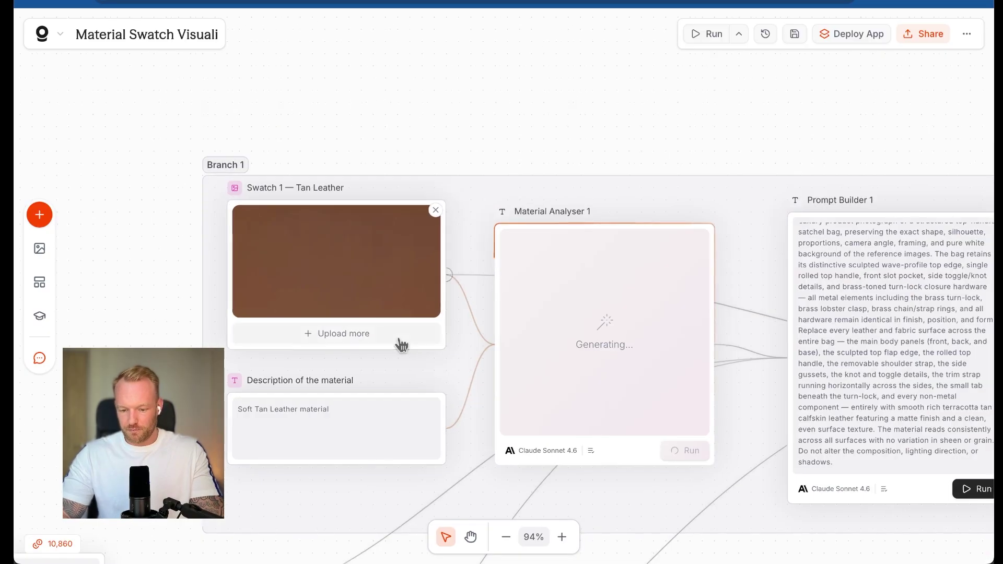
pyautogui.hscroll(2, 401, 345)
pyautogui.scroll(-3, 402, 344)
pyautogui.scroll(-2, 401, 343)
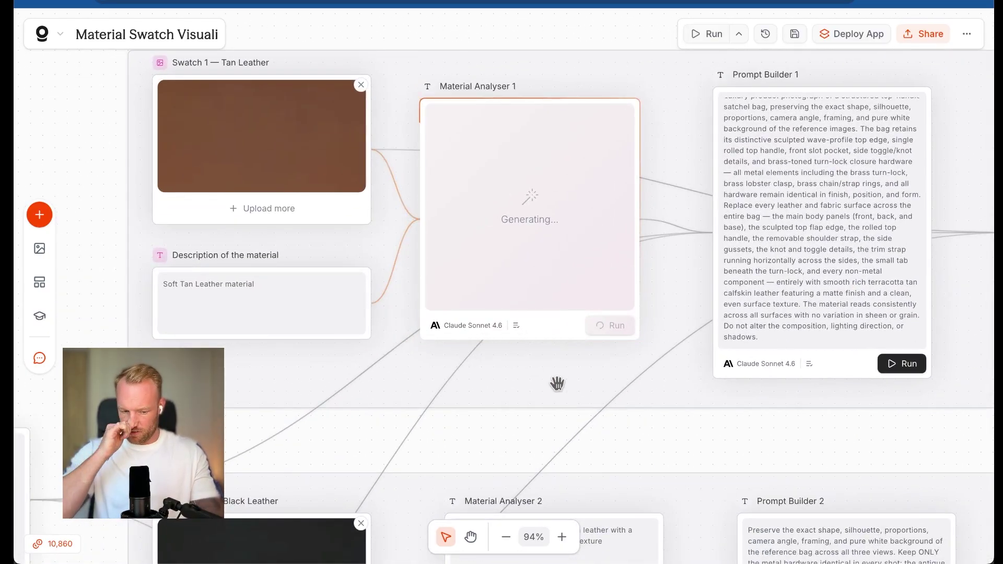
pyautogui.scroll(5, 558, 380)
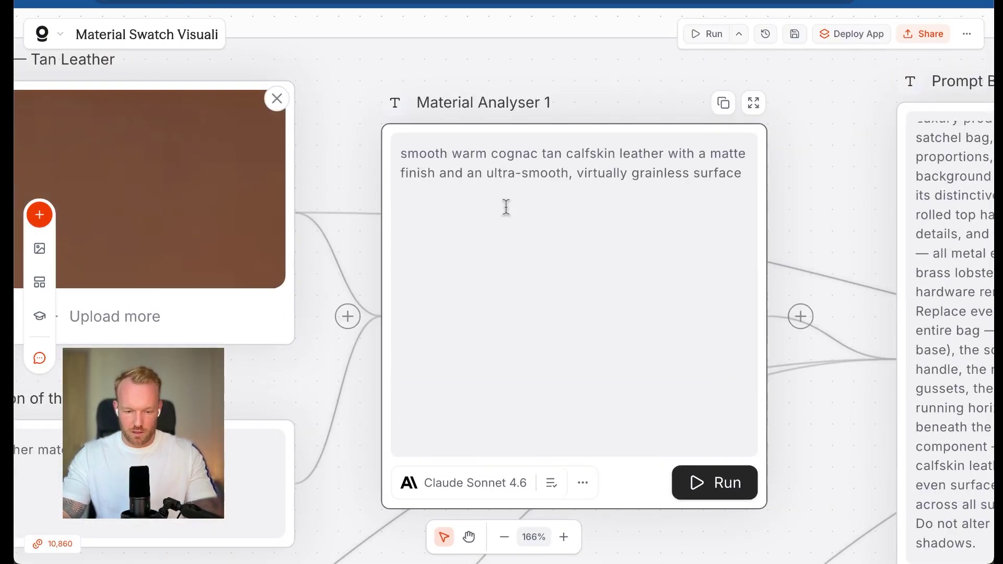
pyautogui.scroll(-1, 503, 209)
pyautogui.click(597, 161)
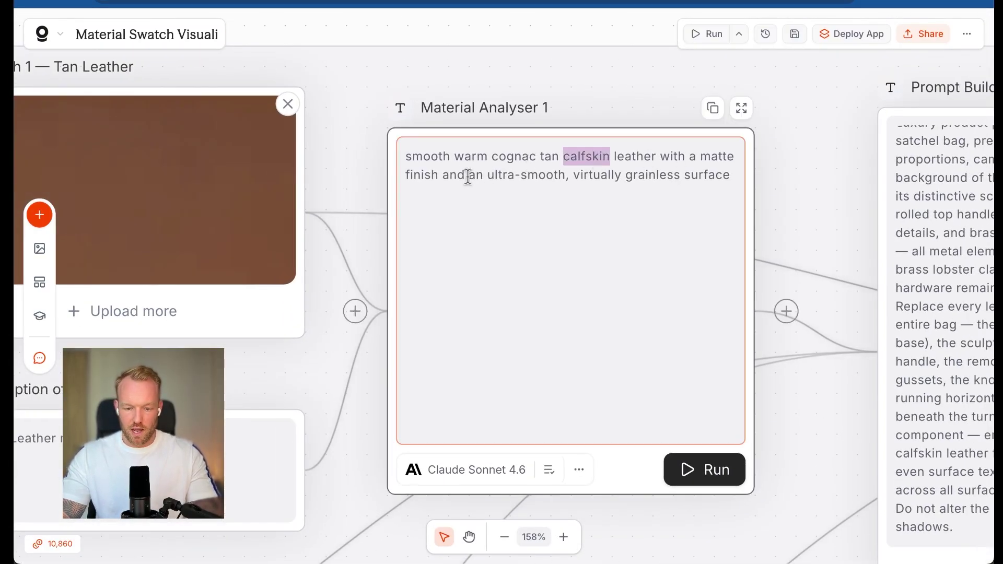
pyautogui.doubleClick(606, 176)
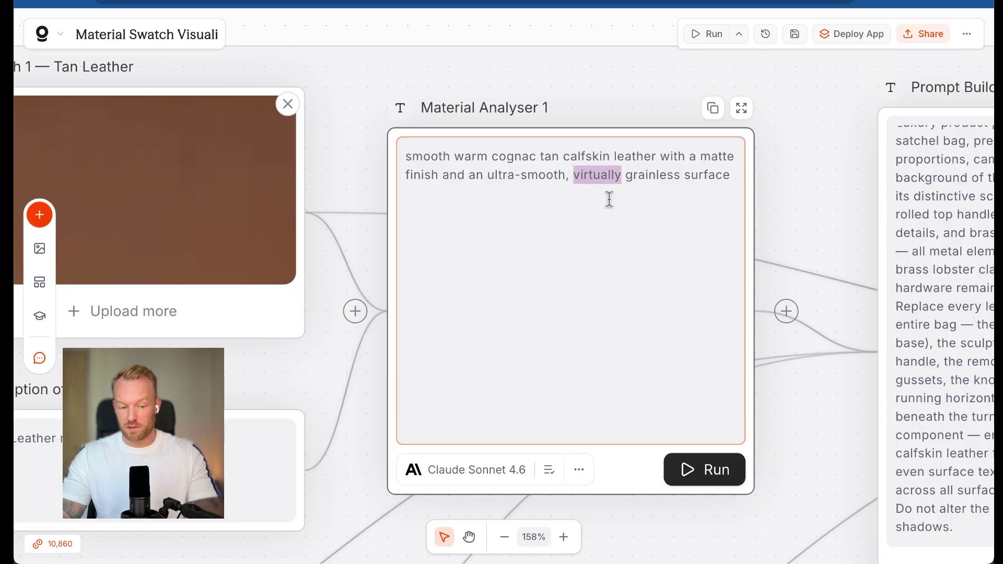
# Compare the tan leather swatch with the Material Analyser 1 text, highlighting the full description and clearing the highlight
pyautogui.hscroll(-5, 381, 298)
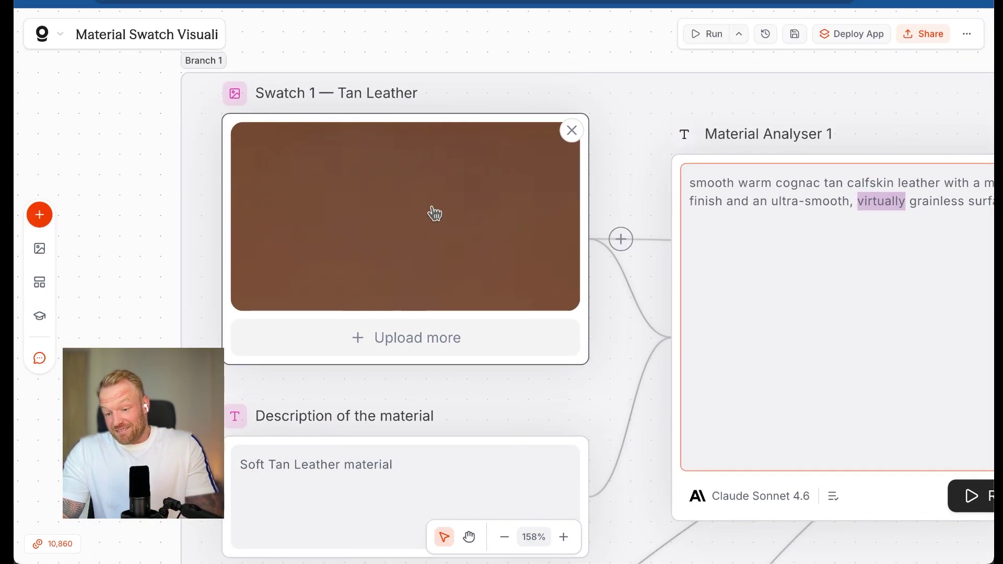
pyautogui.hscroll(2, 434, 213)
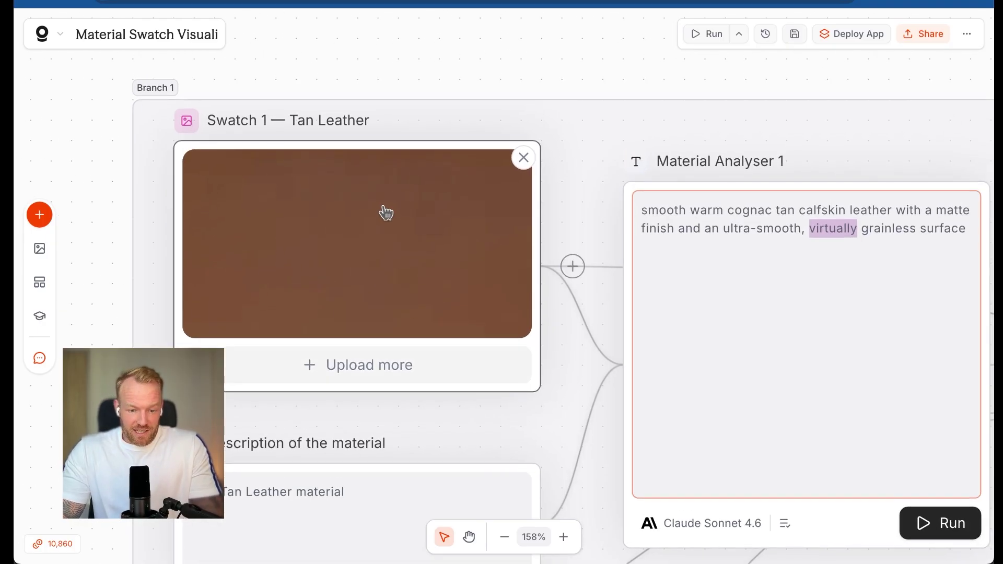
pyautogui.scroll(-2, 385, 213)
pyautogui.tripleClick(710, 225)
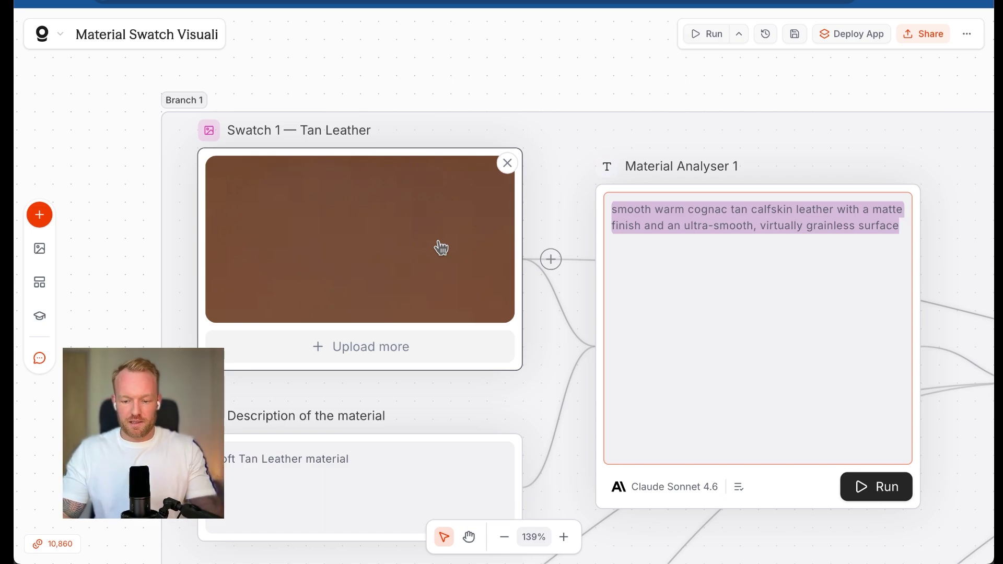
pyautogui.click(701, 261)
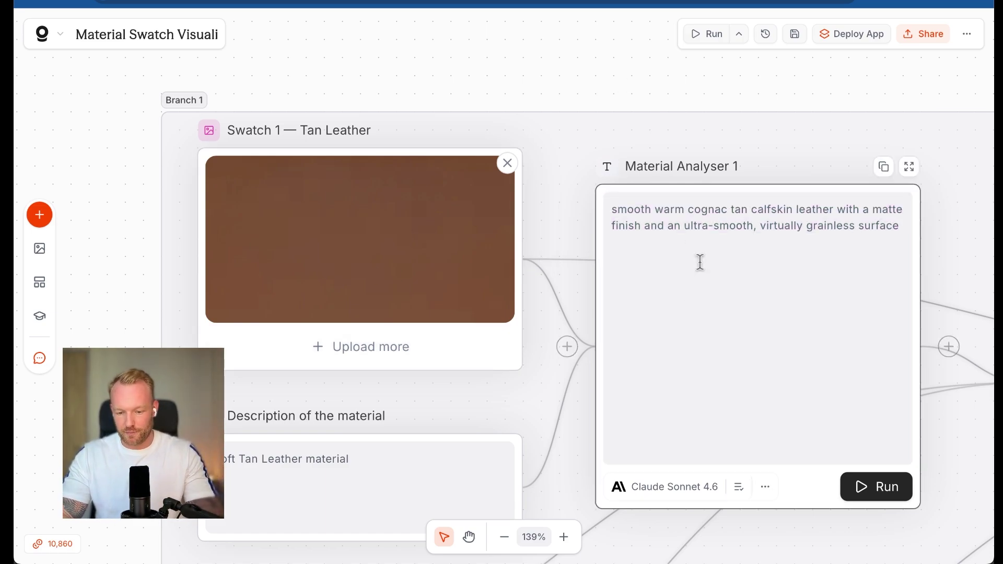
# Review the Prompt Builder 1 text and open the node's settings to check its instructions and text prompt inputs
pyautogui.hscroll(10, 701, 267)
pyautogui.hscroll(-5, 703, 269)
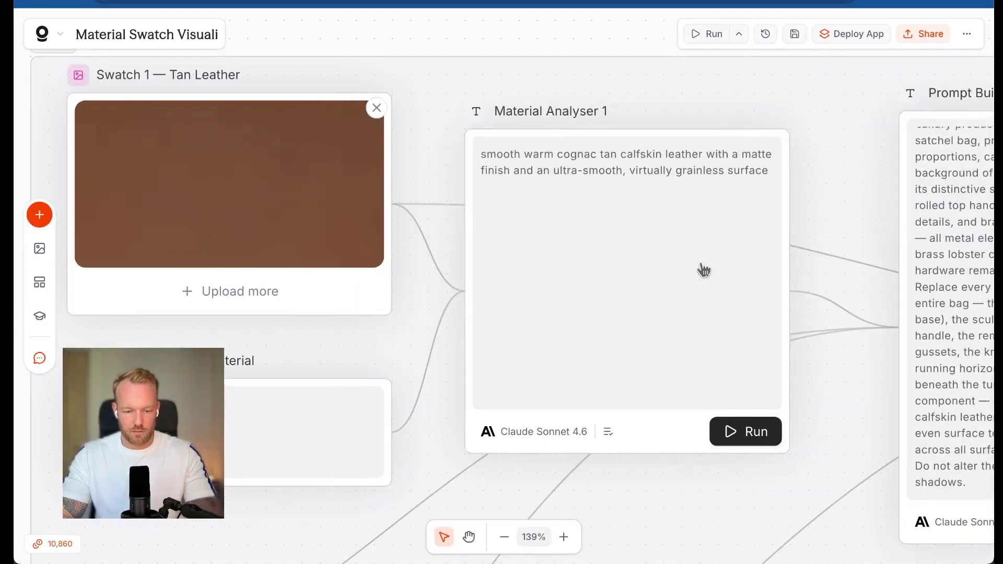
pyautogui.hscroll(10, 704, 270)
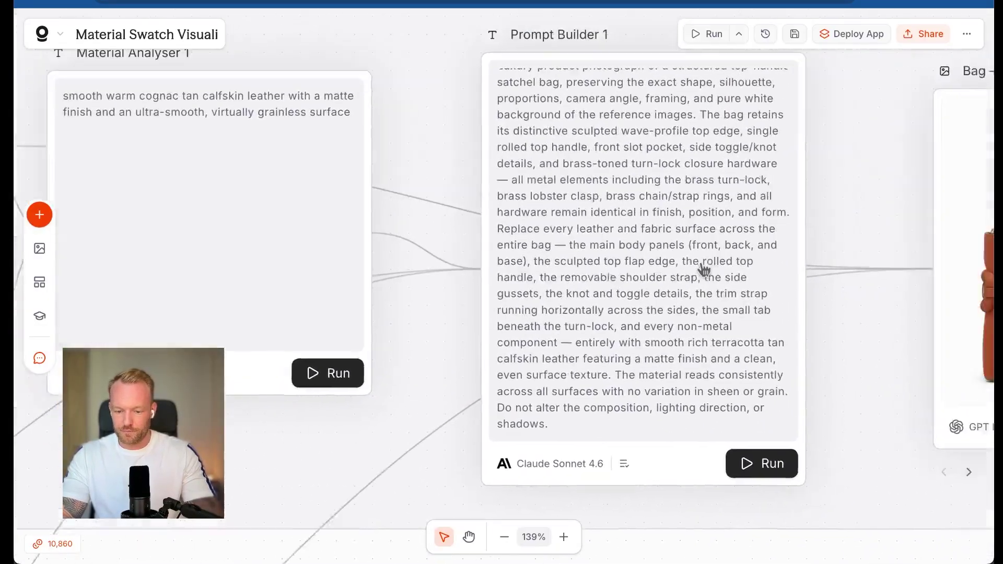
pyautogui.hscroll(2, 704, 270)
pyautogui.scroll(-5, 643, 387)
pyautogui.click(646, 388)
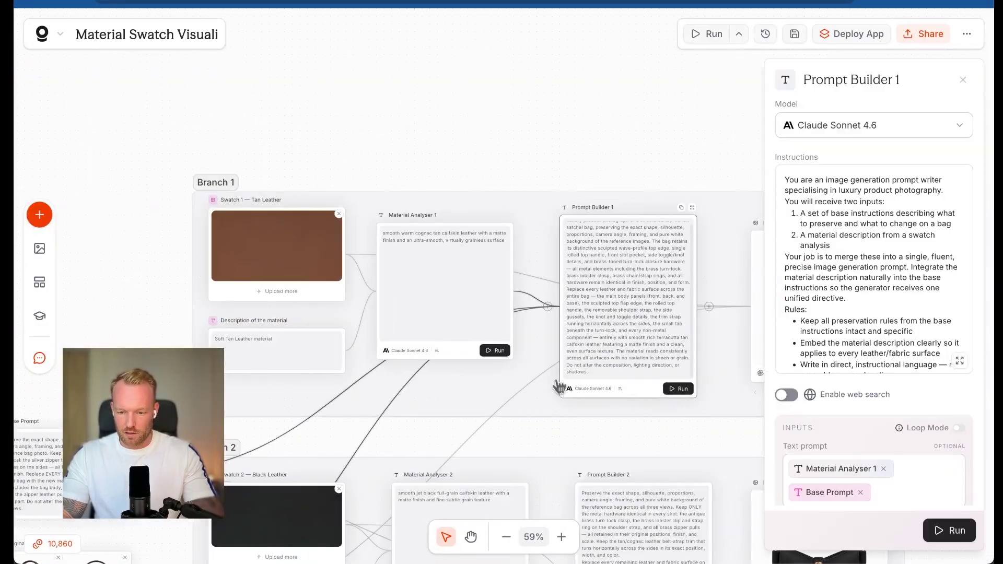
pyautogui.scroll(-3, 559, 387)
pyautogui.hscroll(-2, 559, 387)
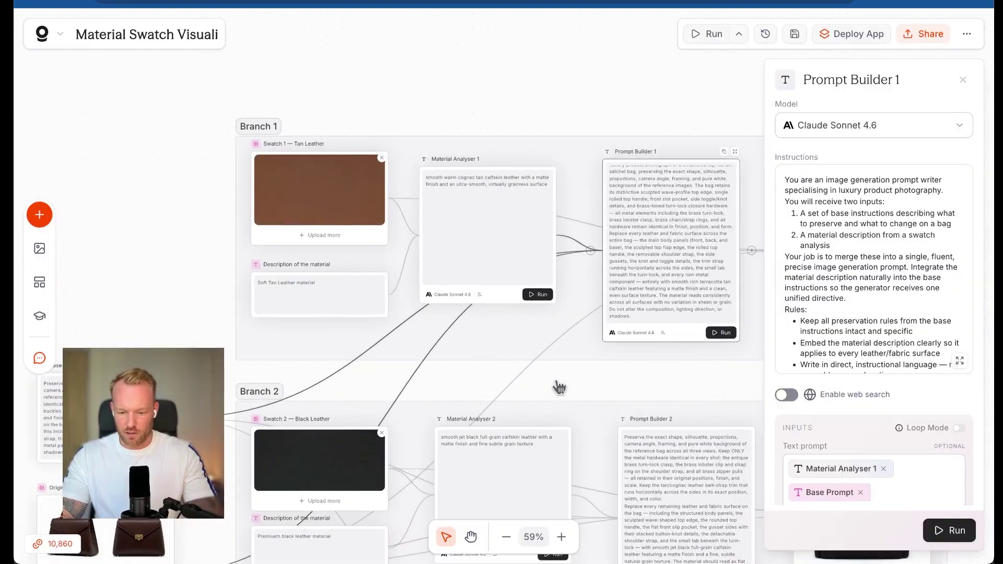
# Move the Original Bag Image 2 node in line beneath the Base Prompt node, and shift Base Prompt slightly upward
pyautogui.scroll(-3, 560, 386)
pyautogui.scroll(-2, 558, 388)
pyautogui.hscroll(-2, 558, 387)
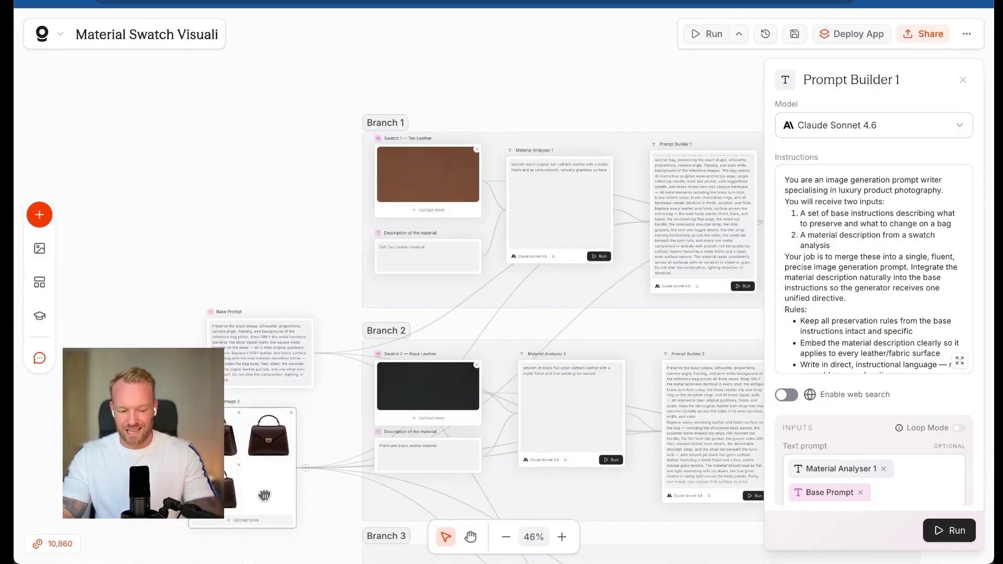
pyautogui.moveTo(265, 495); pyautogui.dragTo(292, 485)
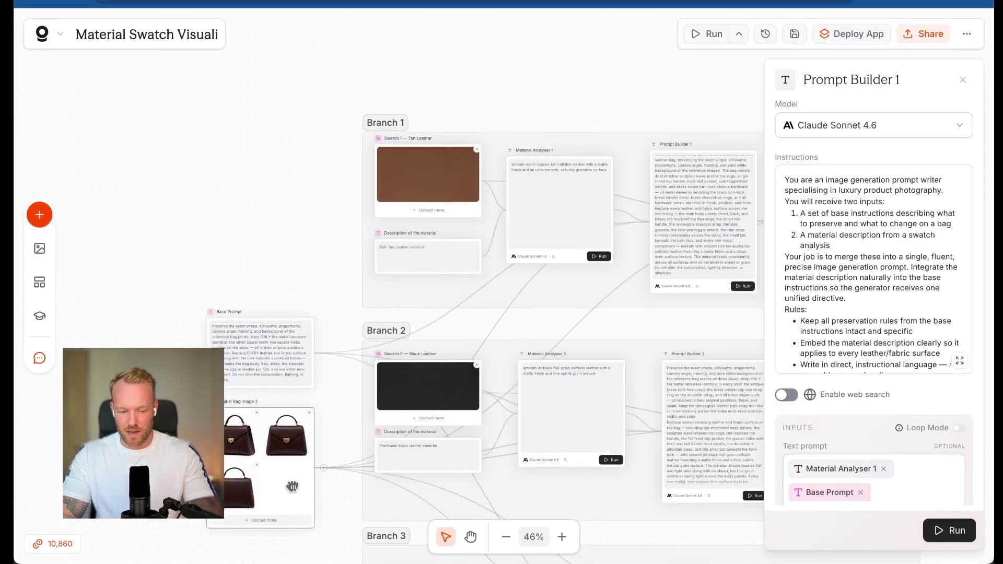
pyautogui.moveTo(304, 340)
pyautogui.mouseDown()
pyautogui.moveTo(313, 322)
pyautogui.moveTo(299, 325)
pyautogui.mouseUp()
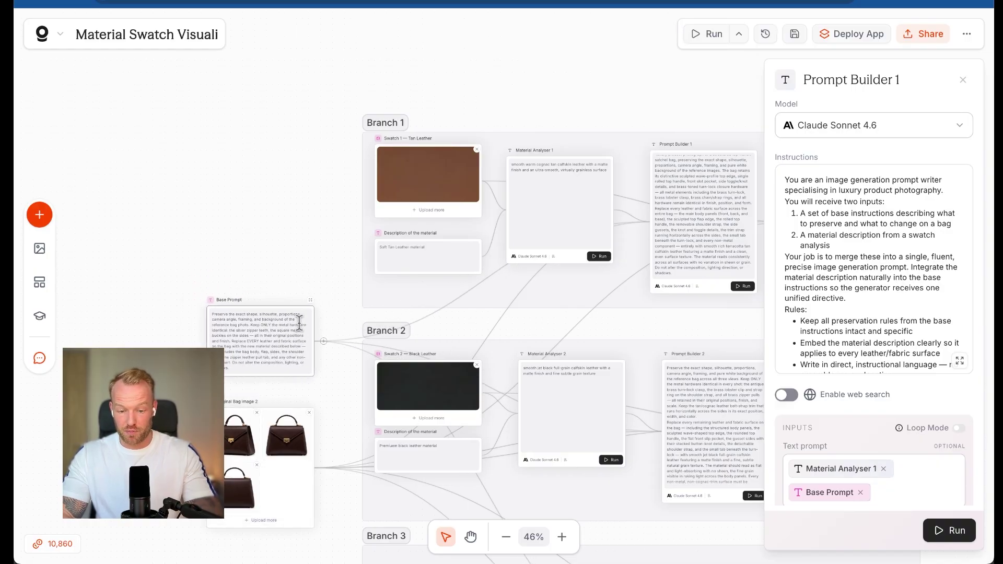
# Read the Prompt Builder 1 text up close, beside the Material Analyser 1 description, highlighting the word "main"
pyautogui.scroll(5, 578, 222)
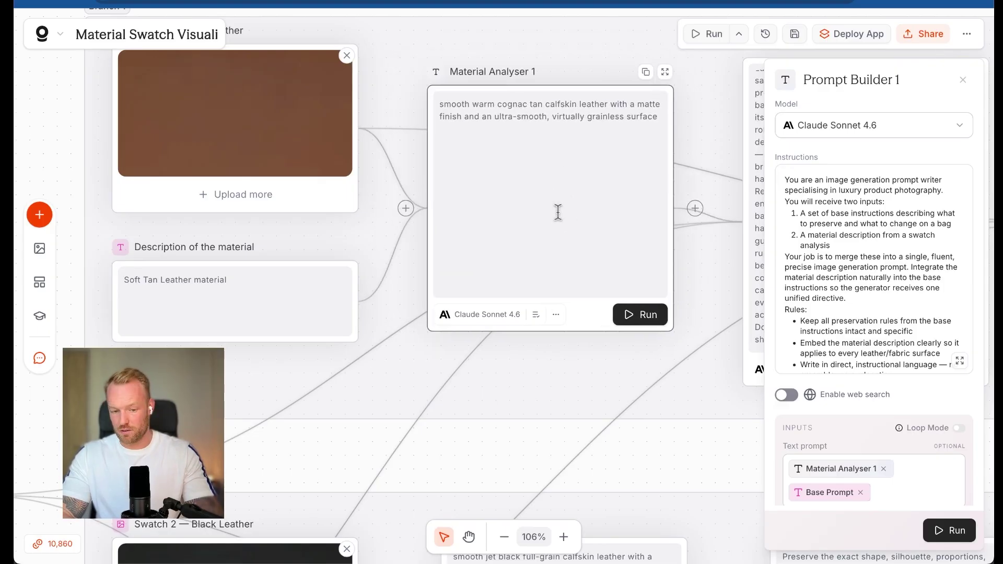
pyautogui.hscroll(5, 557, 212)
pyautogui.hscroll(2, 562, 219)
pyautogui.scroll(1, 562, 219)
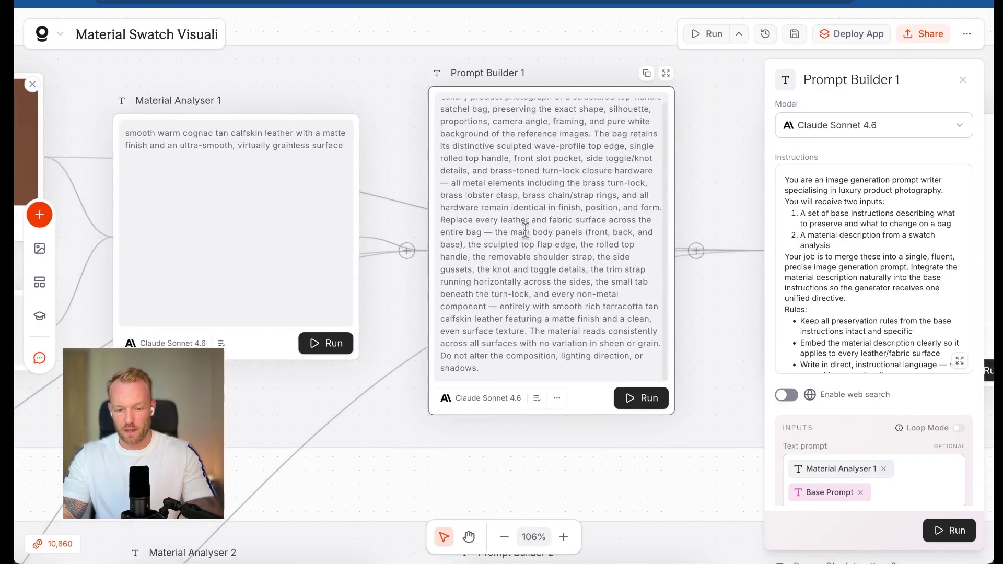
pyautogui.doubleClick(522, 231)
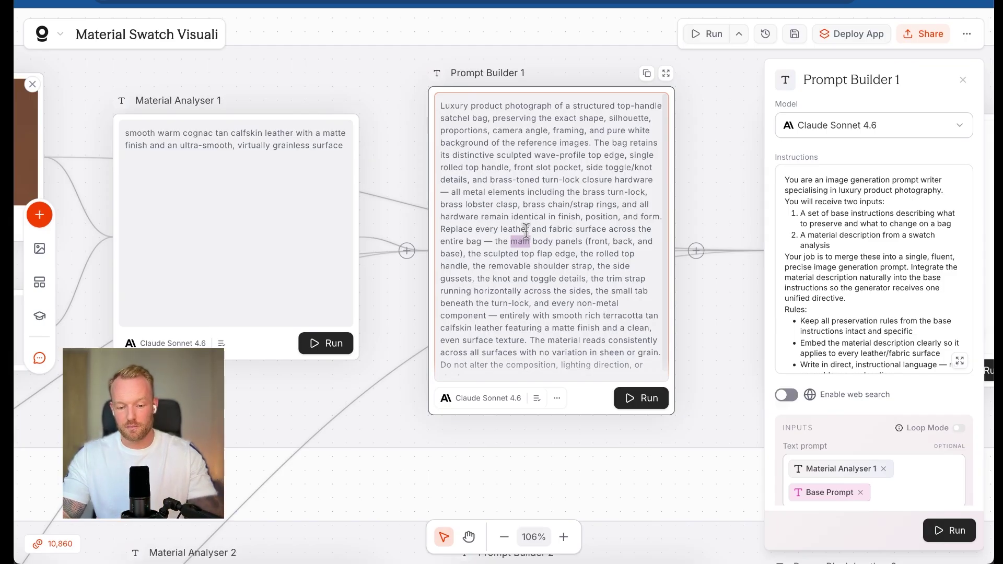
# Compare the Base Prompt with the Prompt Builder 1 text, highlight the Material Analyser 1 description, and clear the highlight
pyautogui.hscroll(-10, 376, 418)
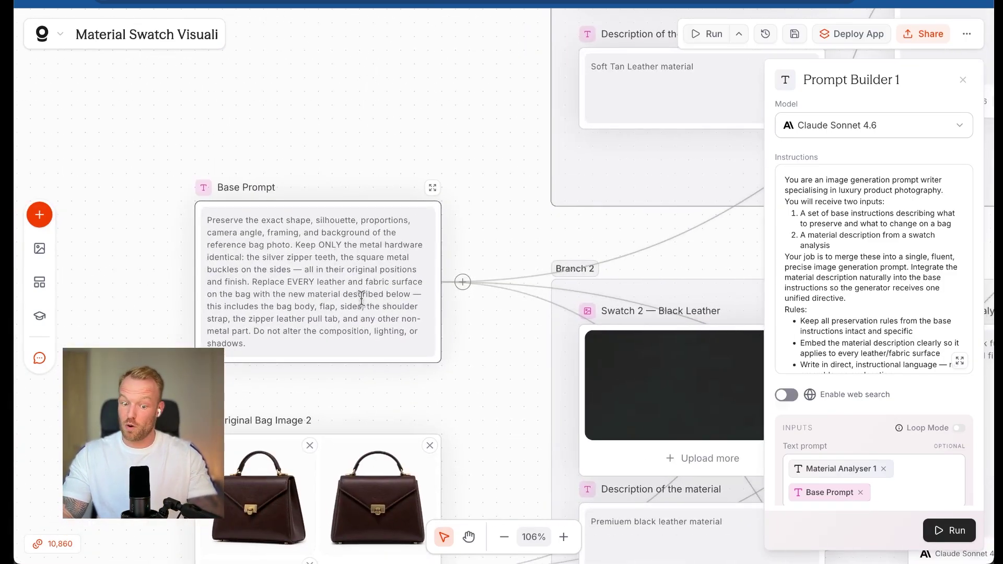
pyautogui.hscroll(10, 534, 288)
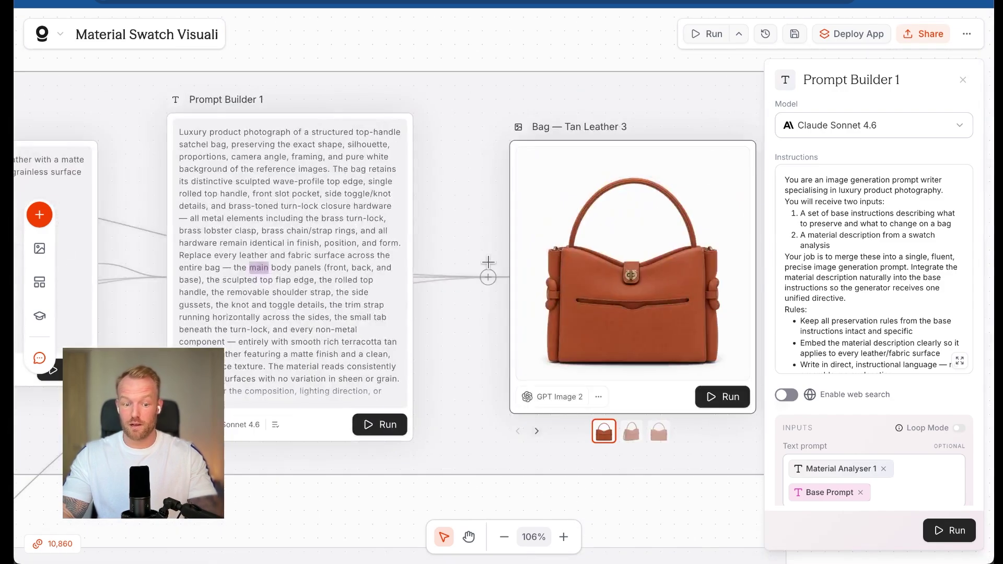
pyautogui.hscroll(-5, 452, 230)
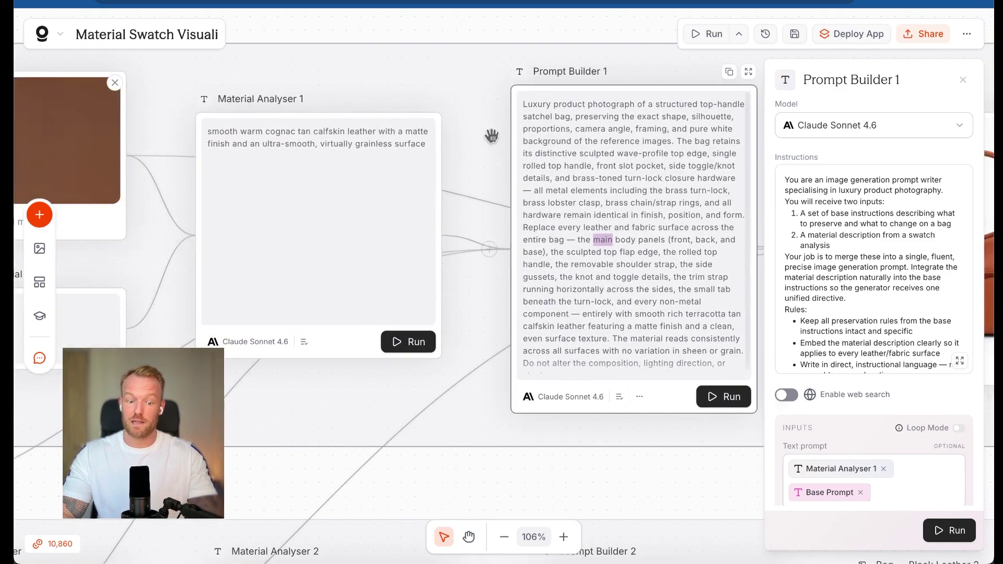
pyautogui.tripleClick(322, 138)
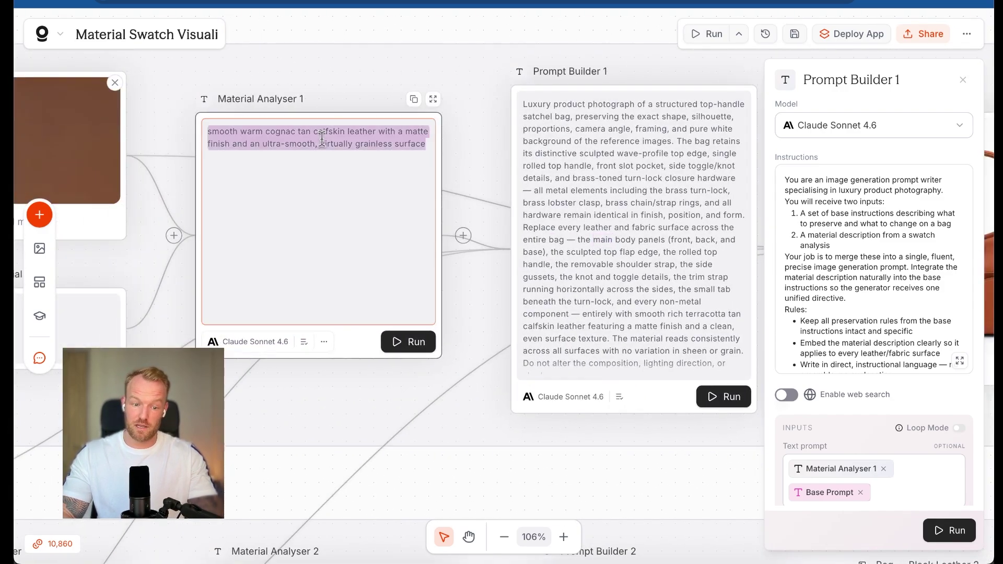
pyautogui.click(481, 500)
# Check the text prompt and reference image inputs in the Bag — Tan Leather 3 settings, and close the settings
pyautogui.scroll(-3, 477, 515)
pyautogui.hscroll(3, 627, 444)
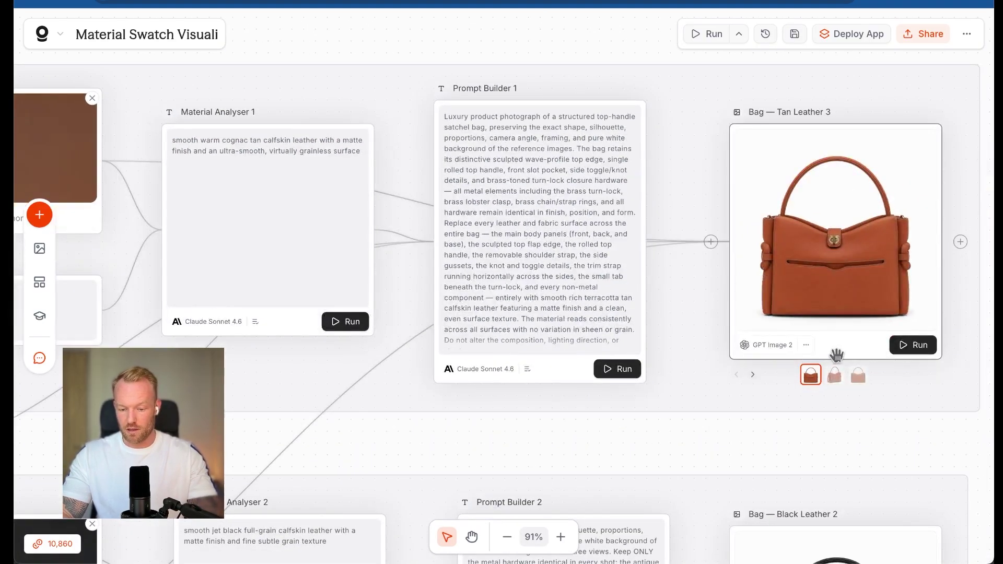
pyautogui.click(844, 354)
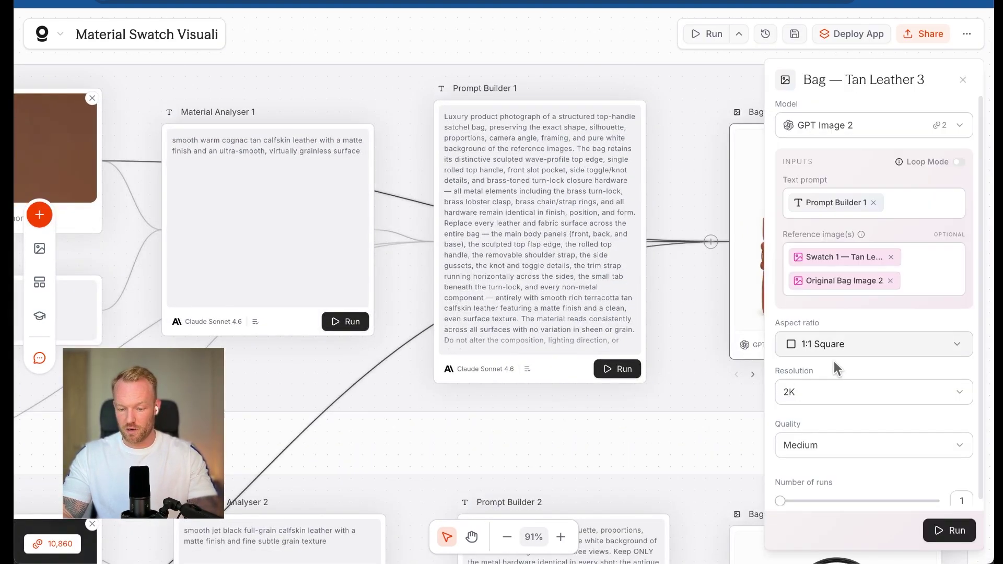
pyautogui.click(965, 83)
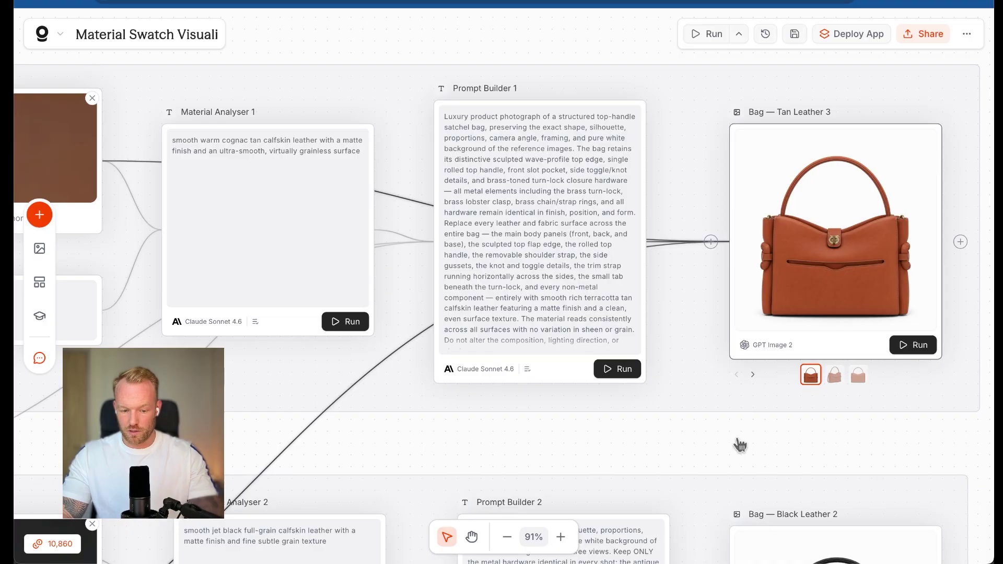
# Review Branch 1's swatch, bag photos and prompt nodes, and run the Bag — Tan Leather 3 node to generate the image
pyautogui.scroll(-5, 741, 445)
pyautogui.hscroll(-2, 574, 460)
pyautogui.scroll(2, 410, 474)
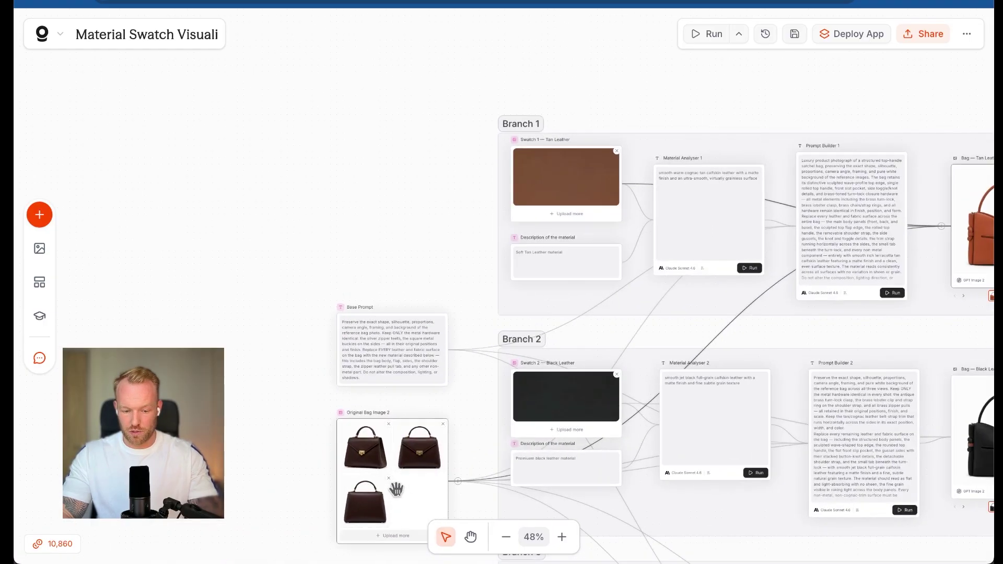
pyautogui.hscroll(4, 451, 481)
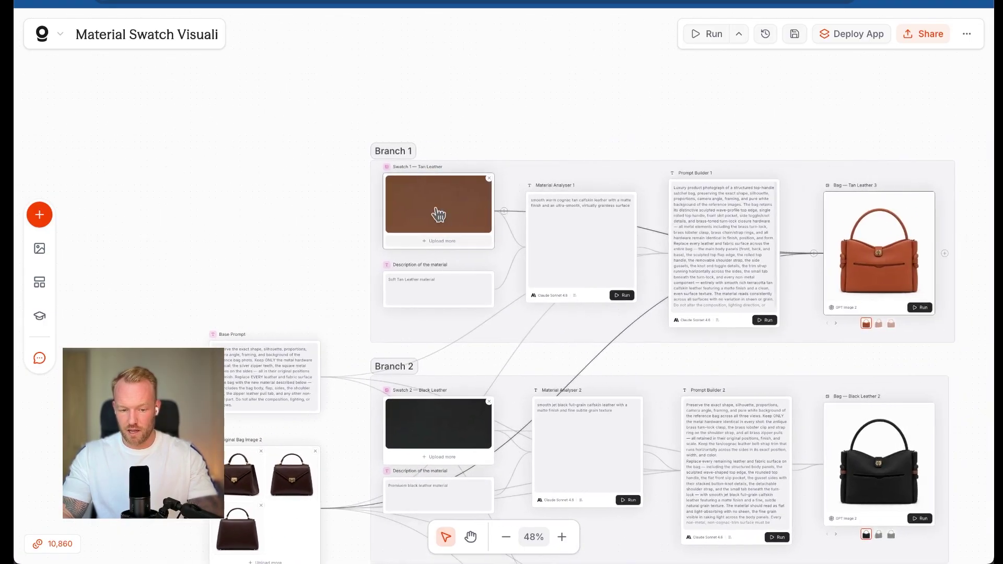
pyautogui.moveTo(423, 208)
pyautogui.mouseDown()
pyautogui.moveTo(466, 180)
pyautogui.moveTo(455, 213)
pyautogui.moveTo(436, 215)
pyautogui.mouseUp()
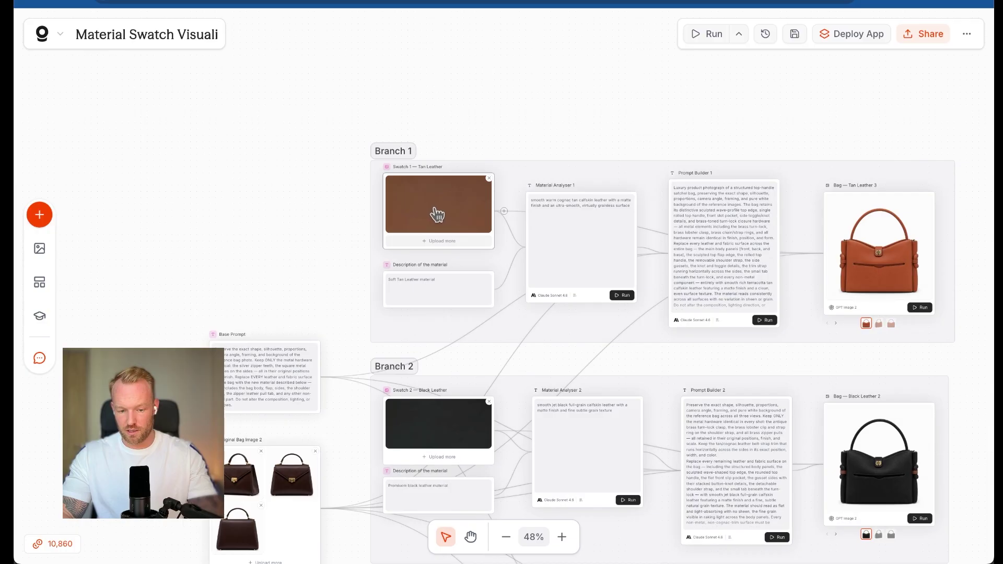
pyautogui.scroll(6, 784, 287)
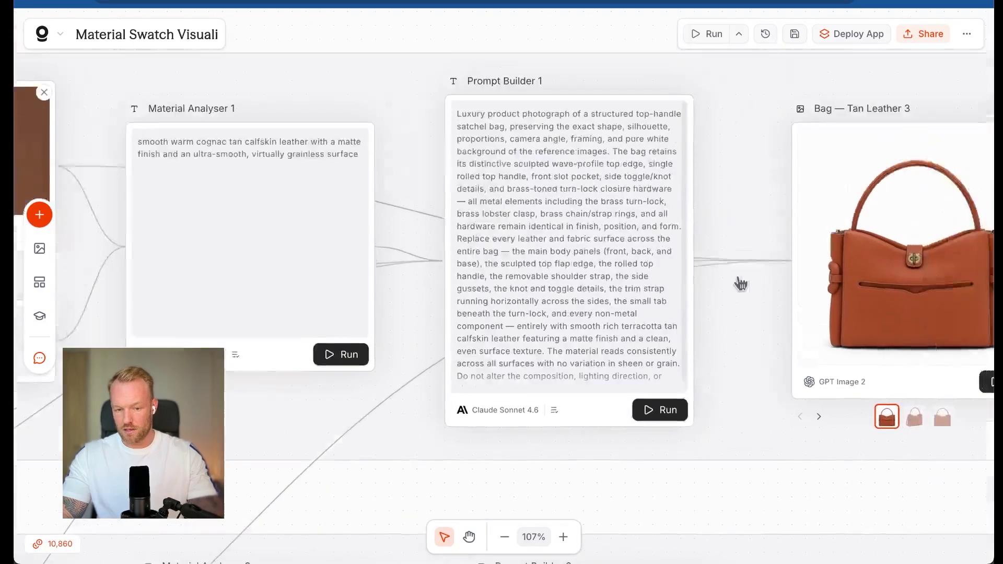
pyautogui.click(979, 411)
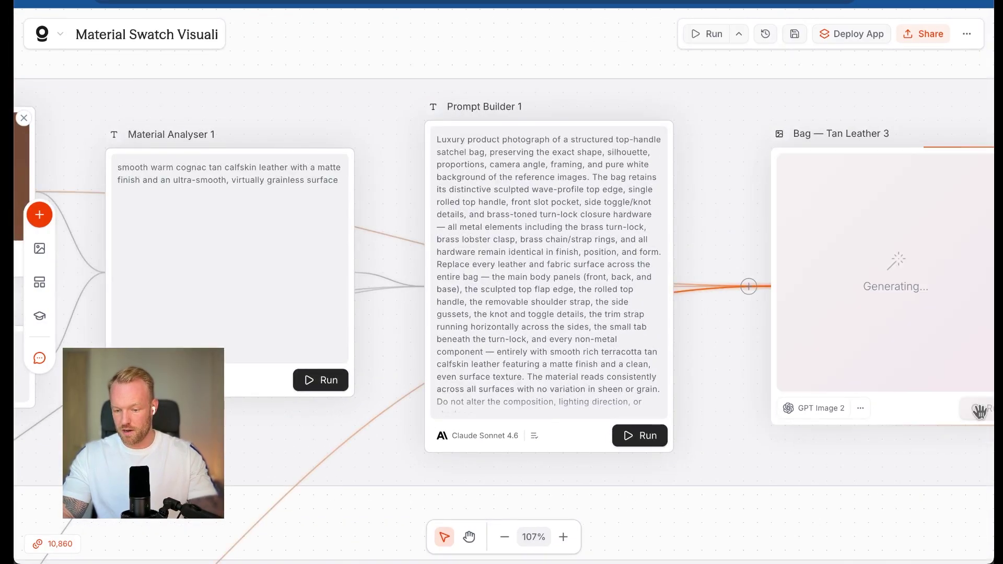
# Set the Bag — Tan Leather 3 resolution to 4K and quality to High, and view the run cost breakdown
pyautogui.click(904, 418)
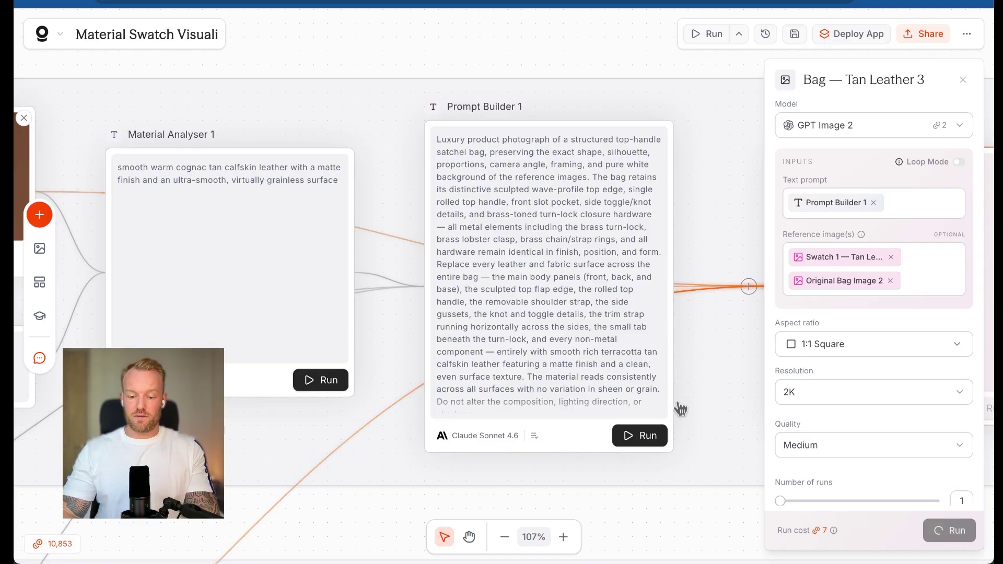
pyautogui.hscroll(5, 678, 405)
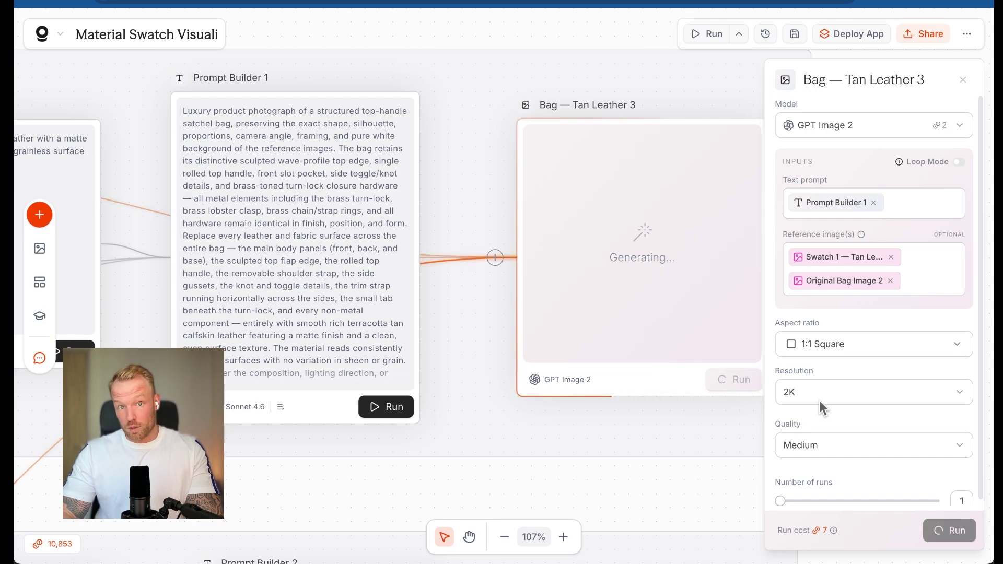
pyautogui.click(833, 397)
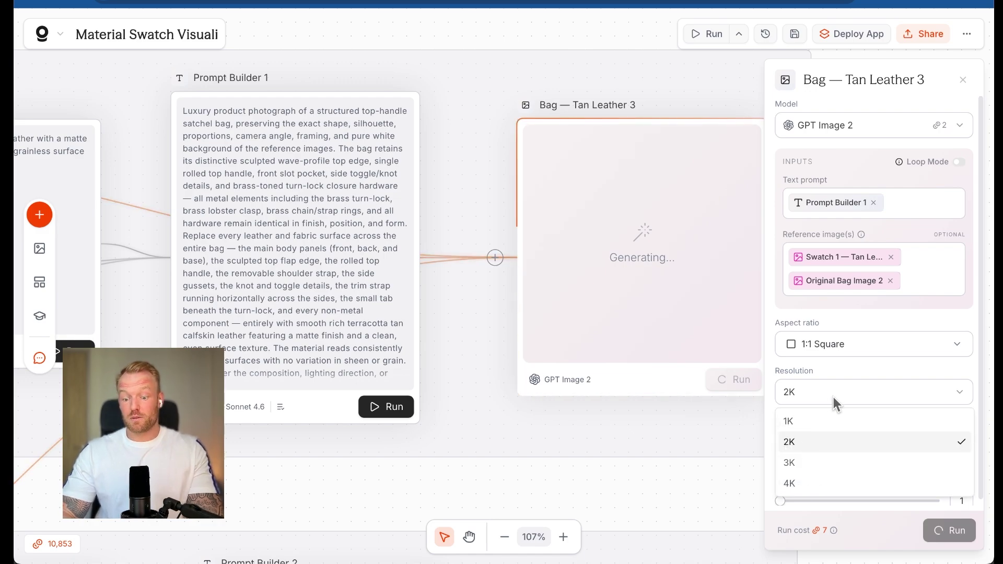
pyautogui.click(829, 485)
pyautogui.click(840, 446)
pyautogui.click(820, 516)
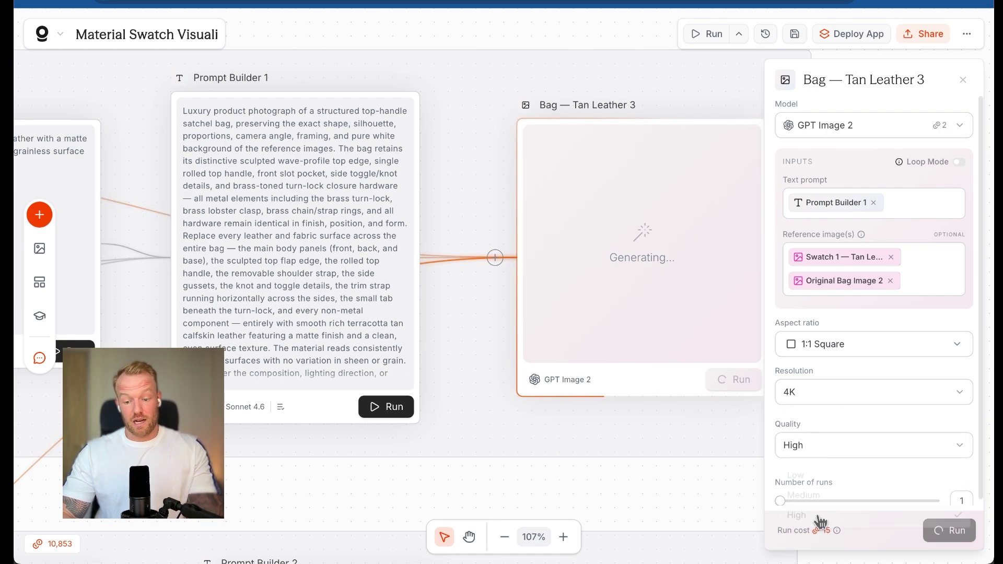
pyautogui.moveTo(825, 531)
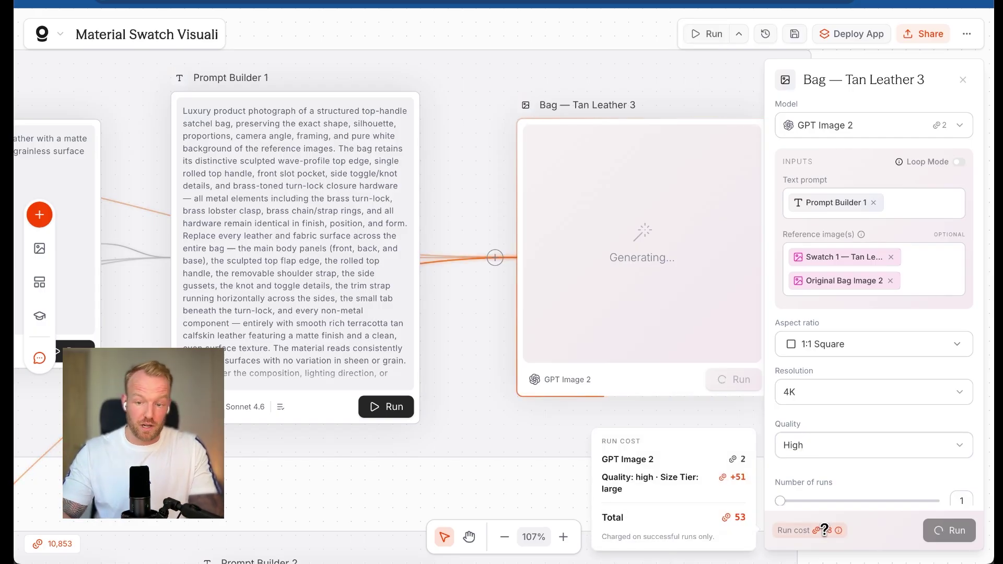
# Set the Bag — Tan Leather 3 resolution to 2K and the quality to Low
pyautogui.click(827, 393)
pyautogui.click(812, 442)
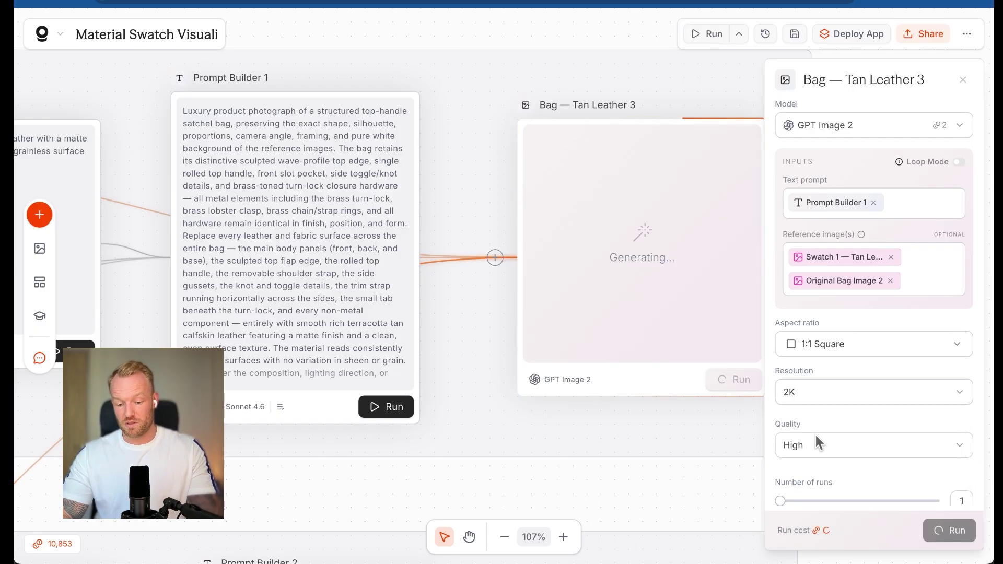
pyautogui.click(815, 447)
pyautogui.click(806, 476)
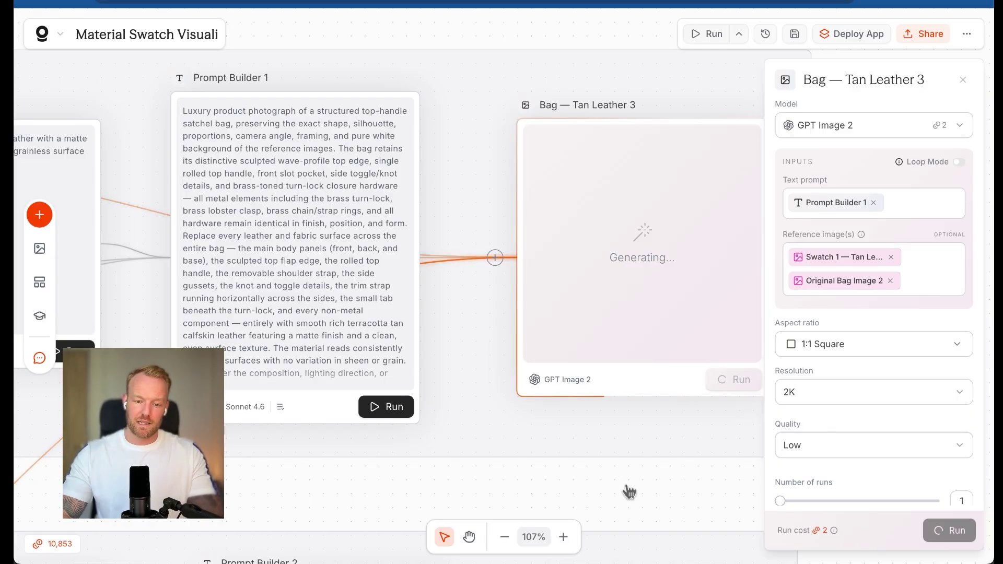
# Look over Branches 1 to 3 and their connected inputs while the tan leather bag image generates
pyautogui.scroll(-5, 629, 488)
pyautogui.scroll(3, 594, 377)
pyautogui.scroll(-2, 594, 378)
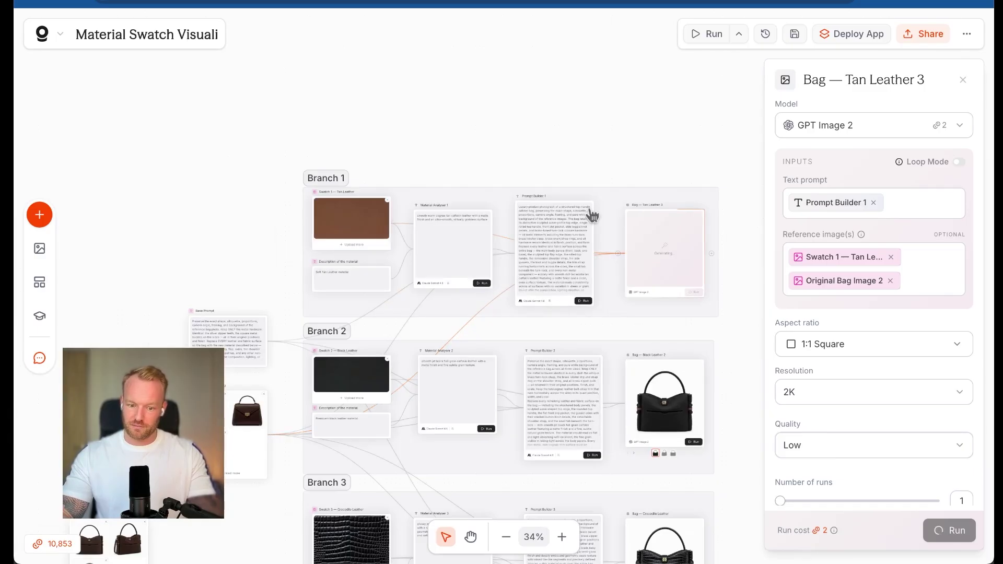
pyautogui.scroll(-3, 466, 447)
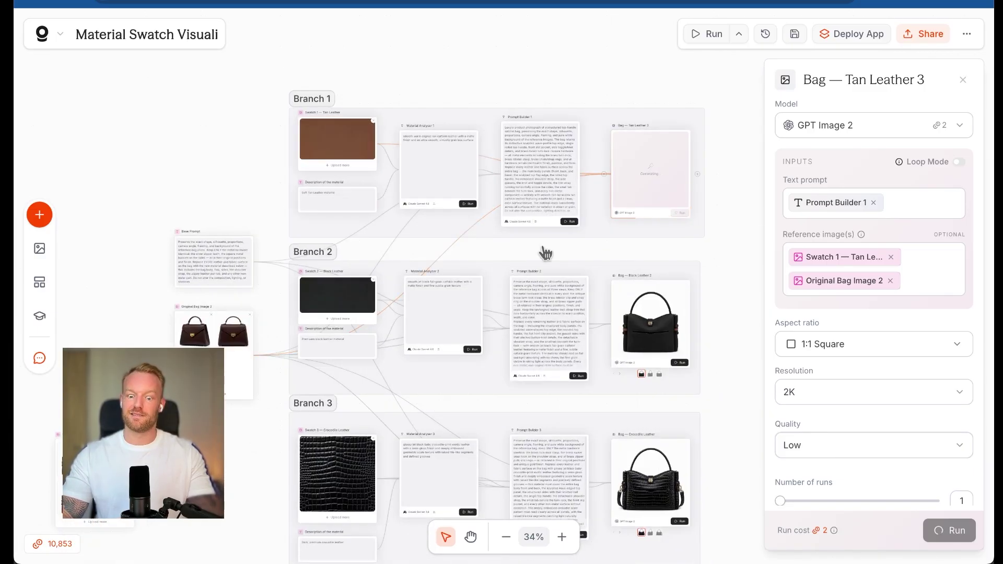
pyautogui.scroll(-1, 498, 310)
pyautogui.hscroll(1, 498, 310)
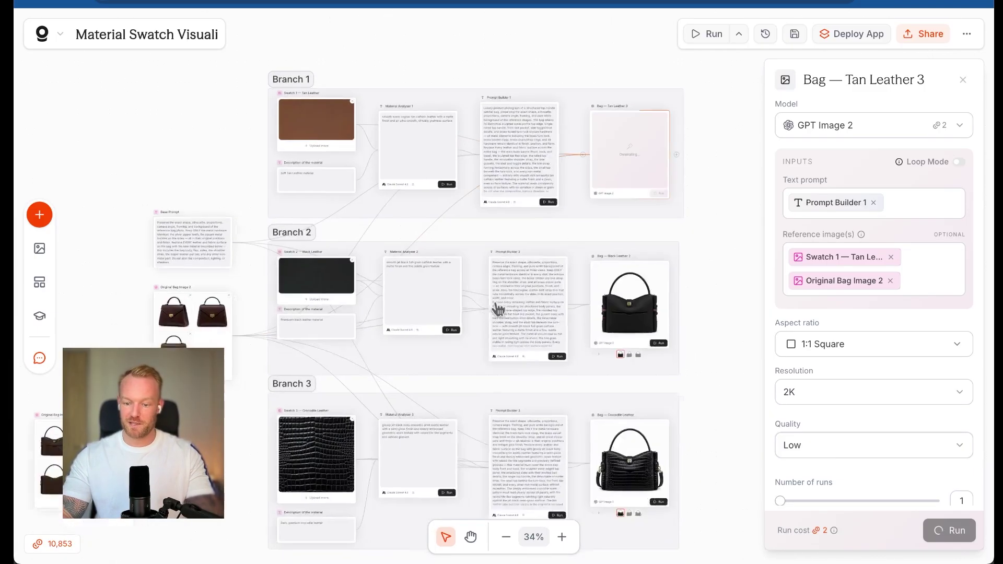
pyautogui.scroll(5, 677, 160)
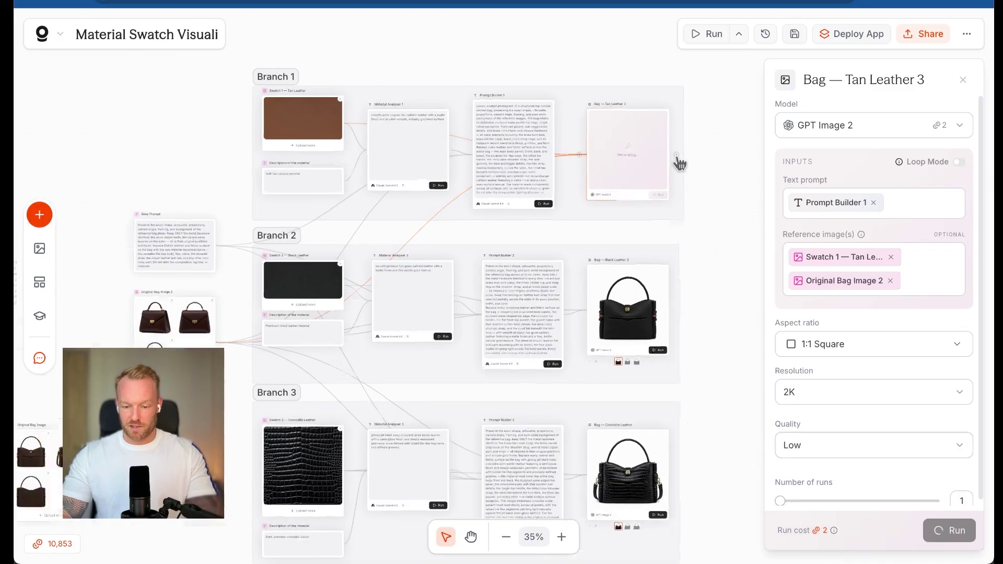
pyautogui.scroll(-3, 678, 164)
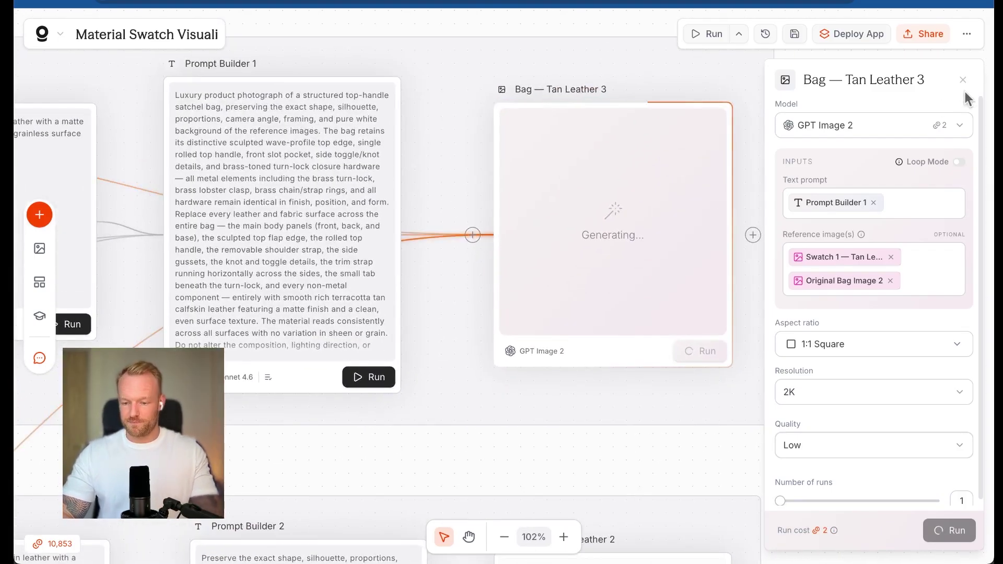
# Close the node settings and compare the newly generated tan leather bag with the swatch and the Material Analyser 1 description
pyautogui.click(963, 79)
pyautogui.scroll(4, 769, 213)
pyautogui.scroll(-3, 769, 213)
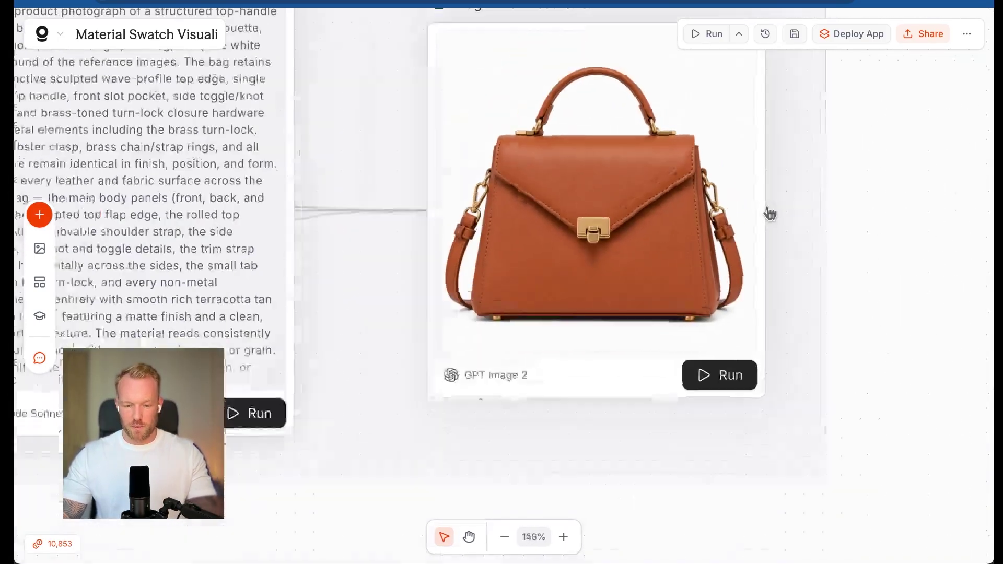
pyautogui.hscroll(-5, 771, 213)
pyautogui.hscroll(-5, 703, 247)
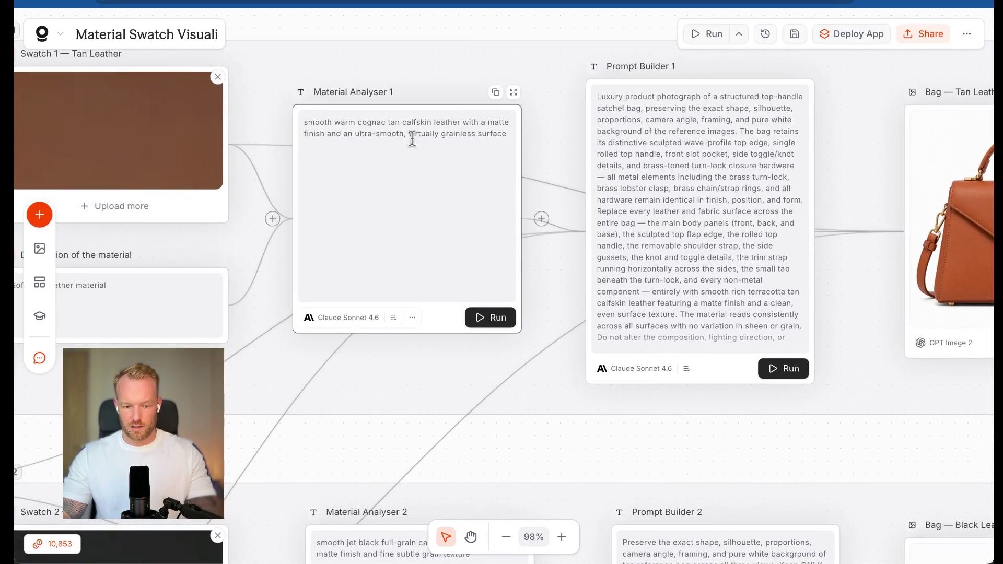
pyautogui.hscroll(6, 623, 287)
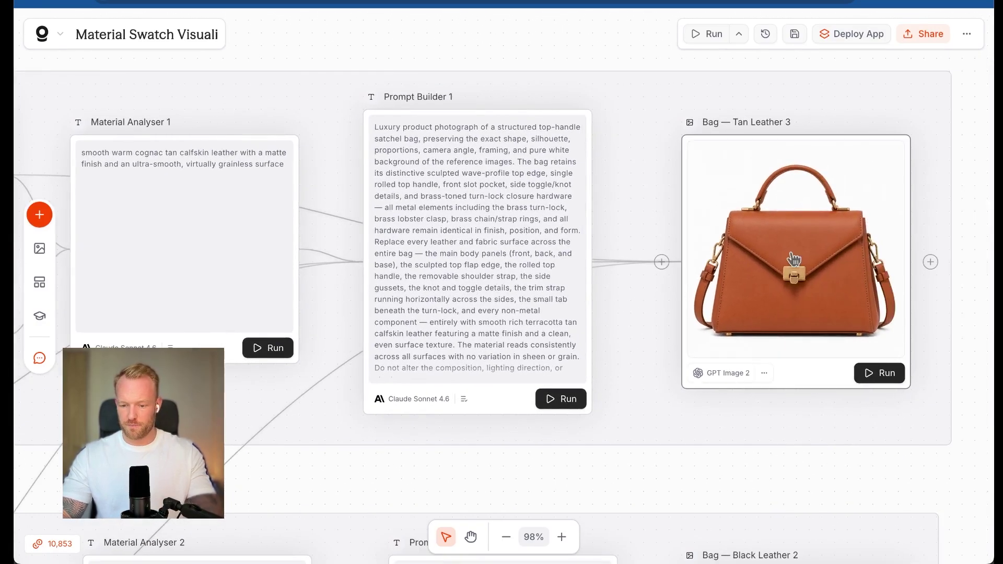
# Inspect the new Bag — Tan Leather 3 image and its generation details in the enlarged preview, and close the preview
pyautogui.doubleClick(791, 253)
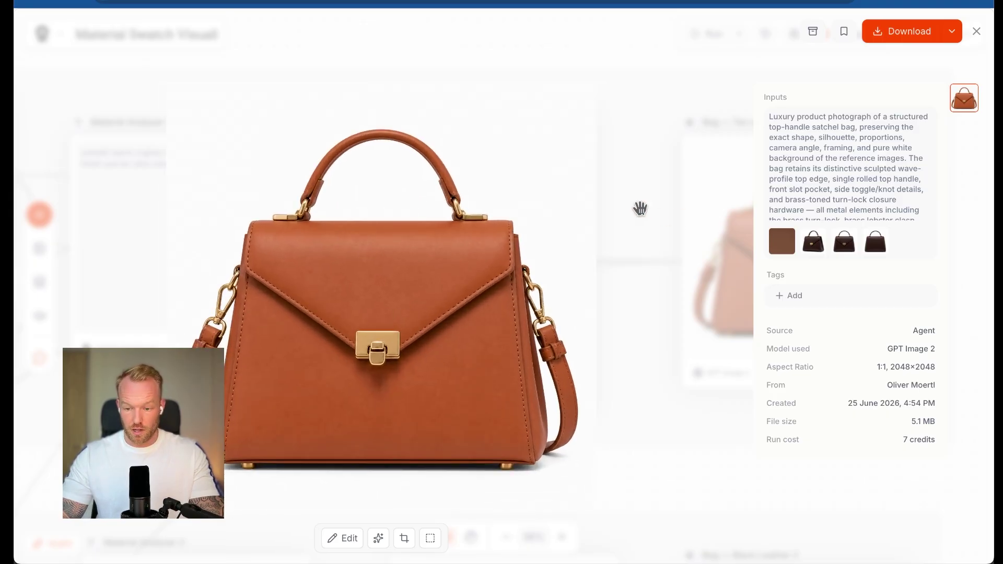
pyautogui.click(641, 209)
pyautogui.scroll(-2, 643, 211)
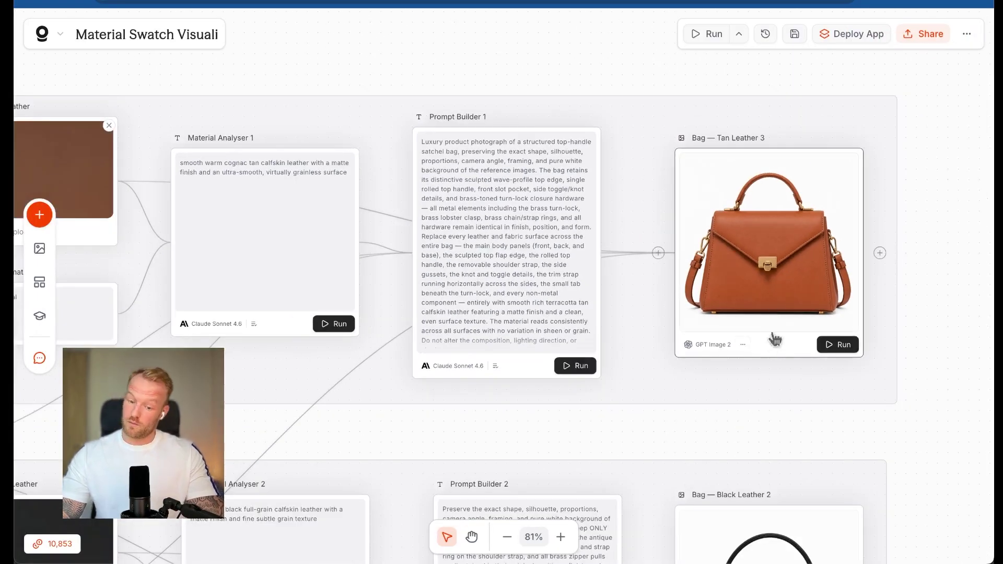
# Compare the Bag — Tan Leather 3 image with the Original Bag Image 2 photos and check the image node's model and reference inputs
pyautogui.hscroll(-10, 578, 441)
pyautogui.scroll(-7, 578, 441)
pyautogui.scroll(7, 315, 398)
pyautogui.hscroll(6, 316, 398)
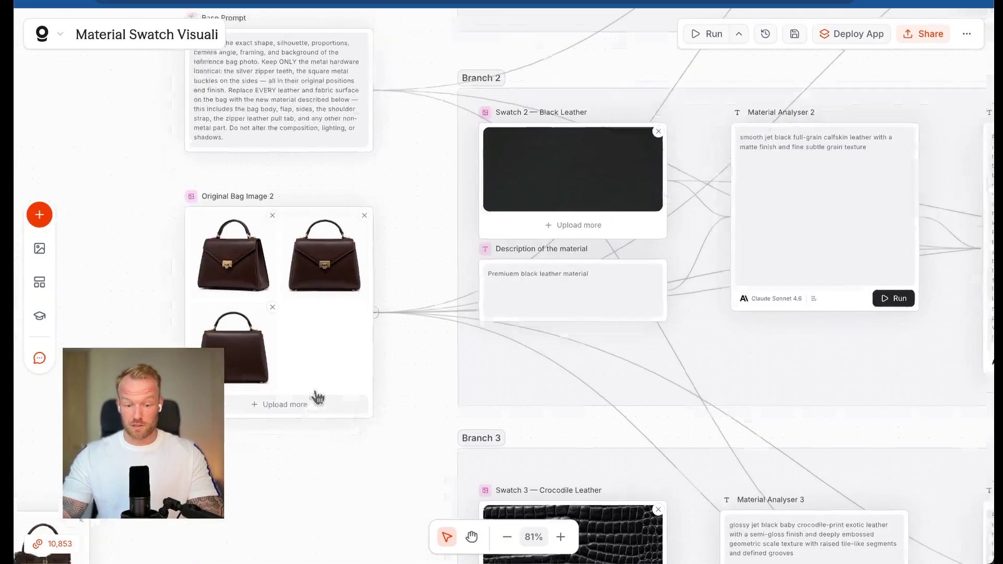
pyautogui.hscroll(5, 829, 354)
pyautogui.scroll(-1, 828, 354)
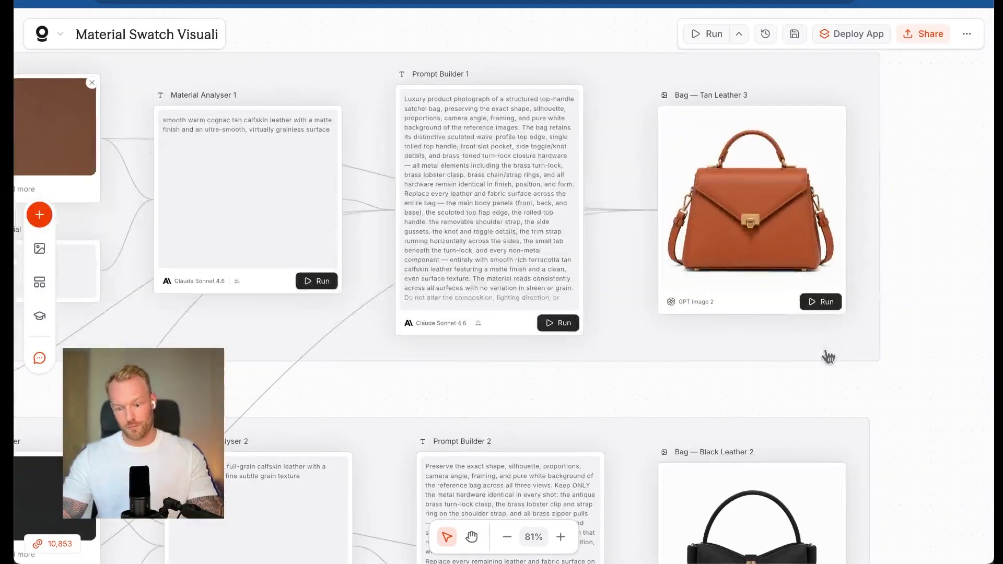
pyautogui.click(780, 311)
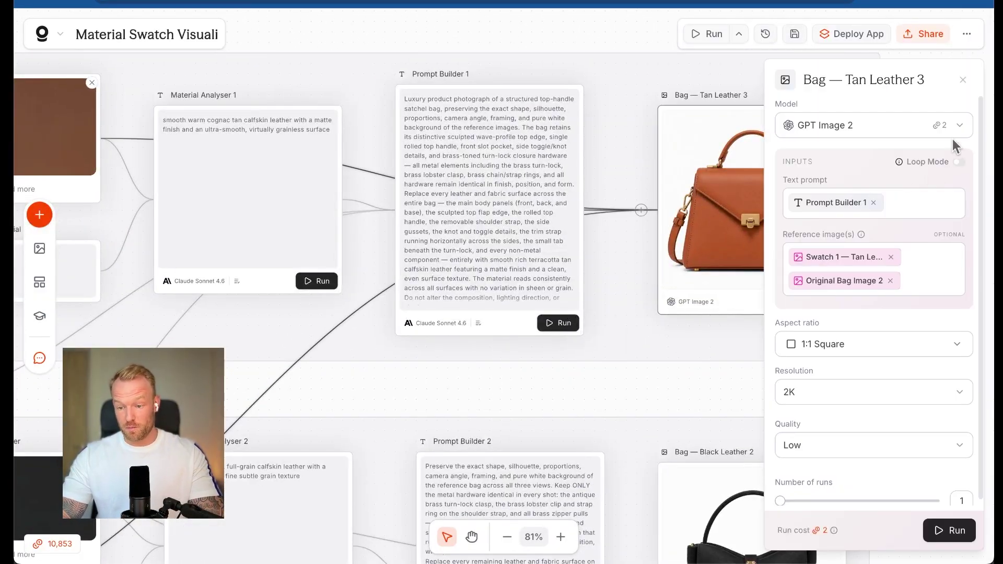
pyautogui.click(968, 82)
# Examine the bag views supplied in Original Bag Image 2 against the single Bag — Tan Leather 3 output
pyautogui.hscroll(-6, 678, 307)
pyautogui.scroll(-8, 678, 307)
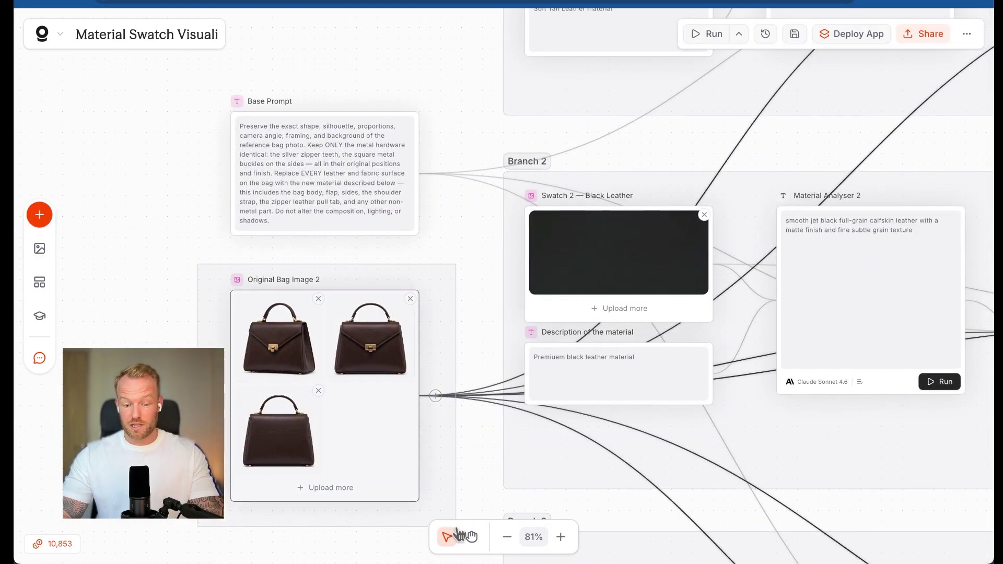
pyautogui.scroll(8, 429, 400)
pyautogui.hscroll(6, 429, 400)
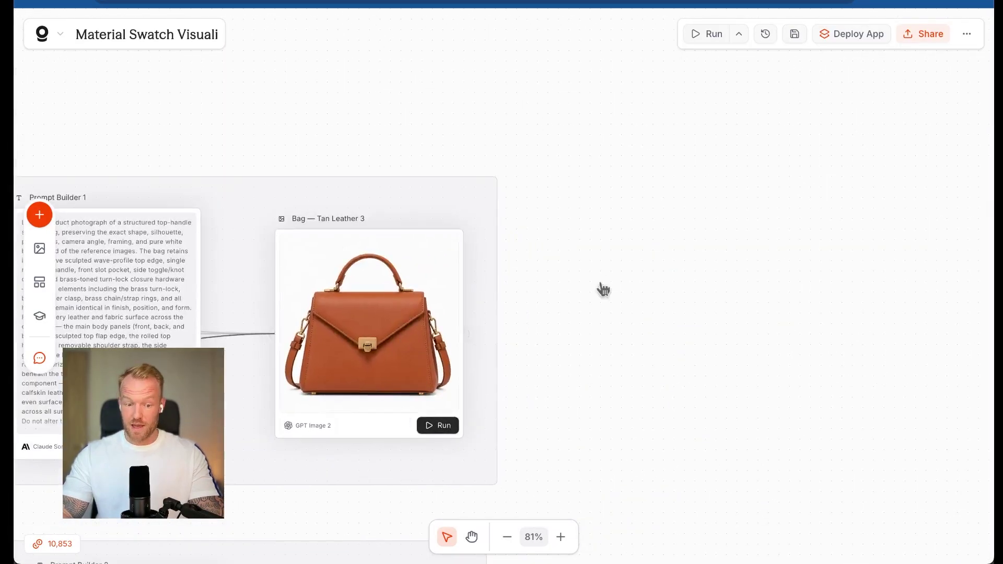
pyautogui.hscroll(-3, 434, 389)
pyautogui.scroll(-1, 435, 390)
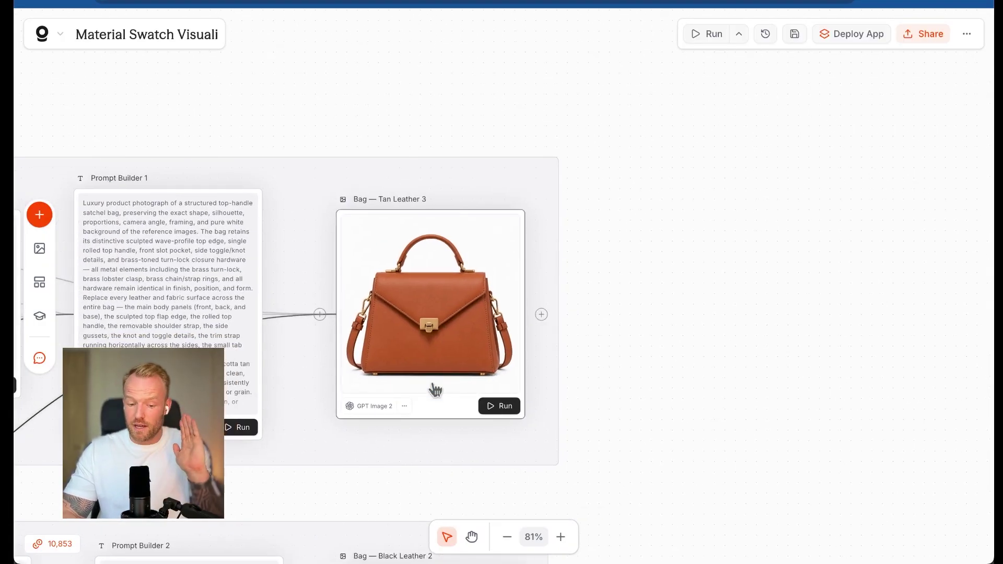
pyautogui.hscroll(-10, 435, 389)
pyautogui.scroll(-4, 435, 389)
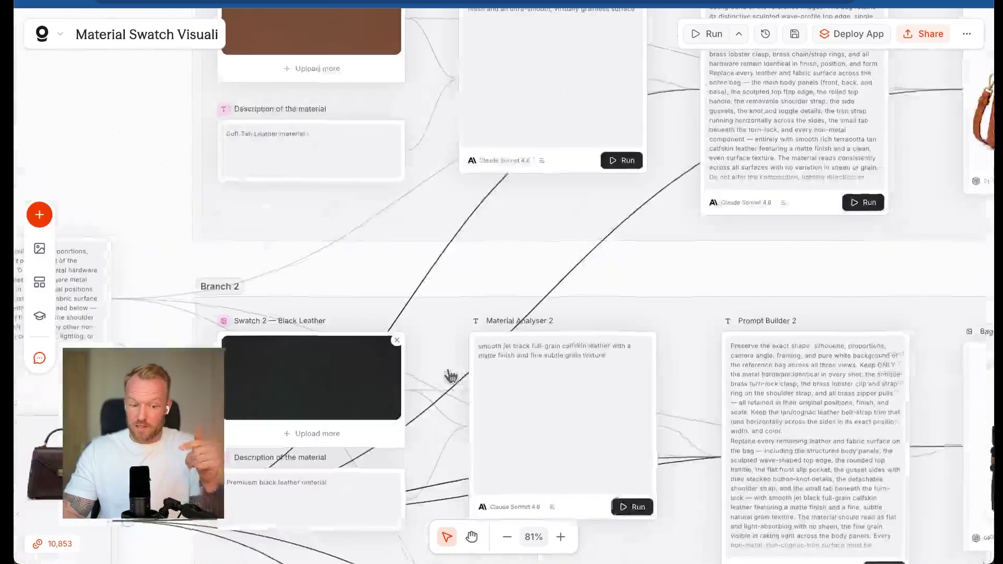
pyautogui.hscroll(-7, 450, 377)
pyautogui.scroll(-2, 450, 376)
pyautogui.hscroll(-5, 348, 383)
pyautogui.scroll(-3, 348, 383)
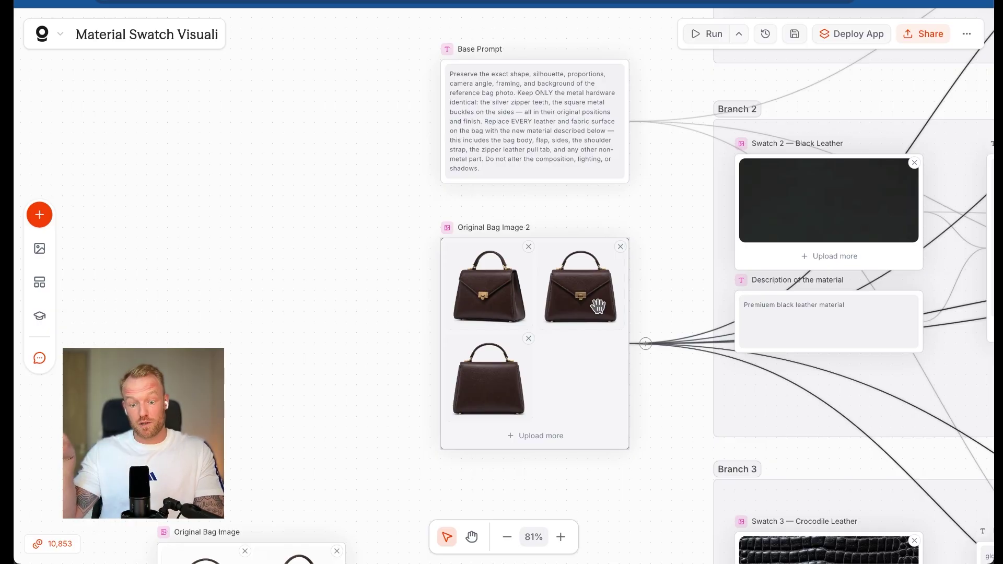
pyautogui.scroll(5, 492, 354)
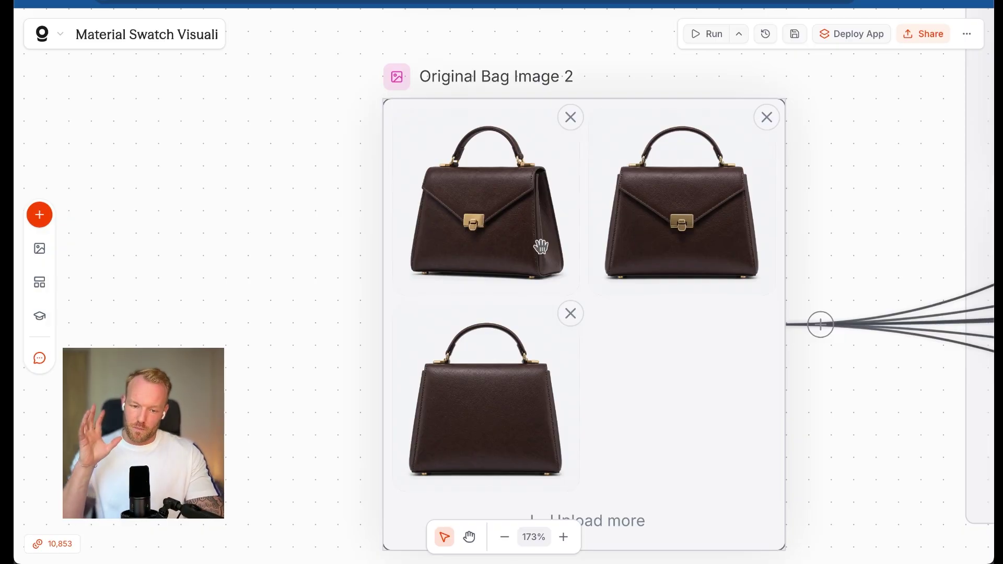
pyautogui.scroll(-4, 541, 247)
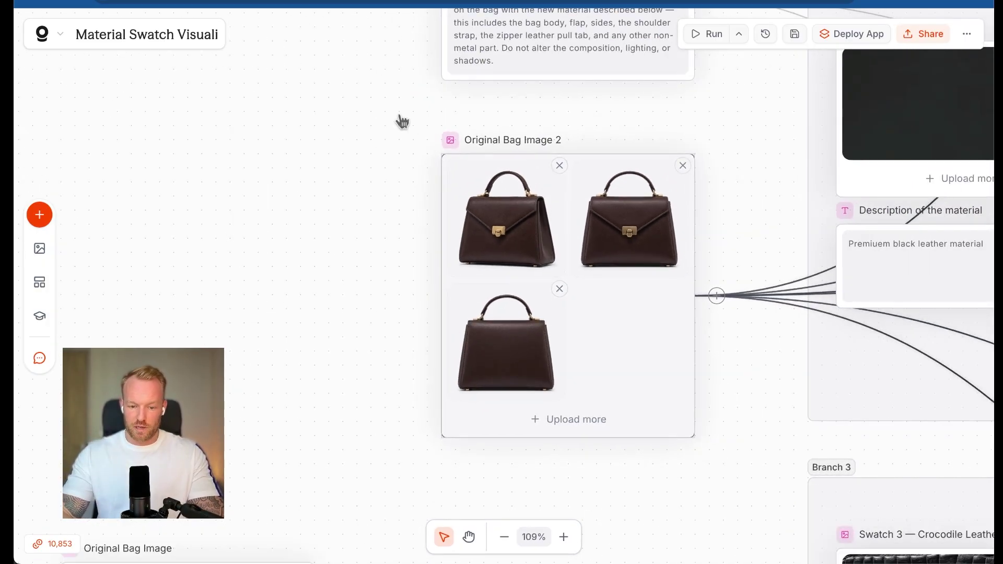
pyautogui.click(739, 452)
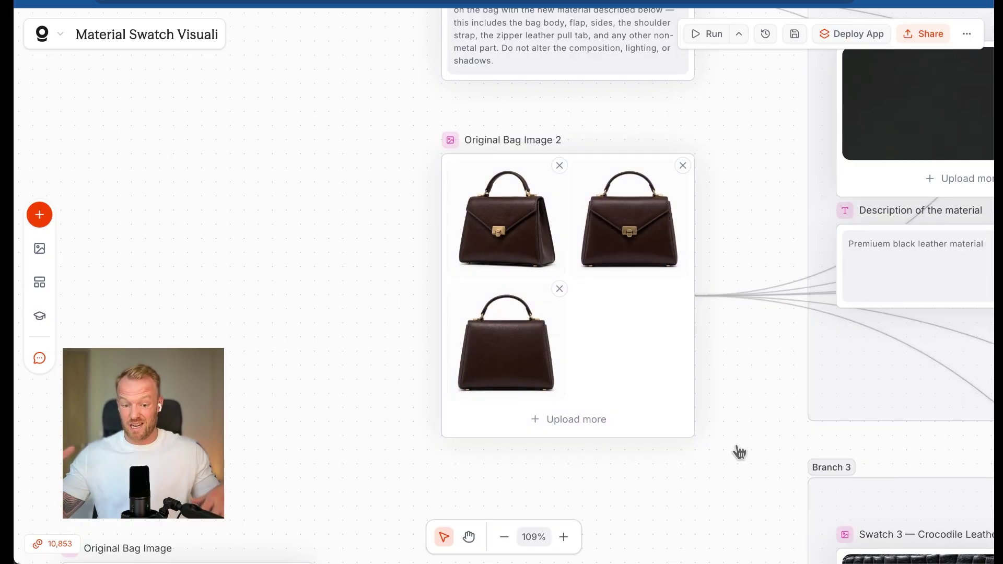
# Review the Bag — Tan Leather 3 inputs and generation settings, and close the node settings
pyautogui.hscroll(15, 740, 452)
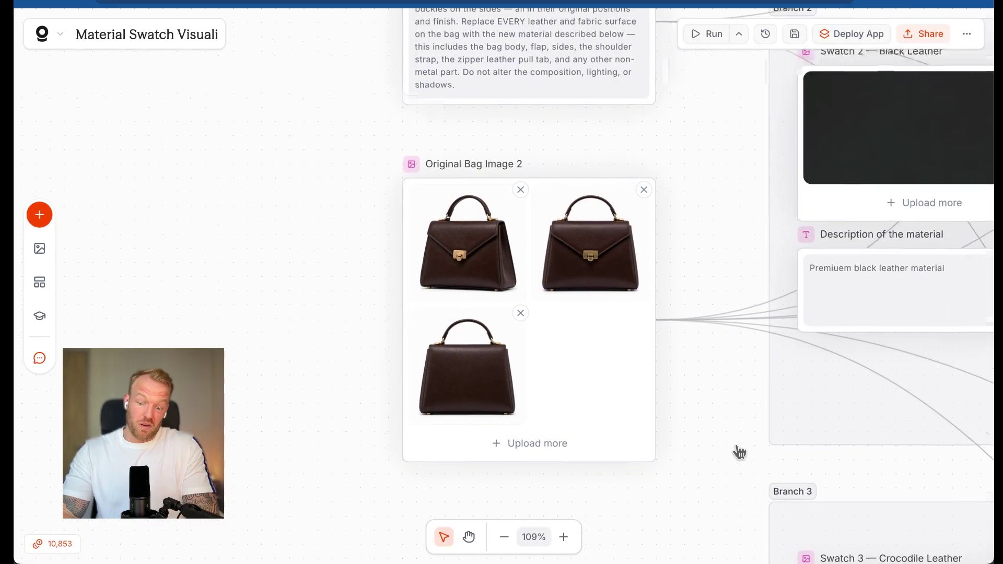
pyautogui.hscroll(5, 770, 280)
pyautogui.scroll(2, 770, 280)
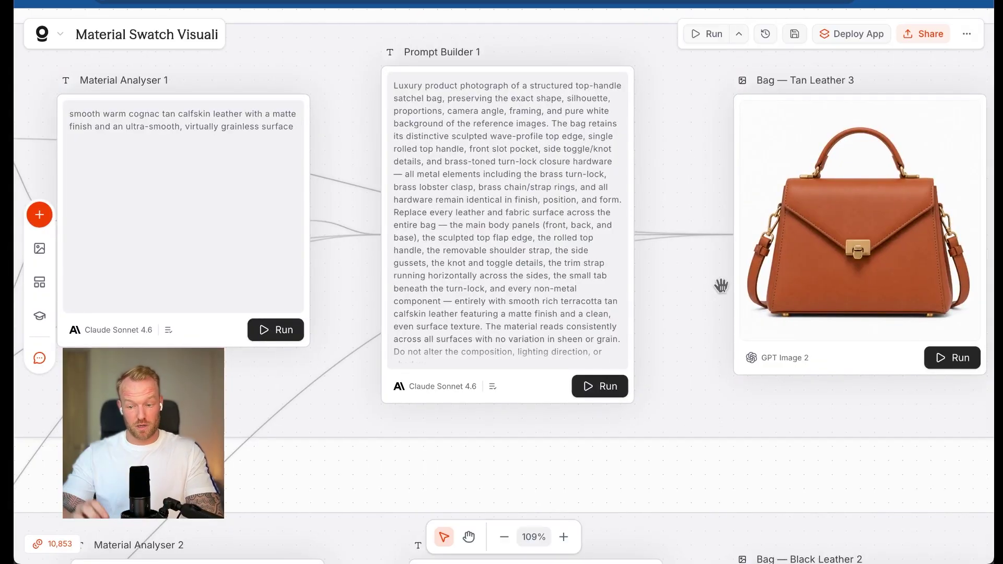
pyautogui.hscroll(3, 716, 313)
pyautogui.scroll(1, 716, 312)
pyautogui.click(838, 381)
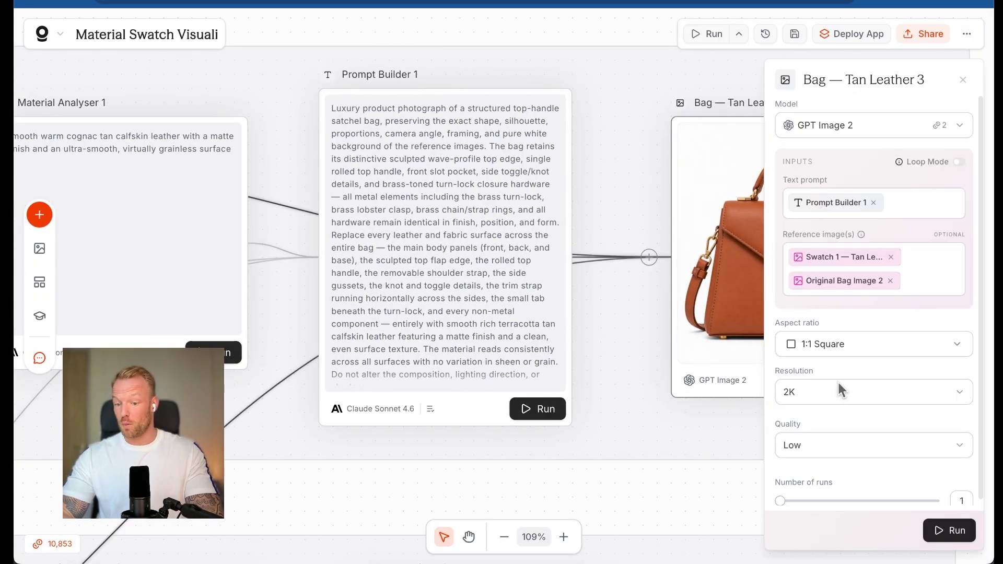
pyautogui.scroll(-1, 683, 390)
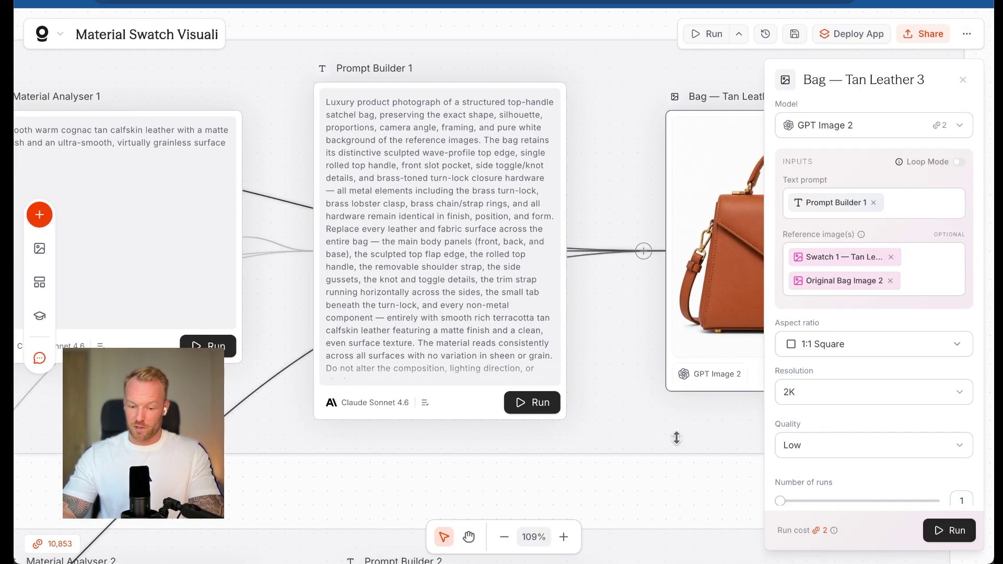
pyautogui.click(963, 80)
# Examine the angled, front and back bag photos in Original Bag Image 2 up close
pyautogui.scroll(-3, 711, 404)
pyautogui.hscroll(-15, 711, 404)
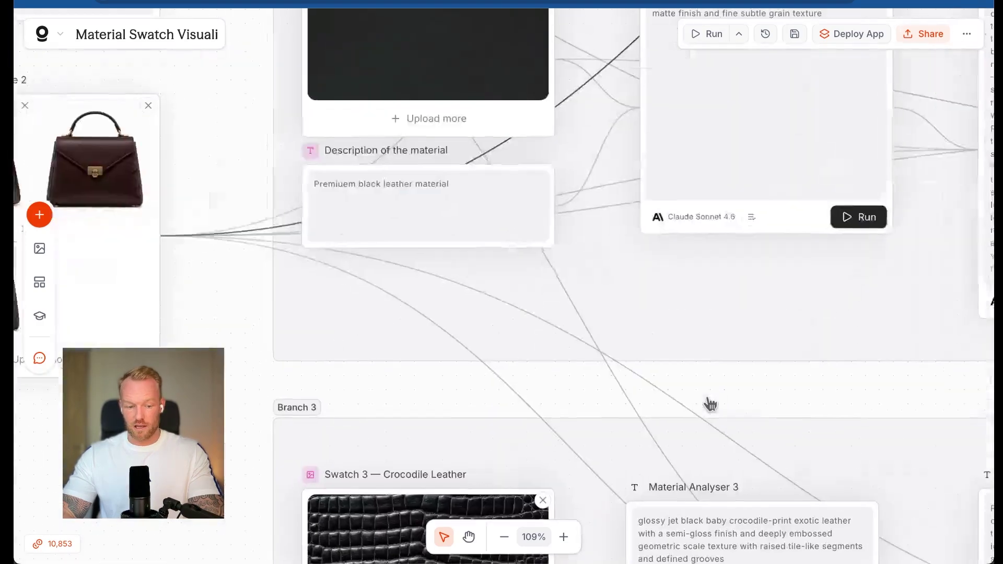
pyautogui.hscroll(-3, 355, 292)
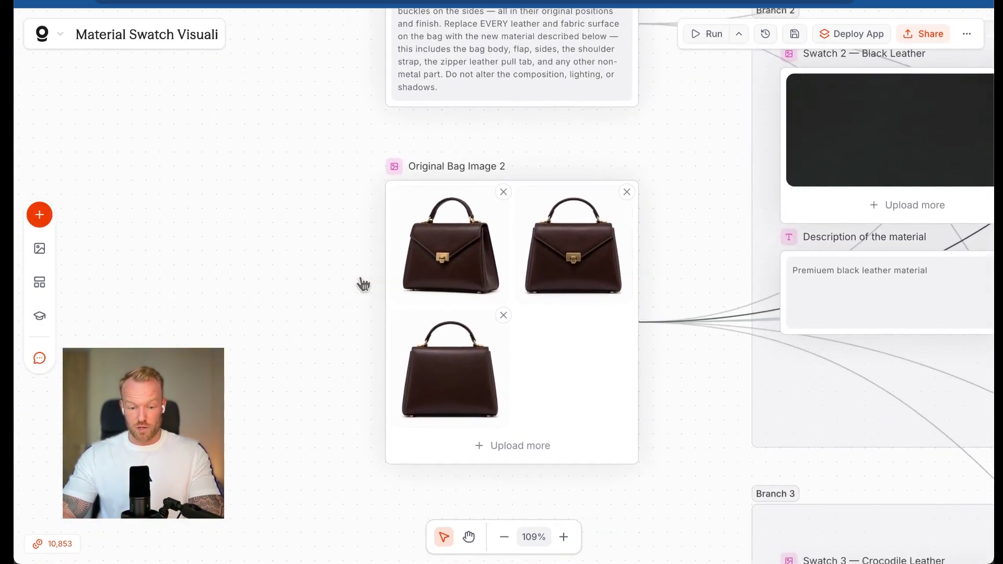
pyautogui.scroll(5, 363, 284)
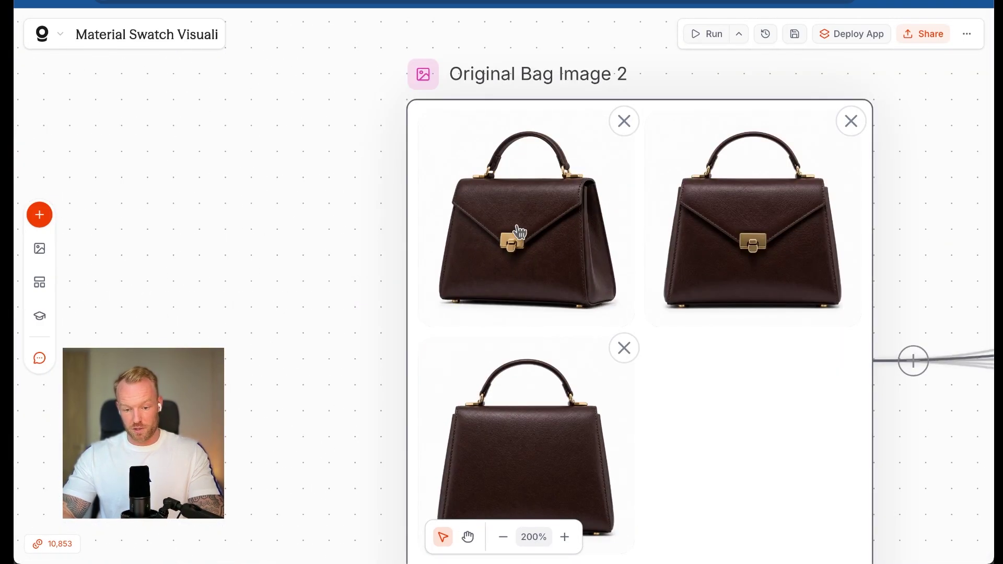
pyautogui.scroll(-2, 544, 481)
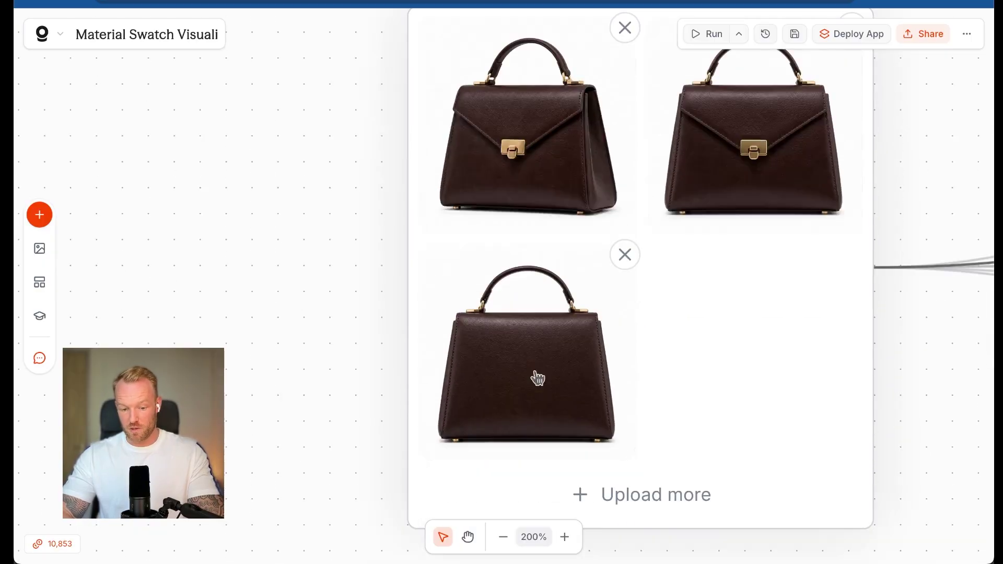
pyautogui.scroll(-6, 523, 385)
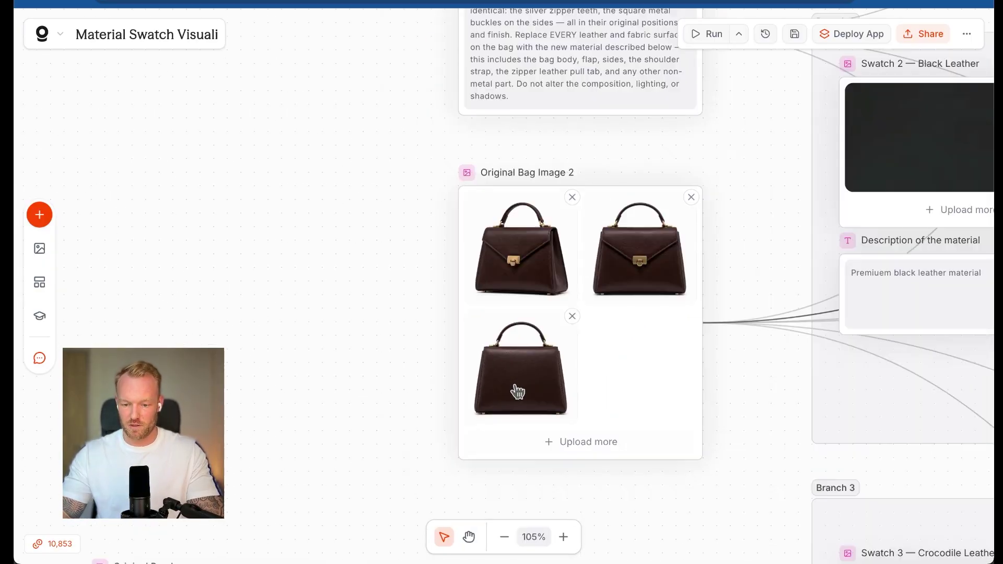
# Turn on Loop Mode for Bag — Tan Leather 3 and enable looping for the Original Bag Image 2 reference
pyautogui.scroll(10, 744, 270)
pyautogui.scroll(1, 743, 279)
pyautogui.hscroll(3, 743, 278)
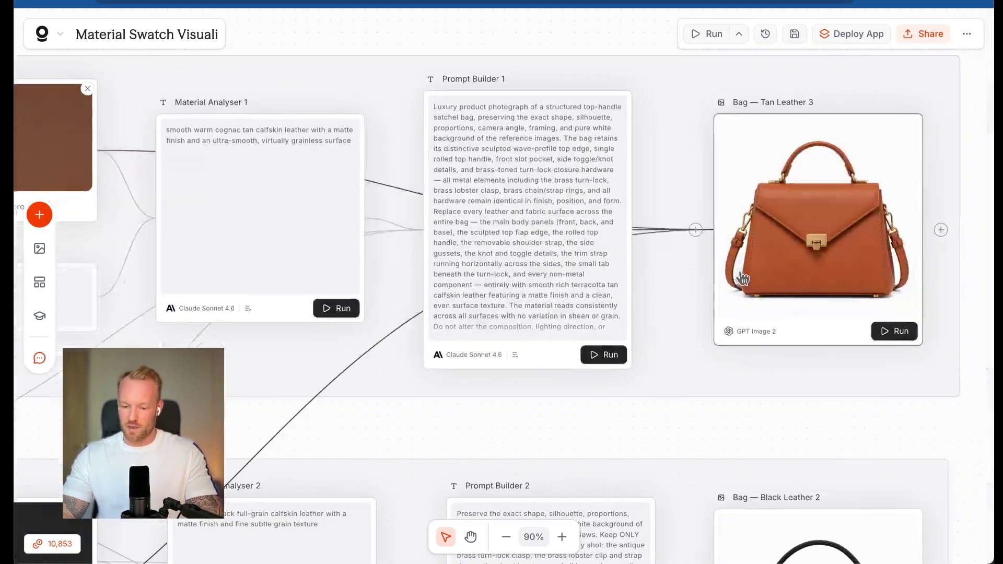
pyautogui.click(833, 334)
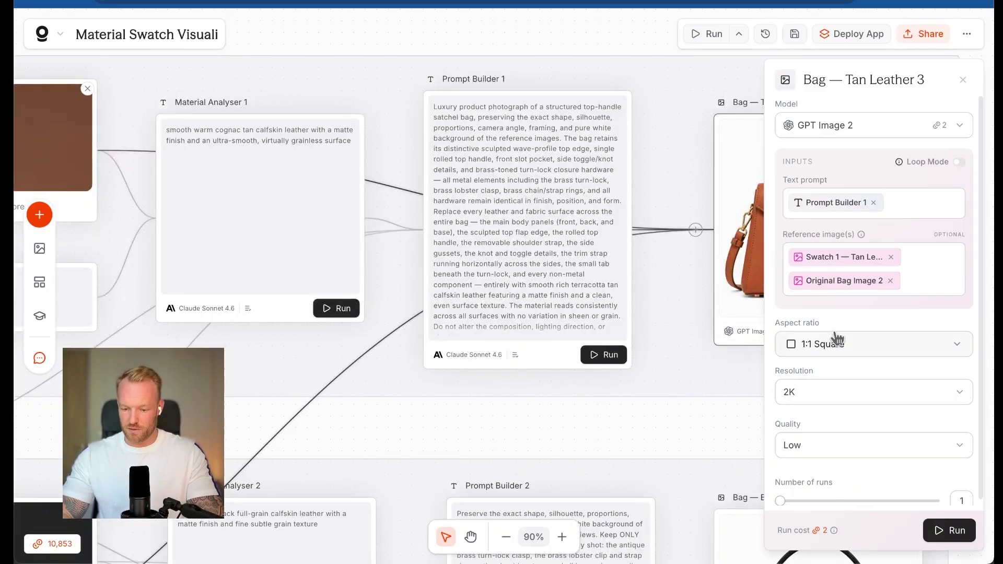
pyautogui.click(960, 161)
pyautogui.hscroll(3, 638, 334)
pyautogui.scroll(-2, 638, 334)
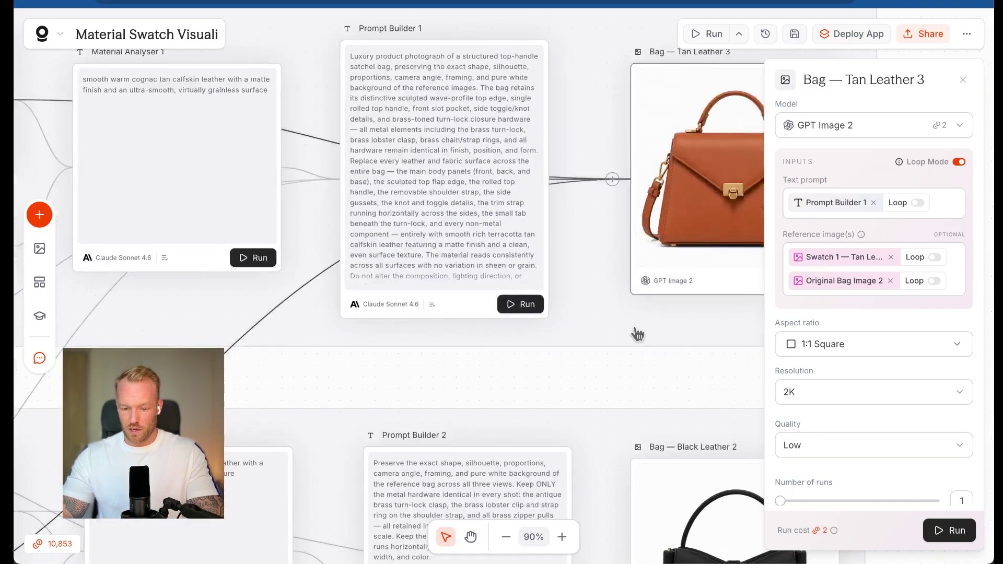
pyautogui.scroll(-5, 638, 334)
pyautogui.hscroll(-4, 636, 331)
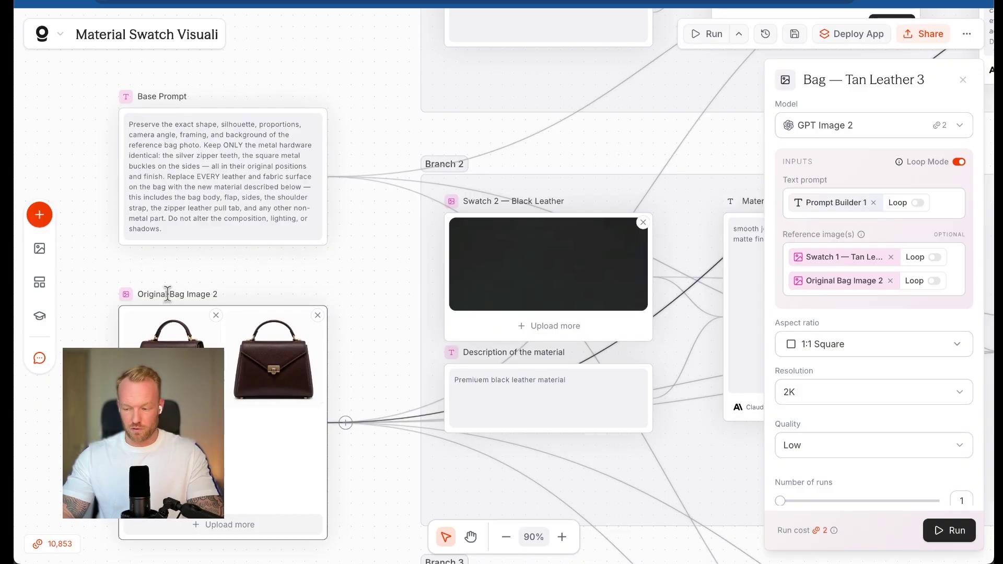
pyautogui.scroll(-2, 168, 294)
pyautogui.hscroll(-3, 168, 294)
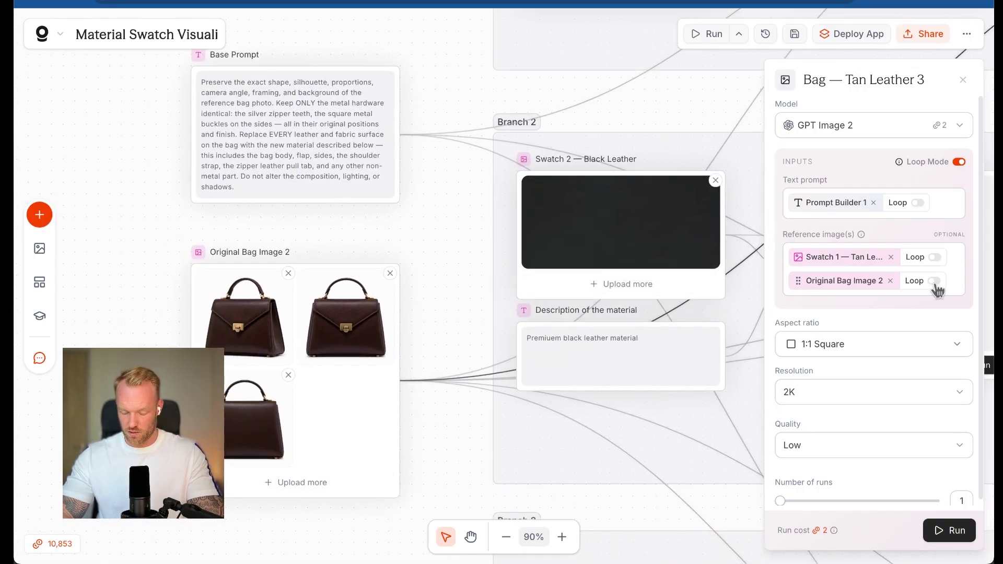
pyautogui.moveTo(798, 530)
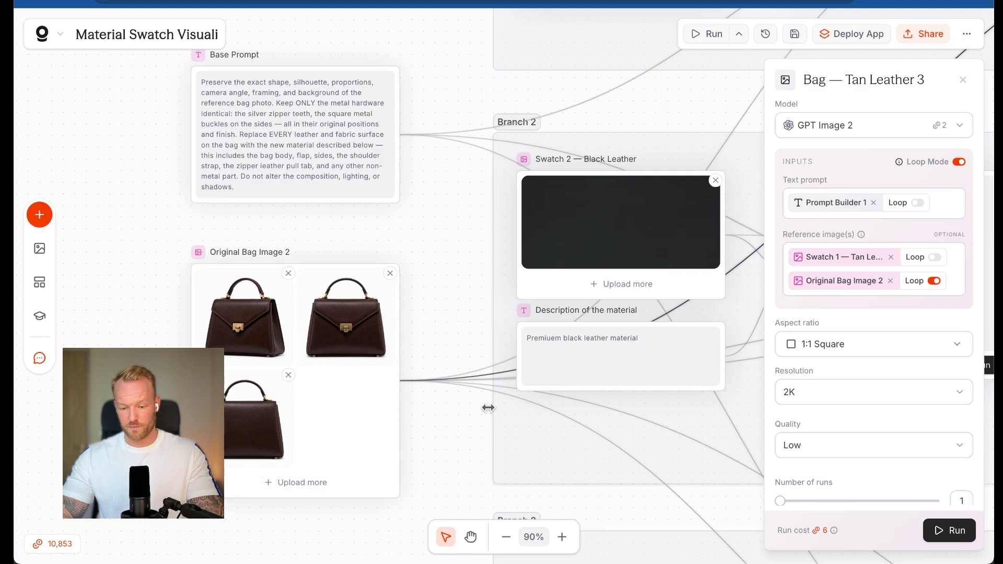
# Review the Bag — Tan Leather 3 output, the Prompt Builder 1 text and the Original Bag Image 2 photos feeding the loop
pyautogui.scroll(5, 489, 407)
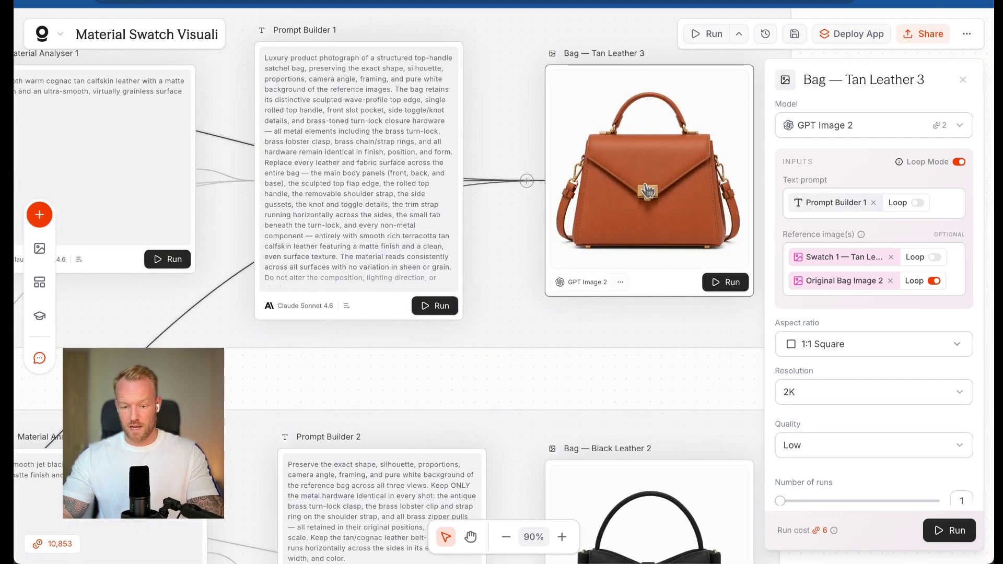
pyautogui.scroll(-1, 623, 380)
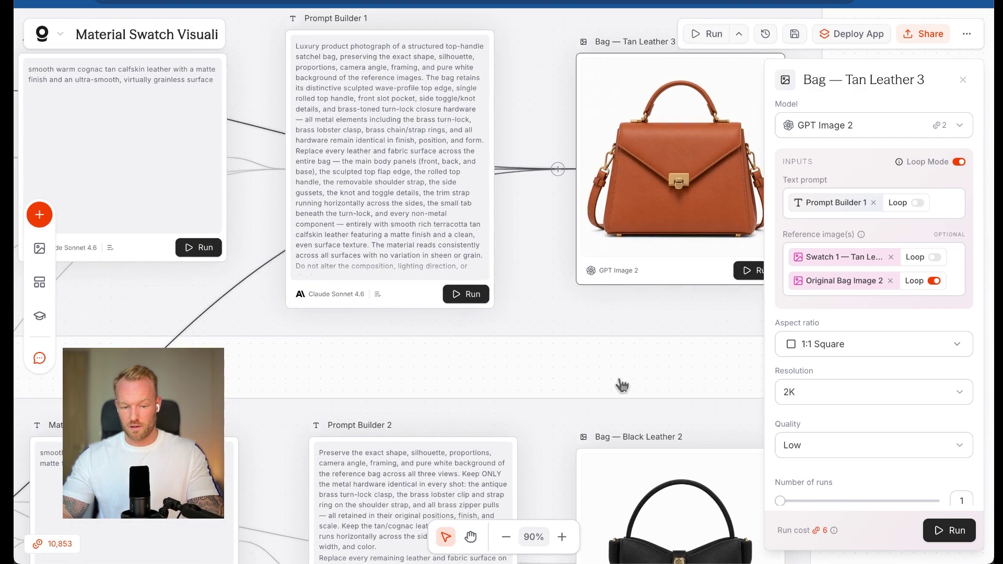
pyautogui.tripleClick(443, 184)
pyautogui.hscroll(-10, 478, 366)
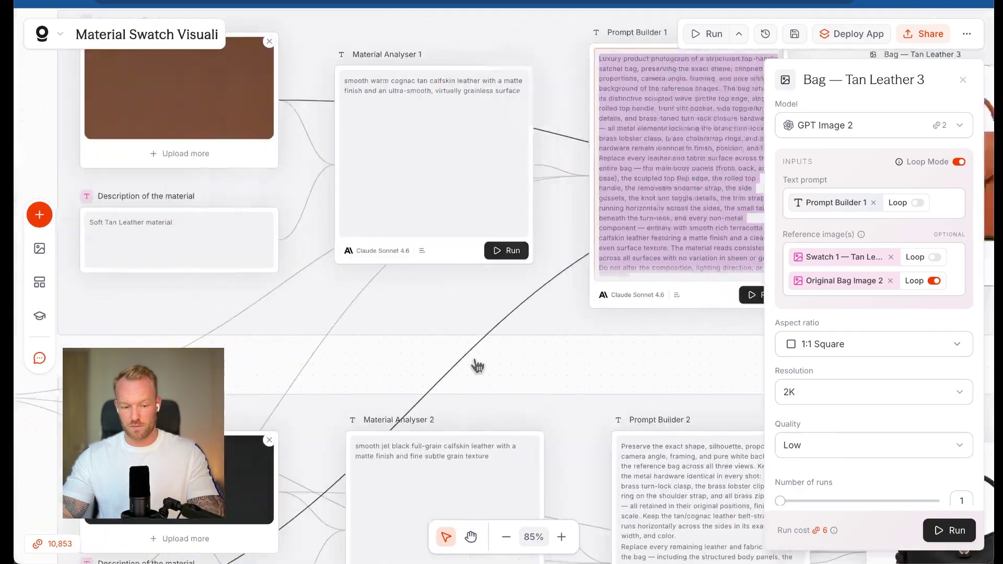
pyautogui.scroll(-8, 449, 405)
pyautogui.hscroll(-7, 448, 405)
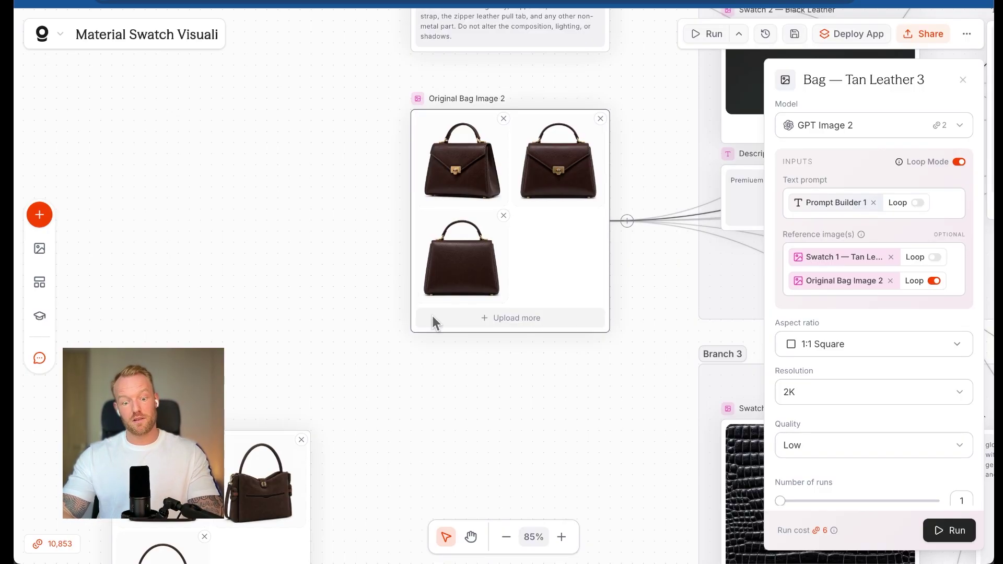
# Close the node settings and run Bag — Tan Leather 3 with the image loop enabled
pyautogui.hscroll(15, 493, 361)
pyautogui.scroll(2, 493, 360)
pyautogui.scroll(-5, 517, 386)
pyautogui.scroll(3, 518, 386)
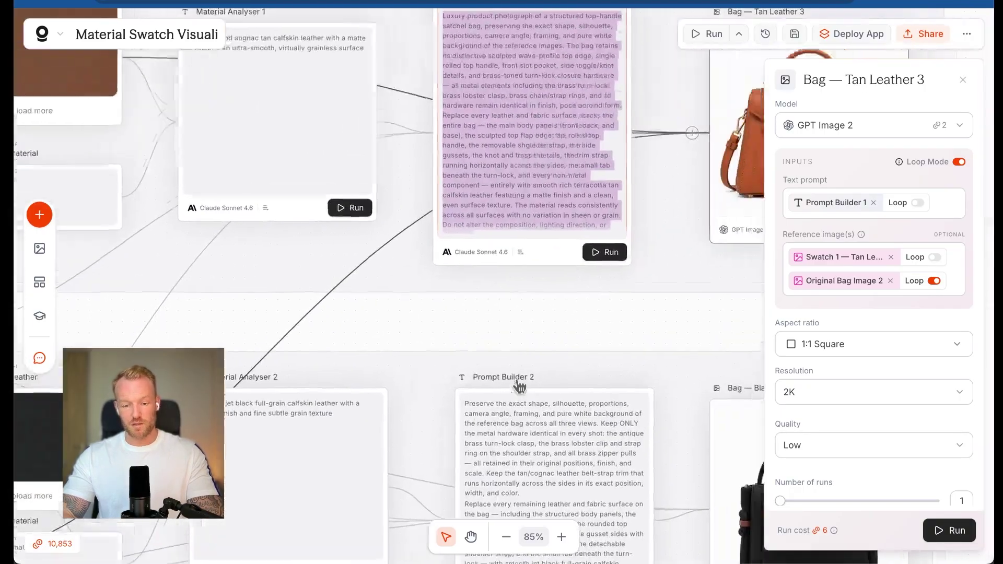
pyautogui.click(640, 374)
pyautogui.click(719, 312)
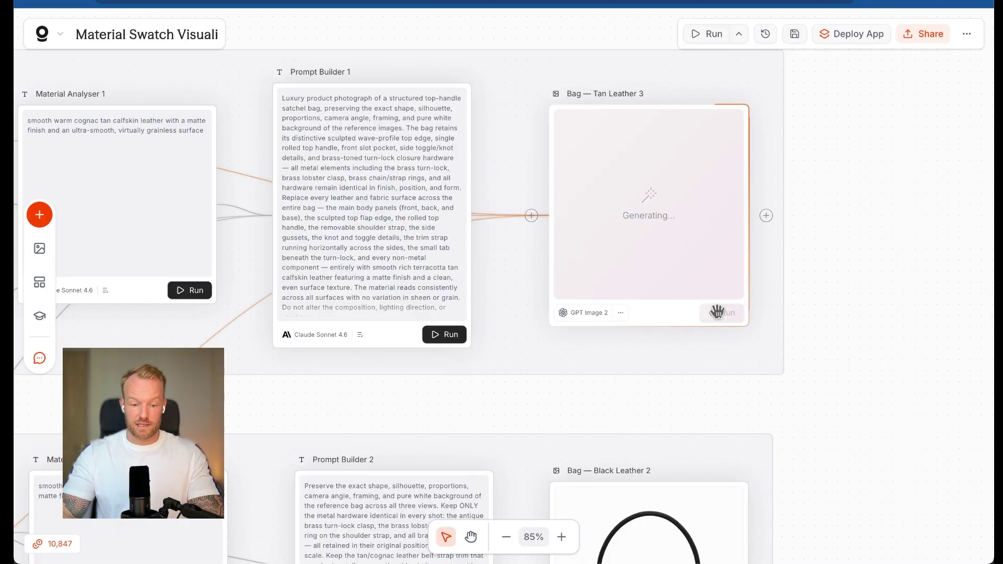
# Look over Branch 2 and its connections to Original Bag Image 2 while the looped tan leather images generate
pyautogui.scroll(-6, 652, 422)
pyautogui.hscroll(-9, 652, 422)
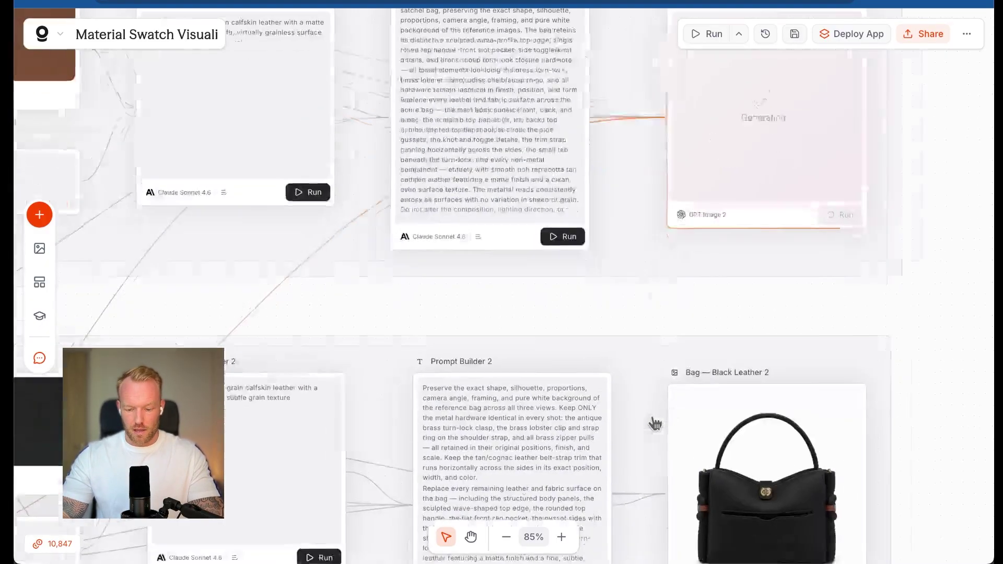
pyautogui.scroll(-2, 300, 355)
pyautogui.hscroll(-5, 301, 355)
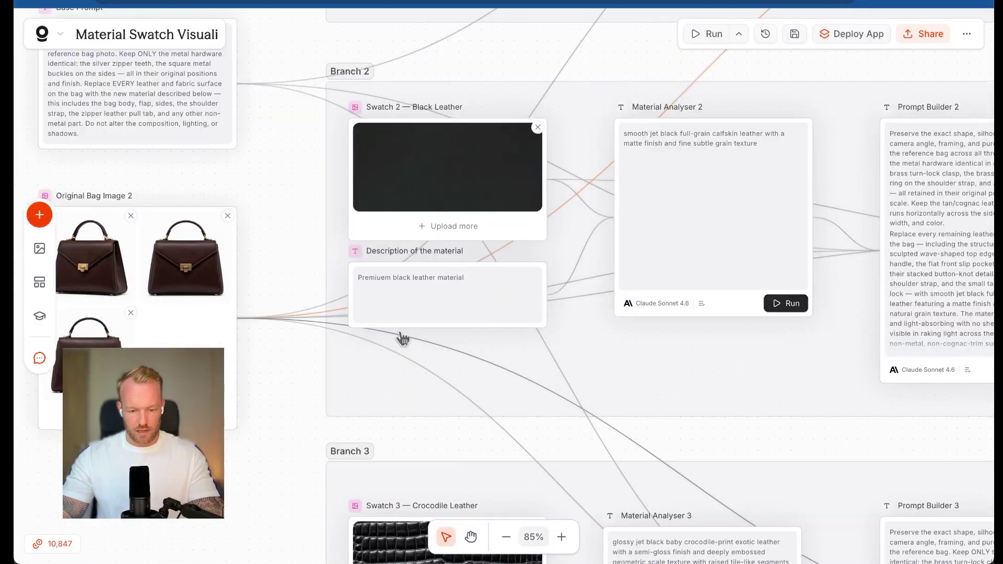
pyautogui.hscroll(6, 403, 337)
pyautogui.hscroll(3, 403, 339)
pyautogui.hscroll(-10, 403, 336)
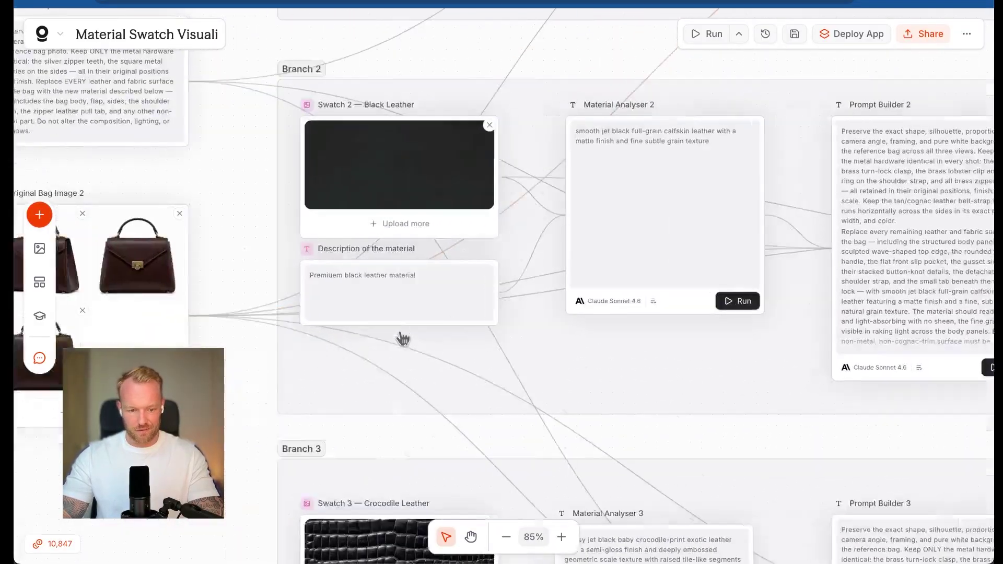
# Check the Material Analyser 2 description in Branch 2 and rerun Prompt Builder 2 for the new bag photos
pyautogui.scroll(2, 404, 337)
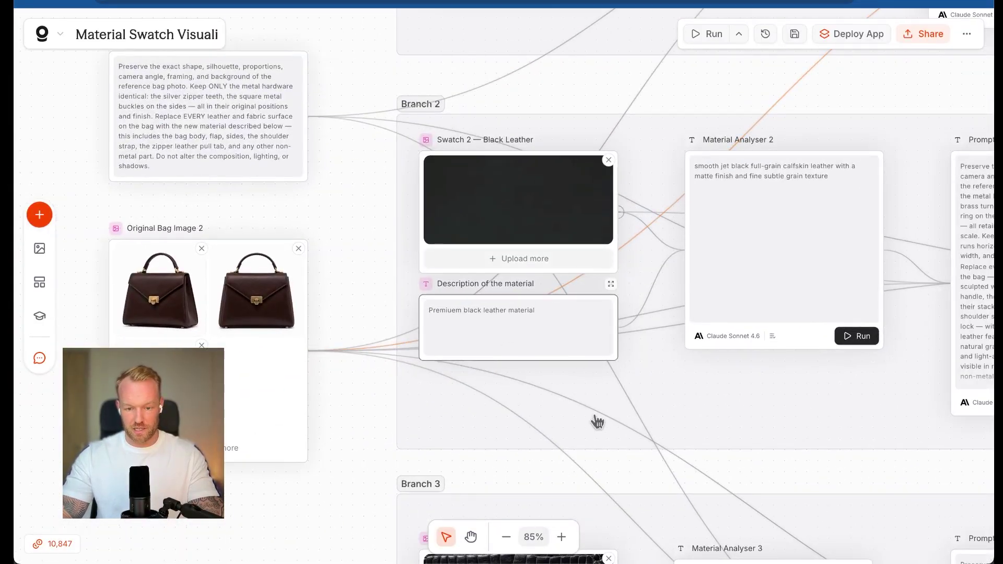
pyautogui.hscroll(5, 589, 446)
pyautogui.scroll(-1, 589, 446)
pyautogui.hscroll(2, 592, 447)
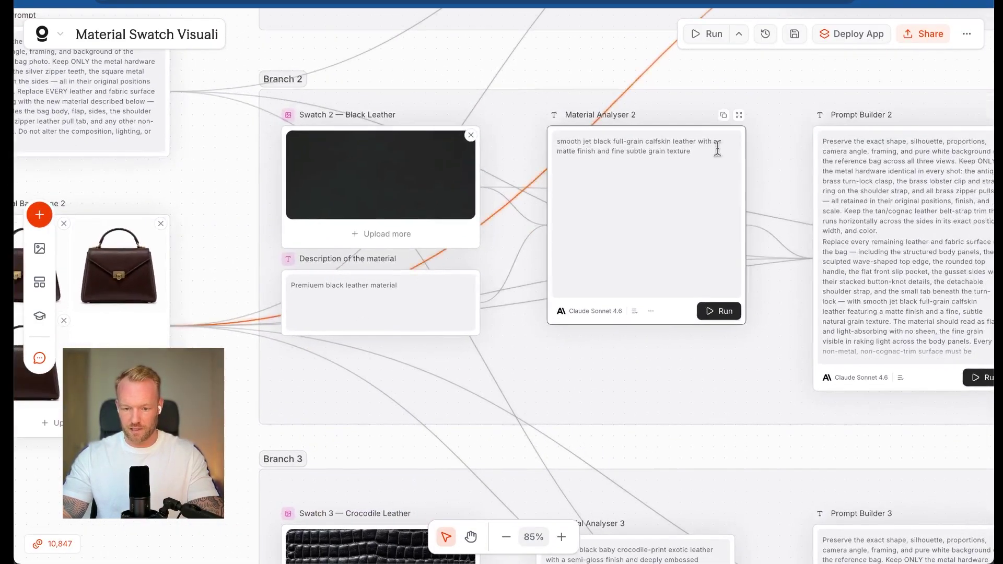
pyautogui.tripleClick(618, 147)
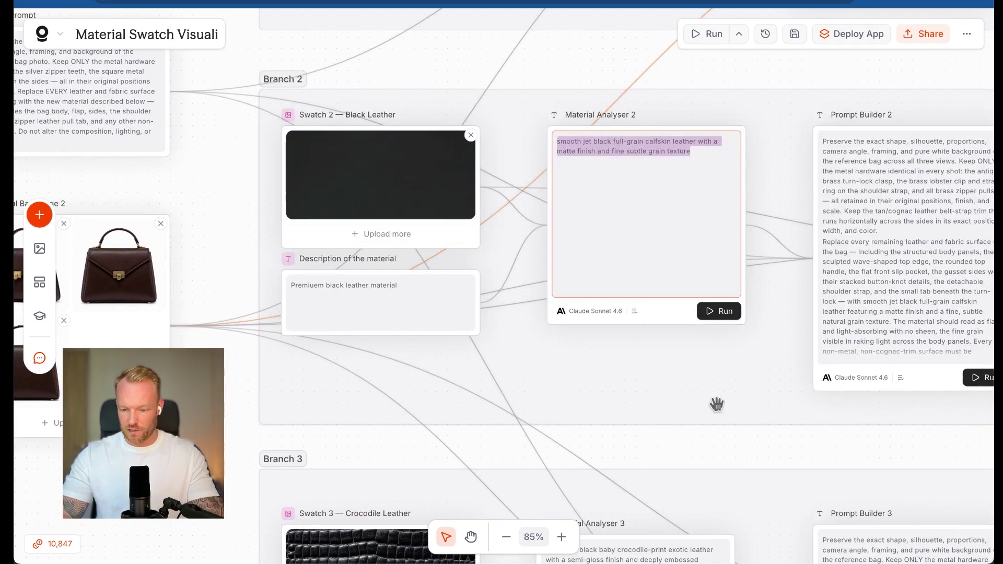
pyautogui.hscroll(3, 719, 403)
pyautogui.click(918, 391)
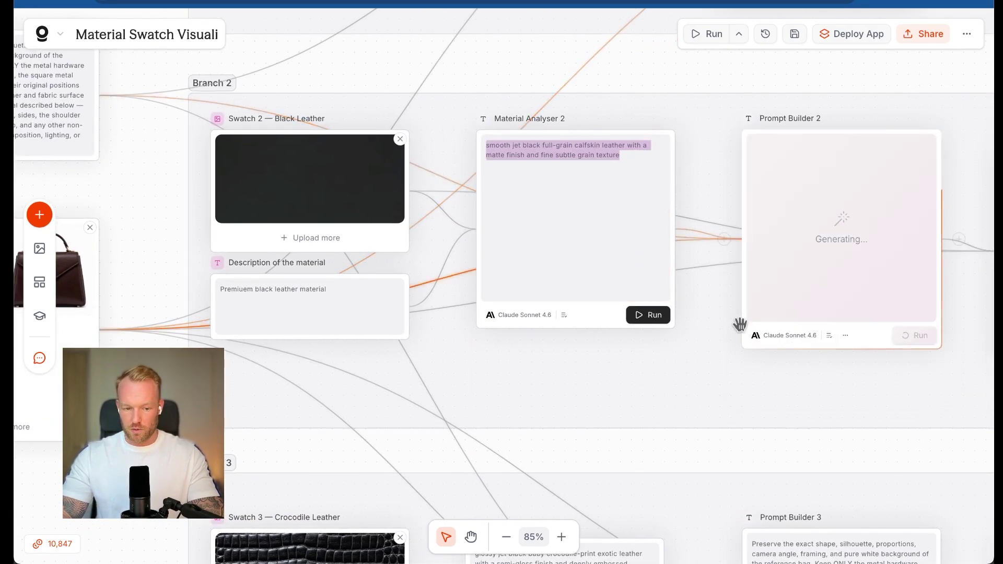
# Rerun Prompt Builder 3 in Branch 3 to rewrite the crocodile leather prompt for the new bag
pyautogui.scroll(-3, 742, 329)
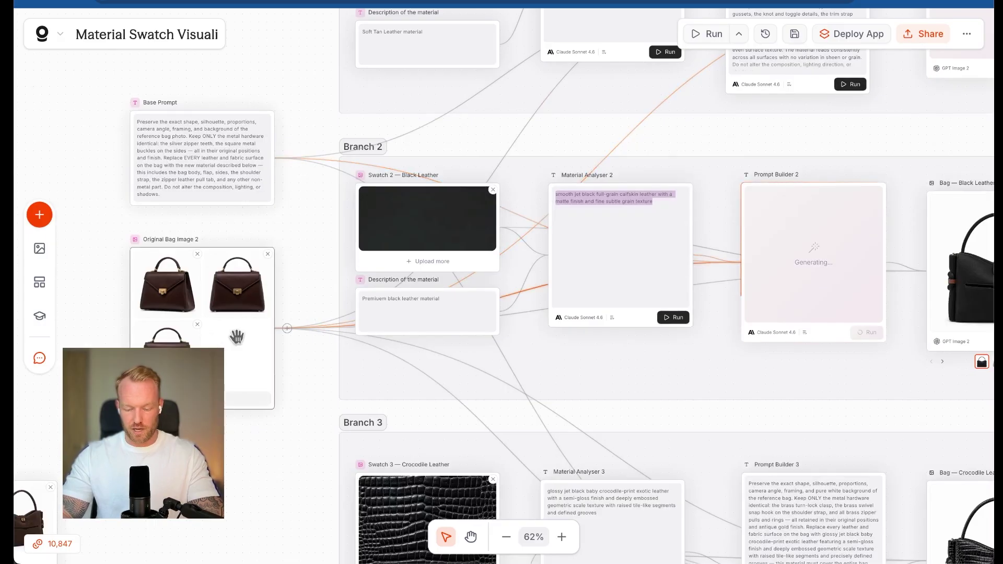
pyautogui.scroll(-5, 574, 439)
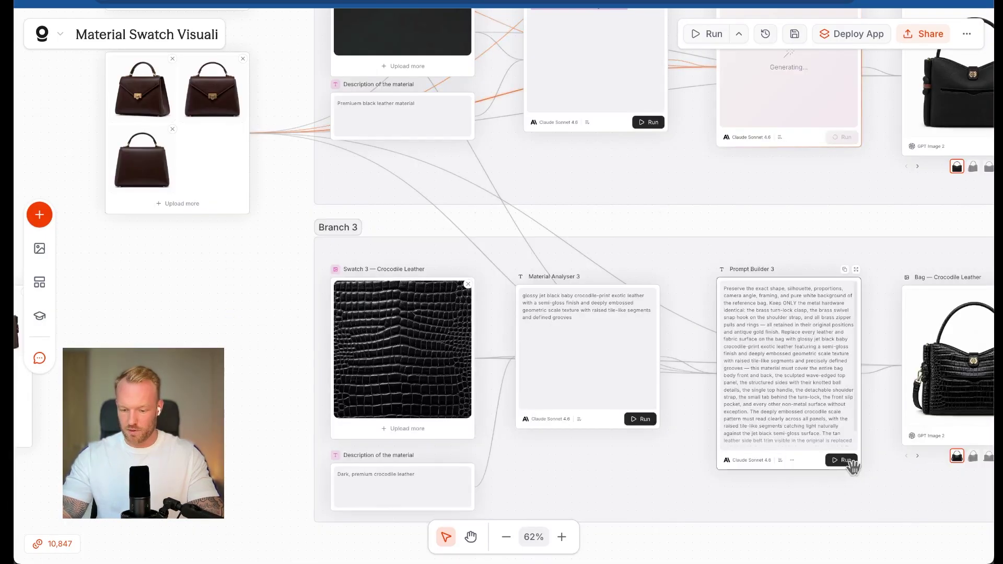
pyautogui.click(849, 463)
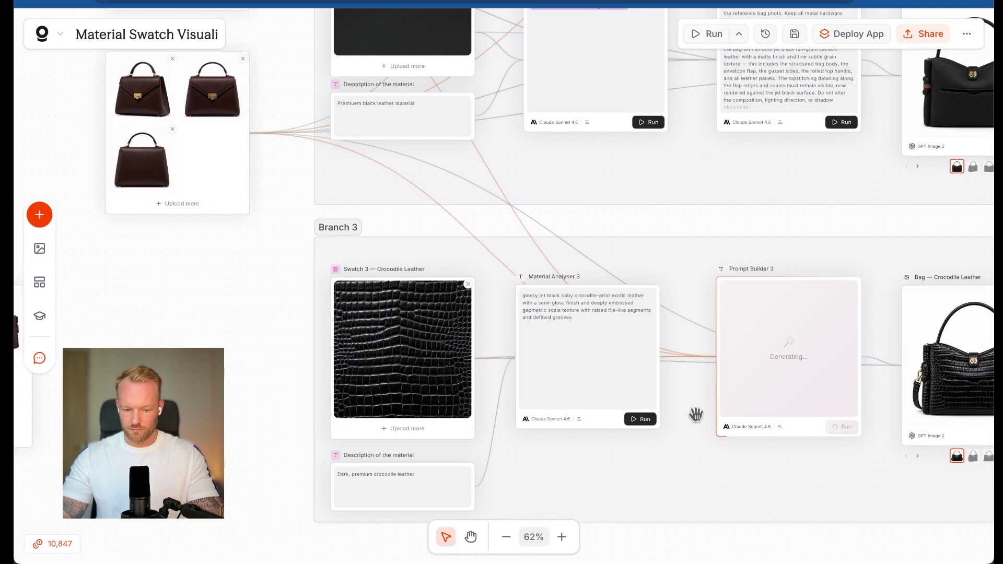
# Compare the existing Bag — Crocodile Leather image with the Swatch 3 crocodile texture while the prompt generates
pyautogui.hscroll(3, 697, 421)
pyautogui.scroll(10, 697, 421)
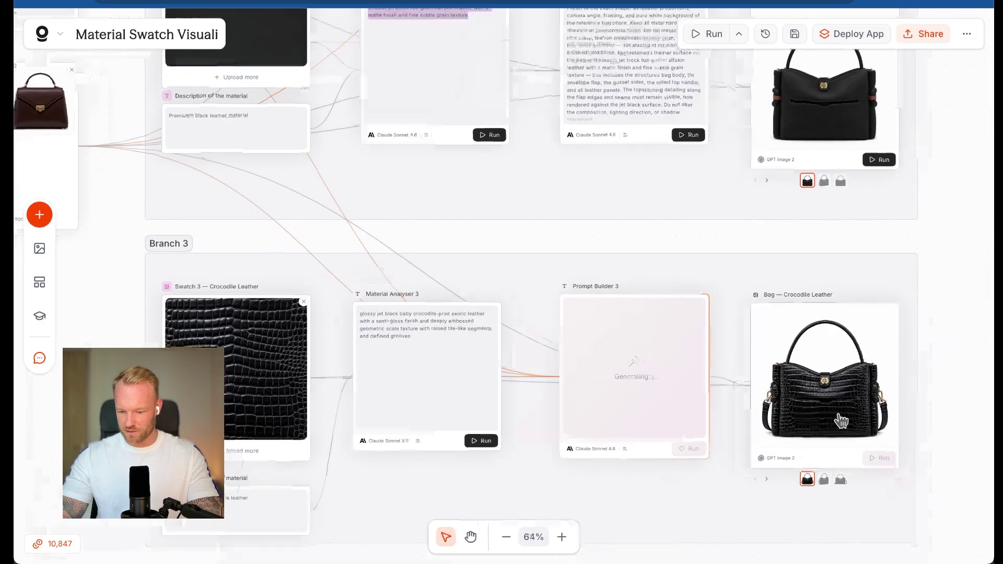
pyautogui.hscroll(5, 841, 420)
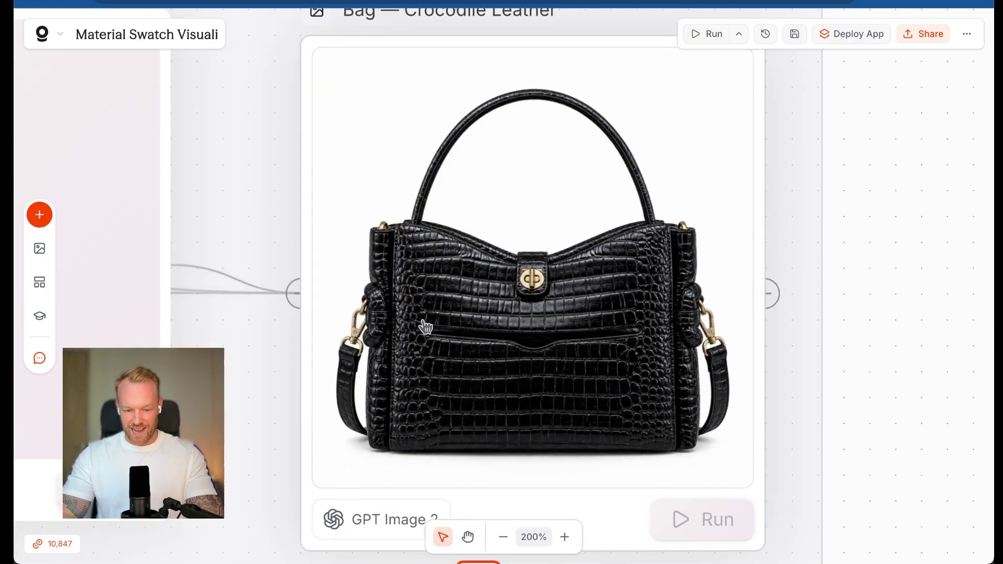
pyautogui.hscroll(-10, 426, 327)
pyautogui.hscroll(5, 426, 326)
pyautogui.hscroll(-10, 426, 327)
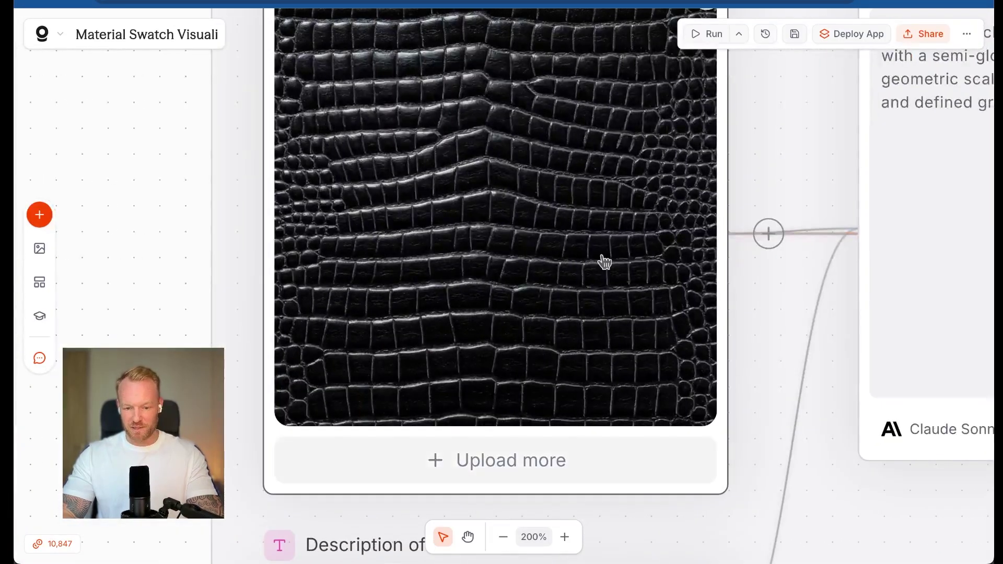
pyautogui.scroll(2, 600, 261)
pyautogui.hscroll(10, 600, 261)
pyautogui.scroll(3, 600, 262)
pyautogui.hscroll(15, 605, 262)
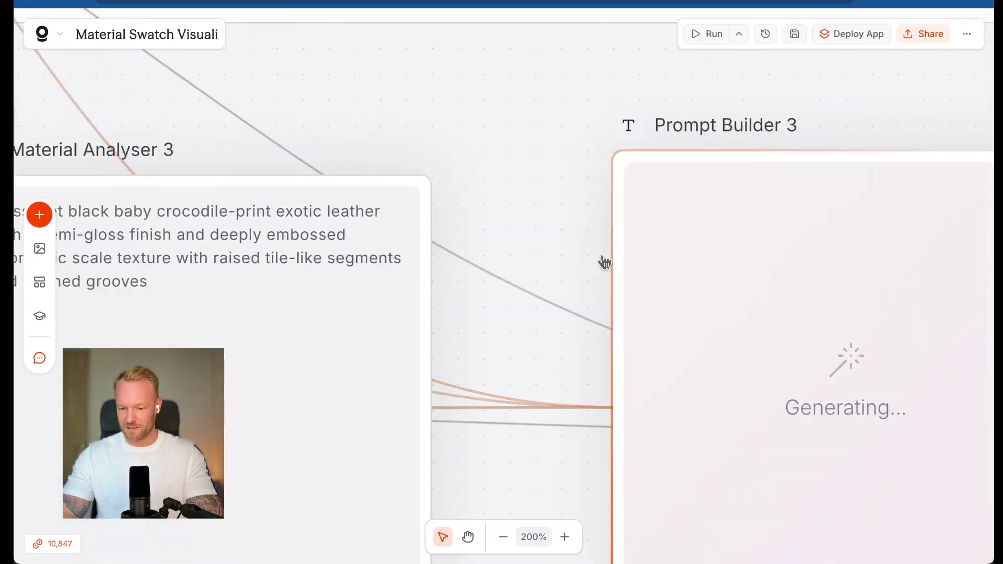
pyautogui.scroll(-3, 604, 264)
pyautogui.hscroll(-3, 576, 343)
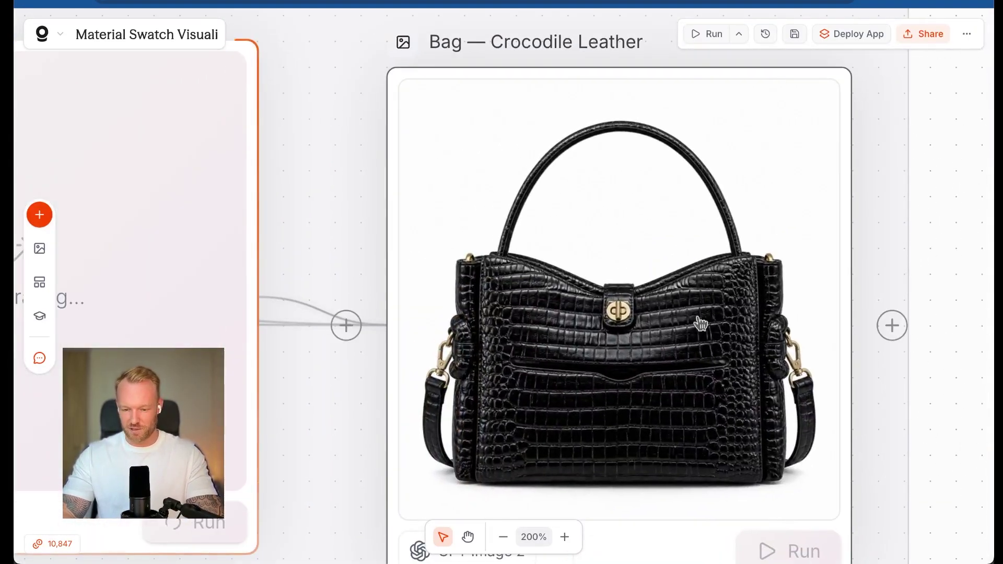
pyautogui.hscroll(-3, 575, 397)
pyautogui.scroll(-2, 574, 397)
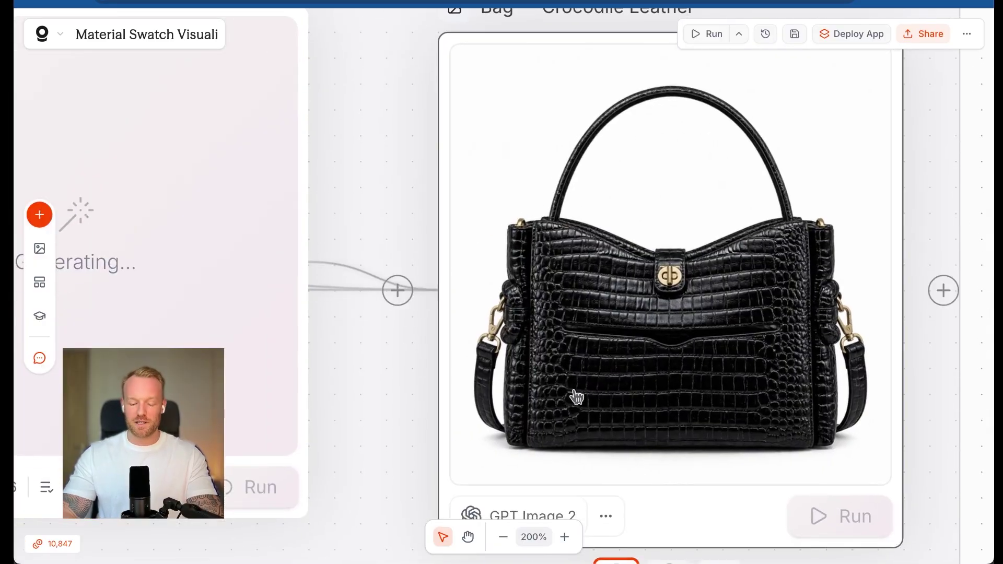
pyautogui.scroll(-10, 576, 398)
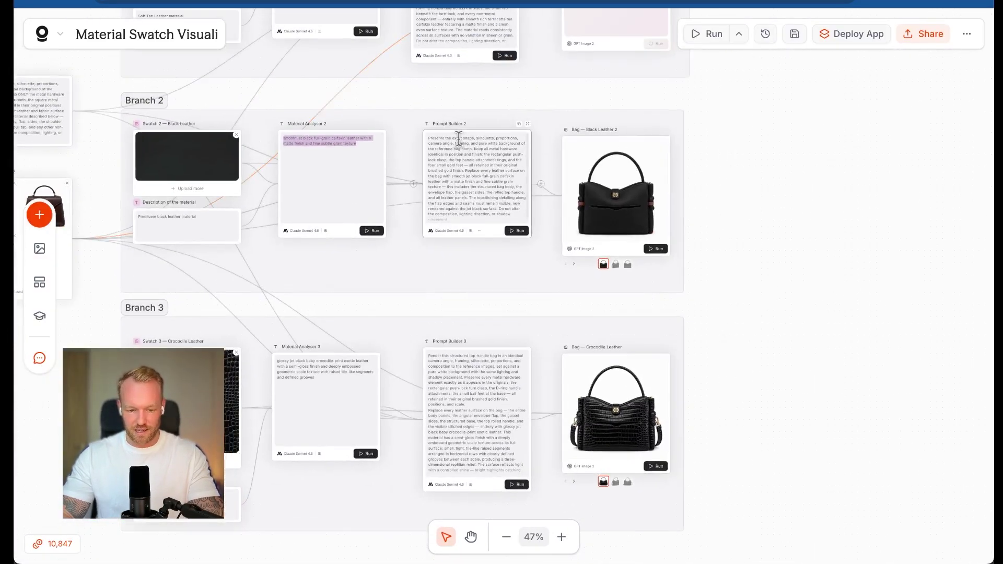
# Enable looping for the Original Bag Image 2 reference in Bag — Black Leather 2, run it and close its settings
pyautogui.scroll(6, 460, 139)
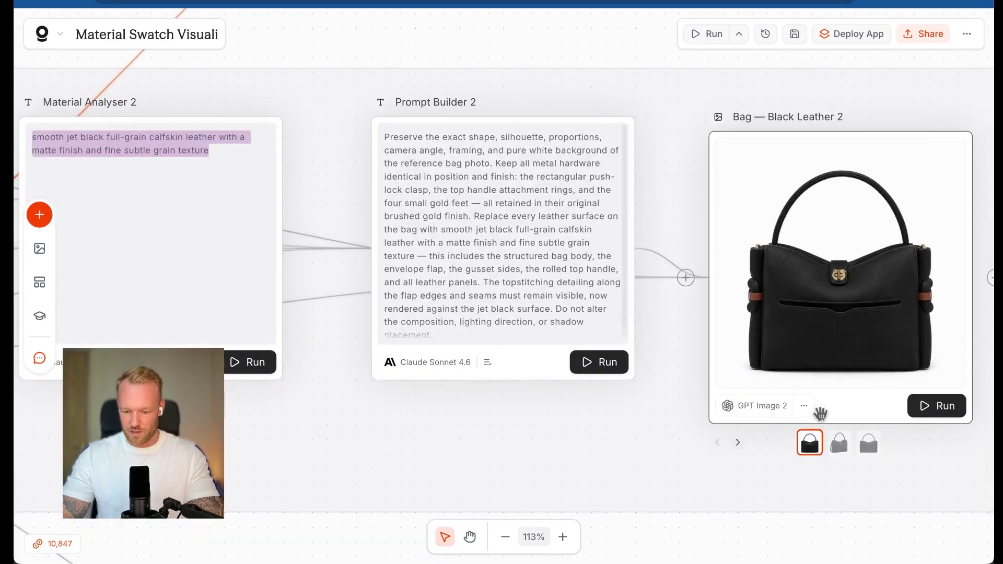
pyautogui.click(864, 409)
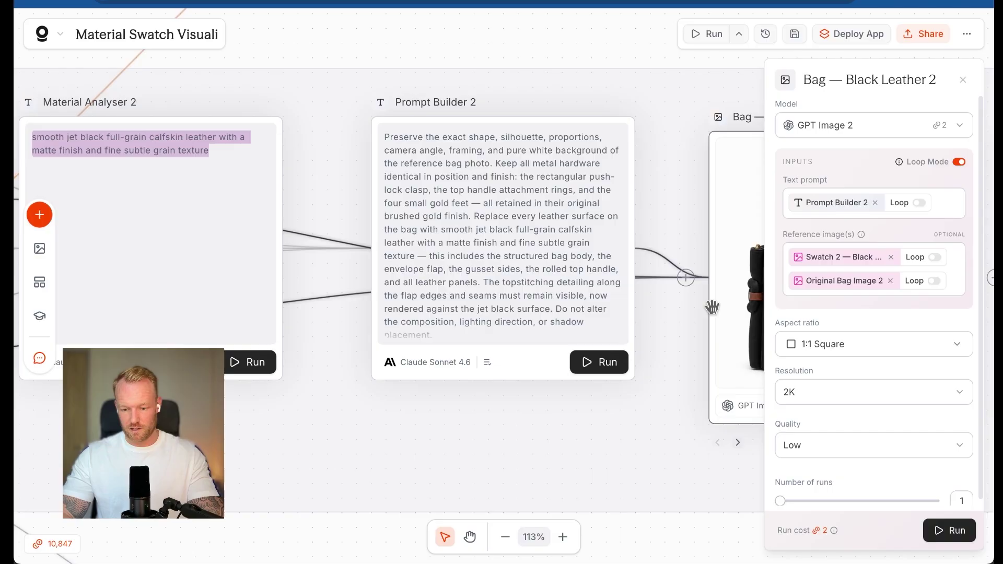
pyautogui.scroll(-7, 712, 307)
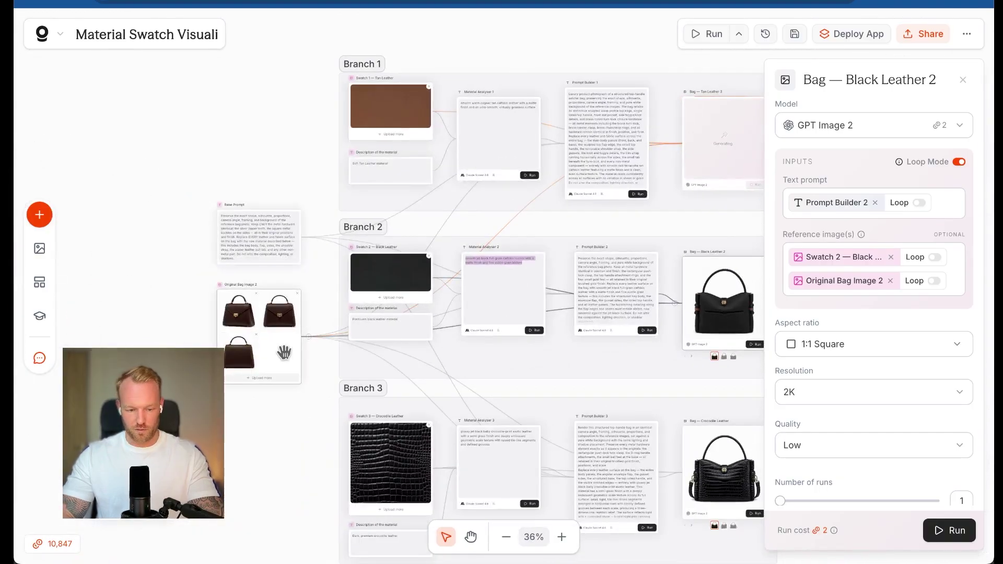
pyautogui.scroll(4, 284, 354)
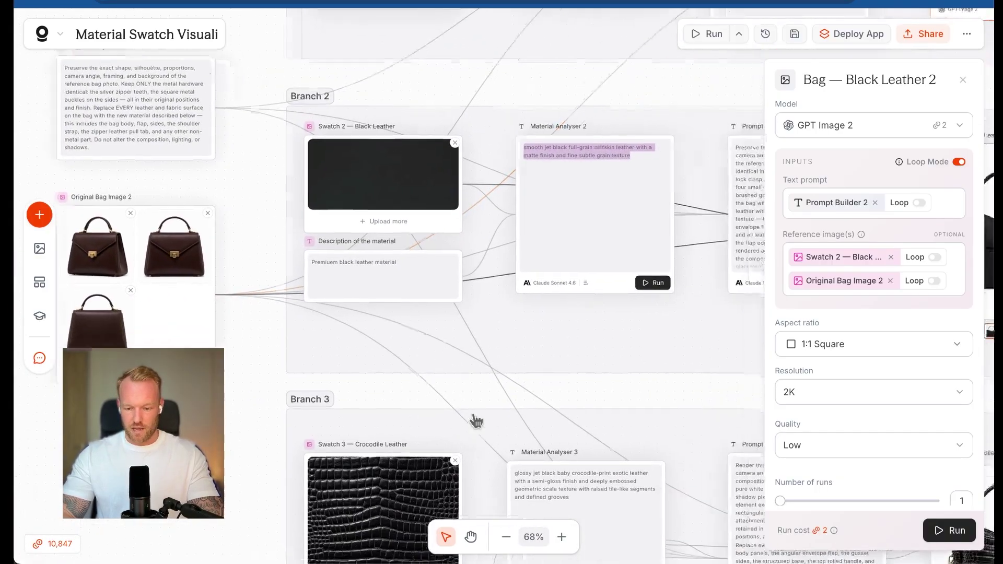
pyautogui.scroll(-2, 475, 421)
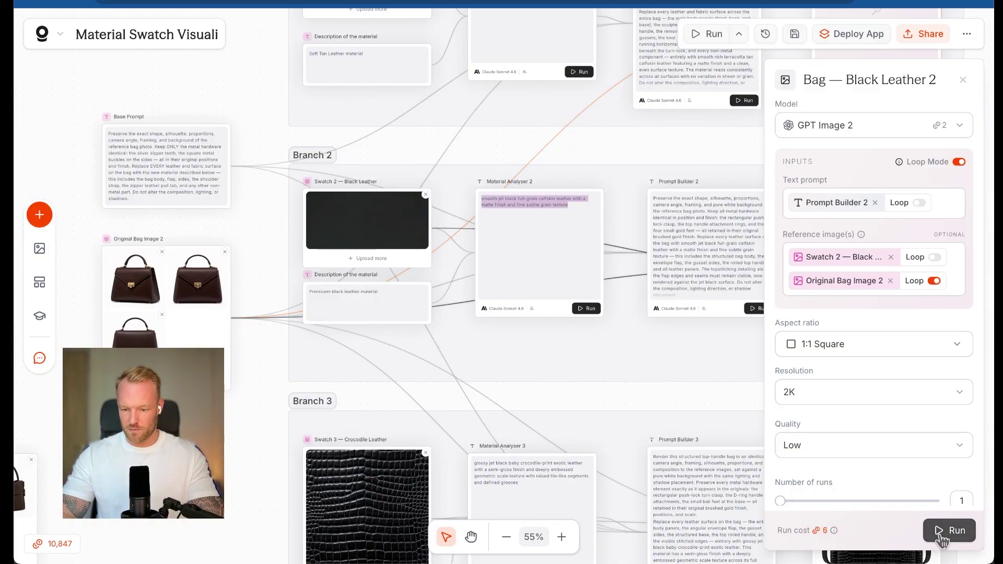
pyautogui.click(941, 533)
pyautogui.click(963, 80)
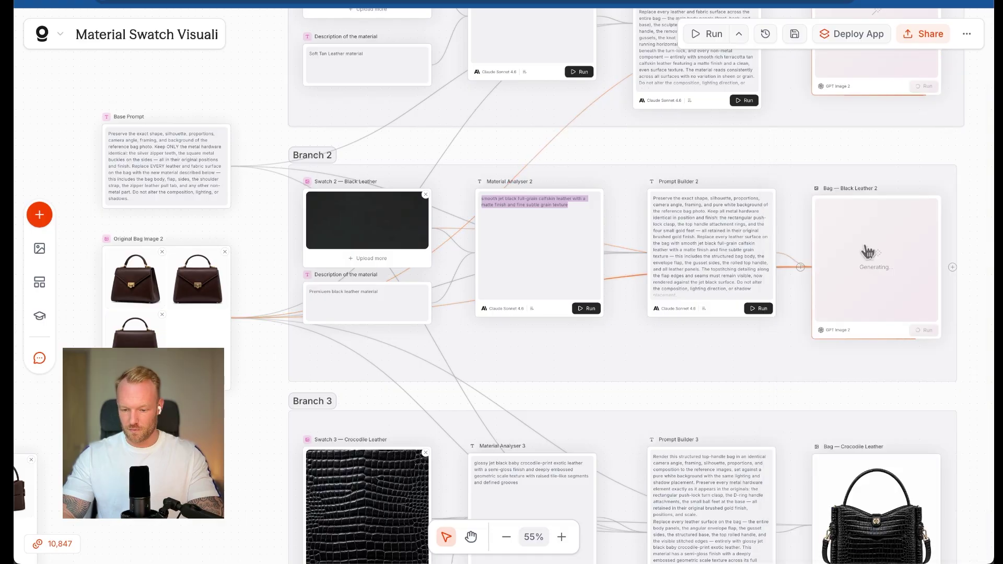
# Open the Bag — Crocodile Leather settings in Branch 3 and enable looping for the Original Bag Image 2 reference
pyautogui.scroll(-5, 868, 252)
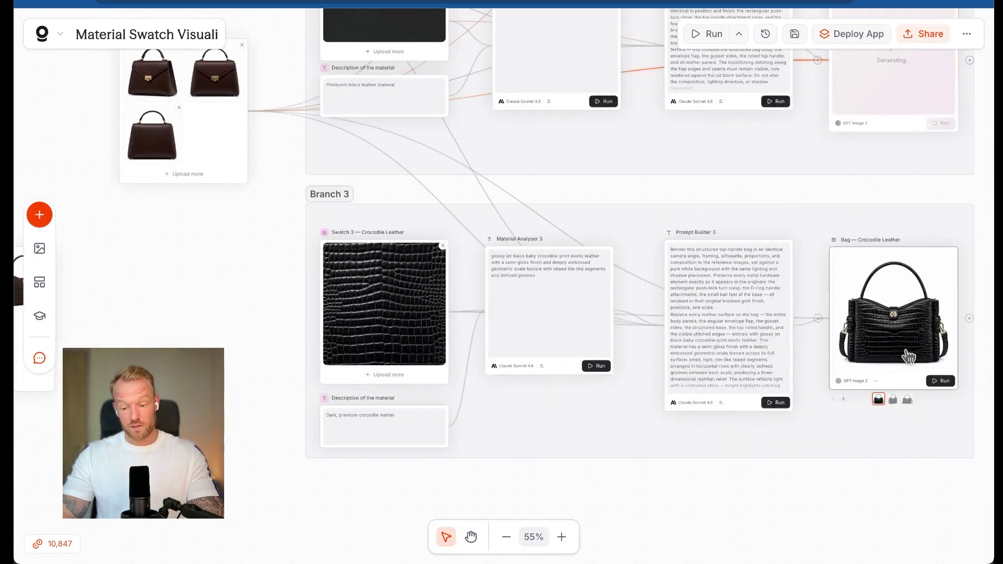
pyautogui.hscroll(-5, 148, 320)
pyautogui.moveTo(208, 308); pyautogui.dragTo(293, 309)
pyautogui.hscroll(5, 622, 504)
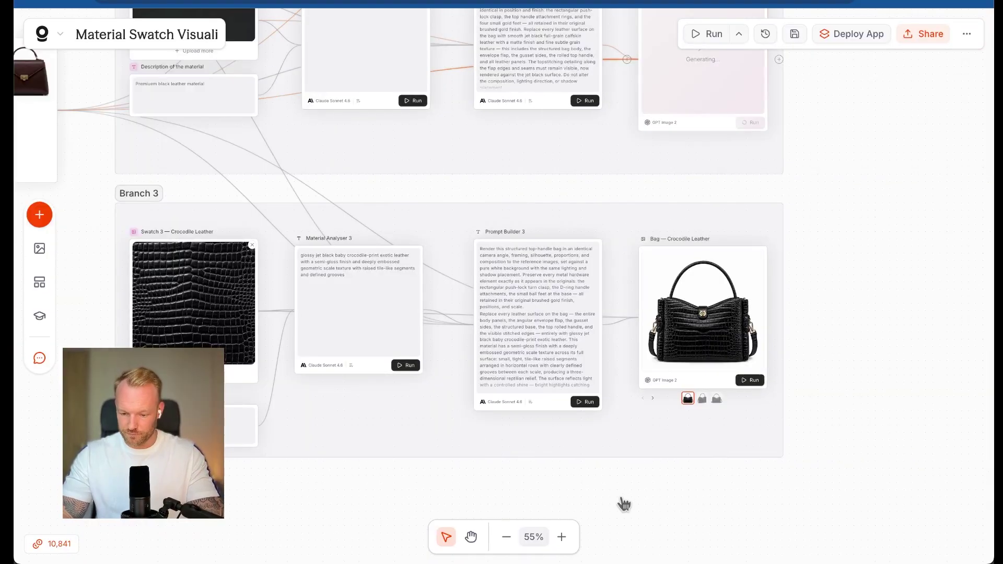
pyautogui.click(720, 376)
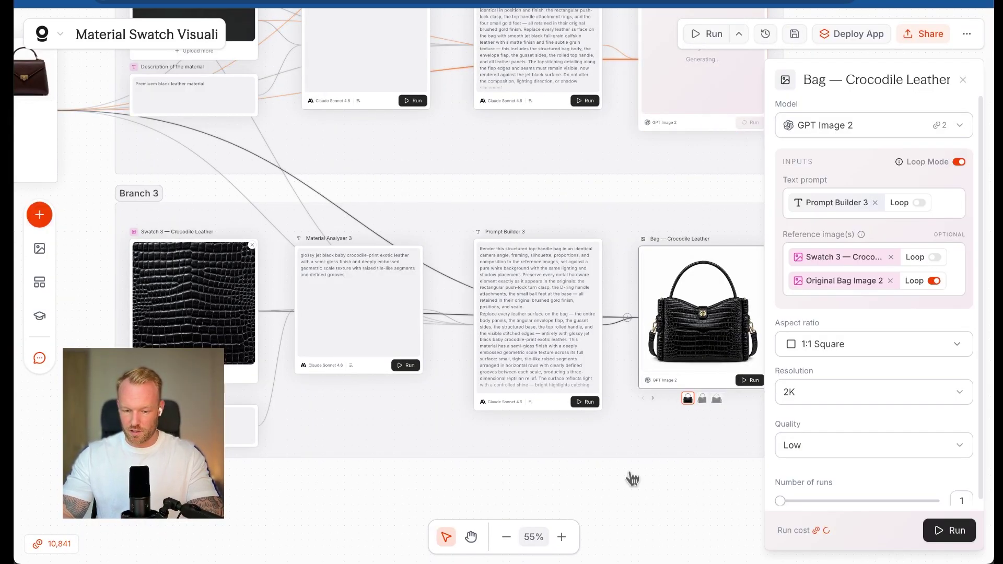
# Check the rewritten Prompt Builder 3 text and run Bag — Crocodile Leather with the image loop enabled
pyautogui.scroll(5, 540, 360)
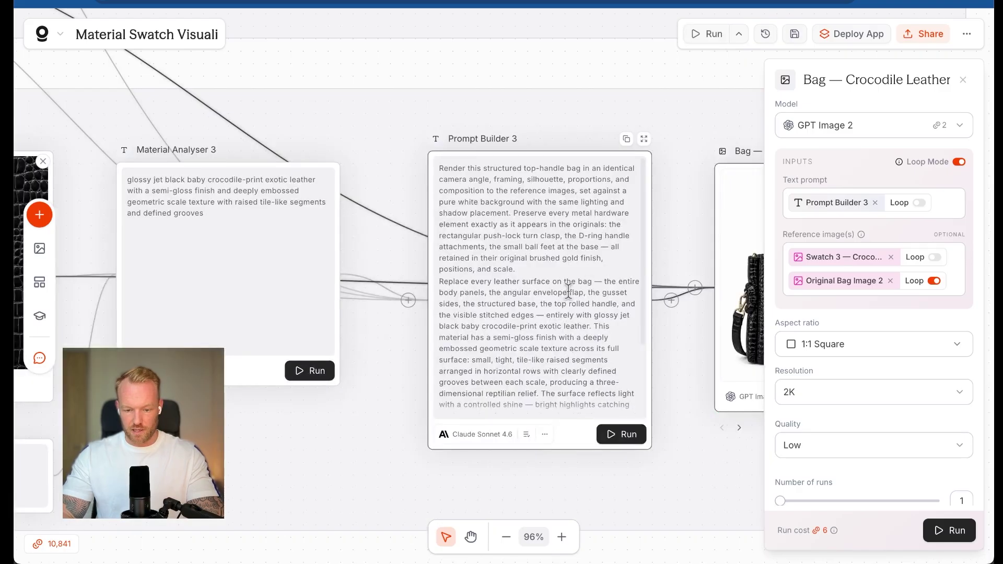
pyautogui.scroll(-5, 568, 291)
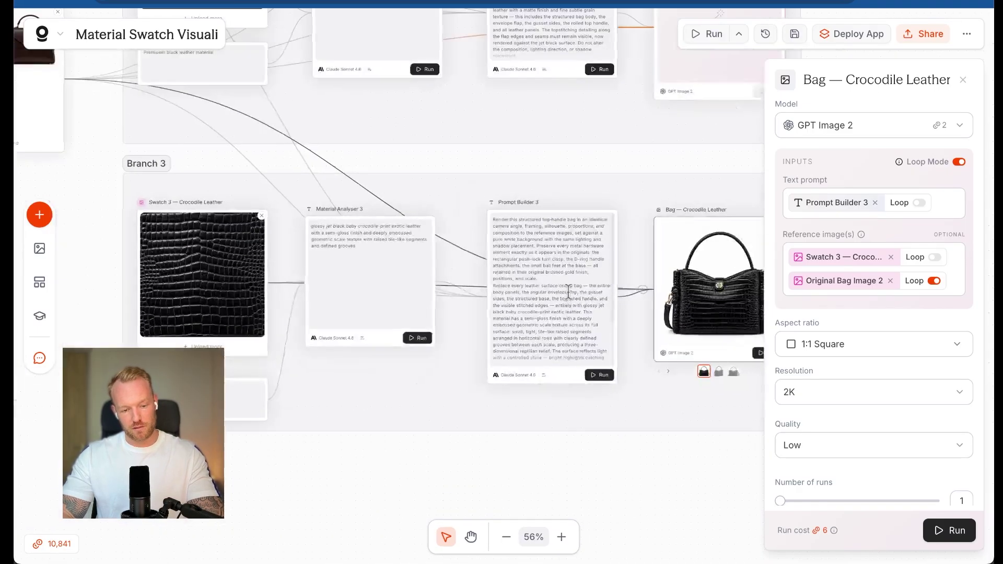
pyautogui.hscroll(-5, 568, 292)
pyautogui.hscroll(10, 520, 422)
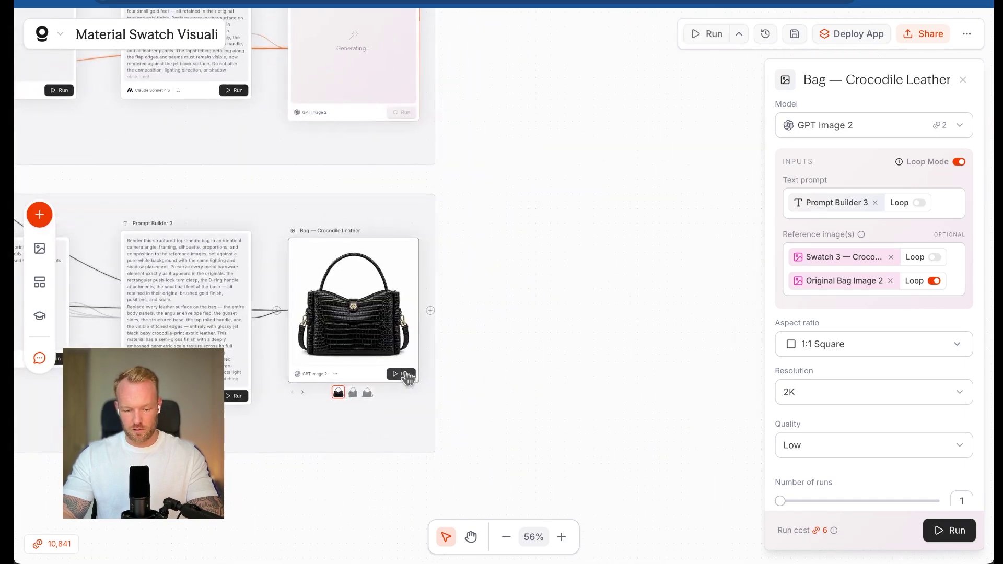
pyautogui.click(404, 375)
# Go to the Bag — Tan Leather 3 results in Branch 1 and view the second and third generated bag images
pyautogui.scroll(3, 578, 278)
pyautogui.scroll(3, 740, 237)
pyautogui.scroll(5, 742, 242)
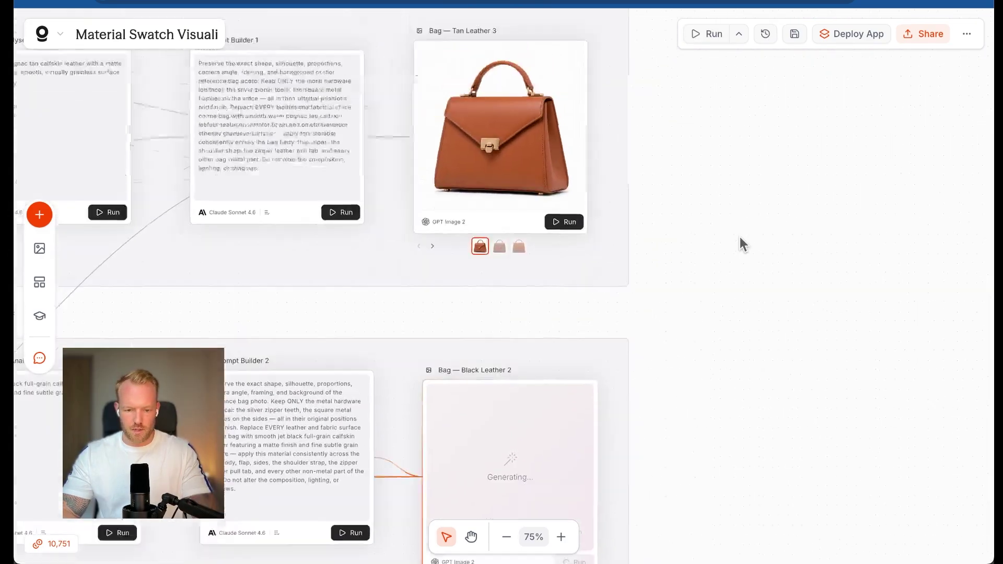
pyautogui.scroll(5, 740, 237)
pyautogui.scroll(-3, 688, 326)
pyautogui.hscroll(-3, 688, 326)
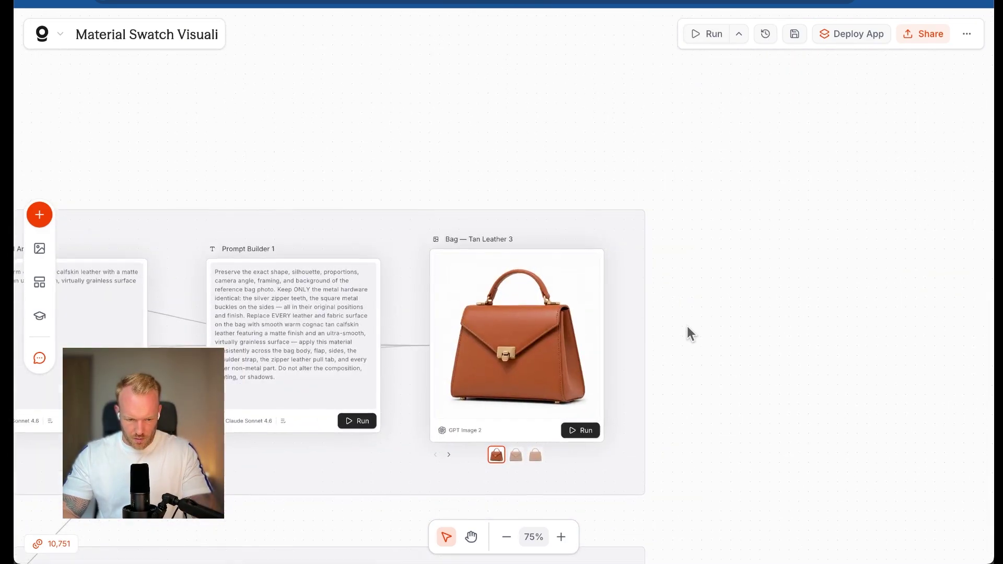
pyautogui.scroll(3, 638, 280)
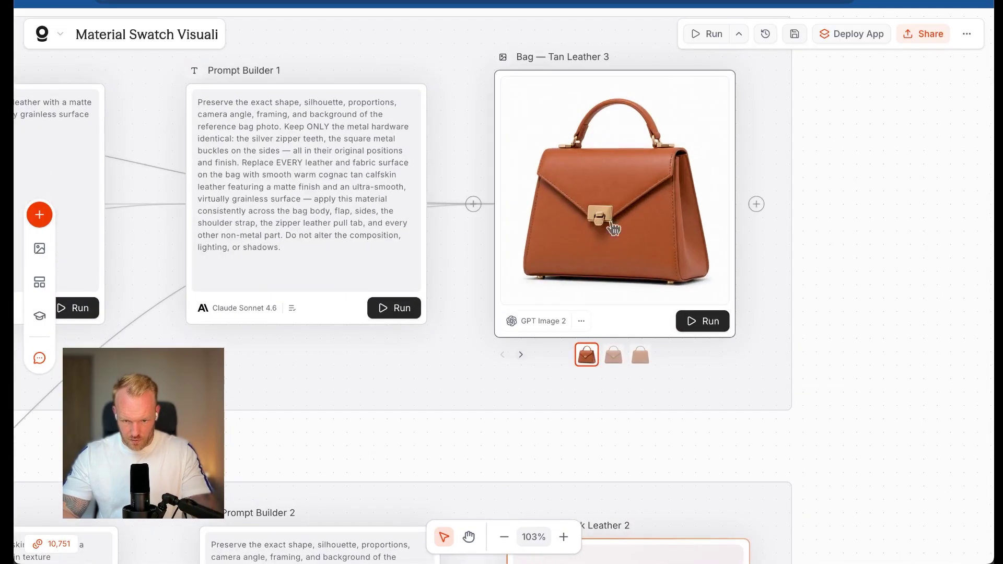
pyautogui.click(614, 357)
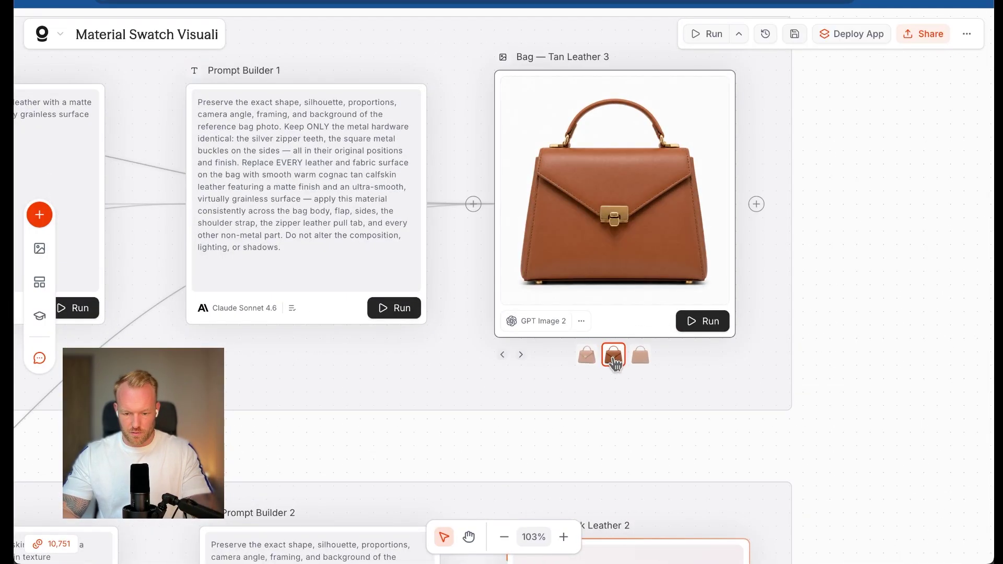
pyautogui.click(638, 359)
# Examine the Original Bag Image 2 photos and the Swatch 1 tan leather to compare them with the generated tan bags
pyautogui.hscroll(-5, 549, 408)
pyautogui.scroll(-10, 549, 397)
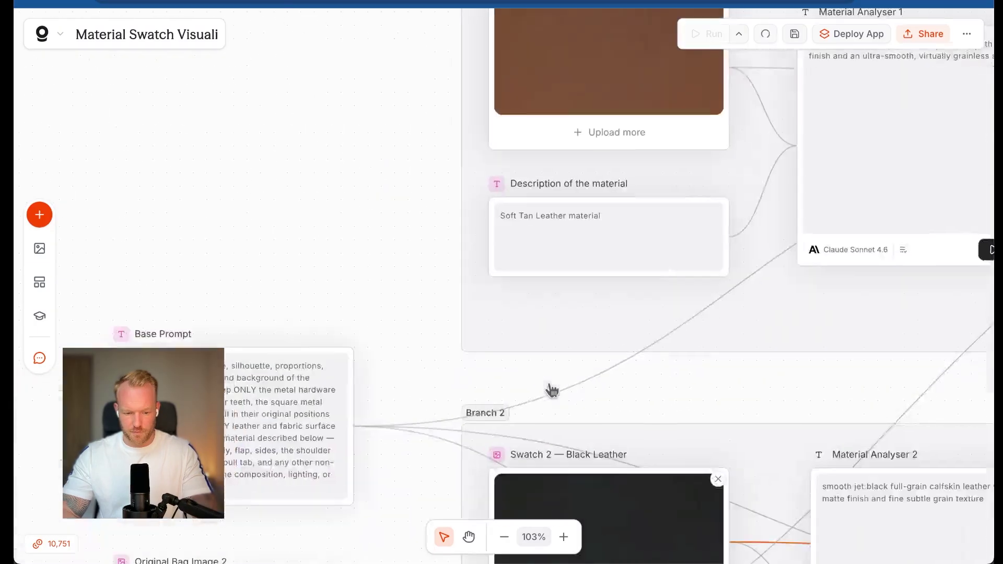
pyautogui.scroll(-10, 552, 391)
pyautogui.hscroll(-3, 553, 391)
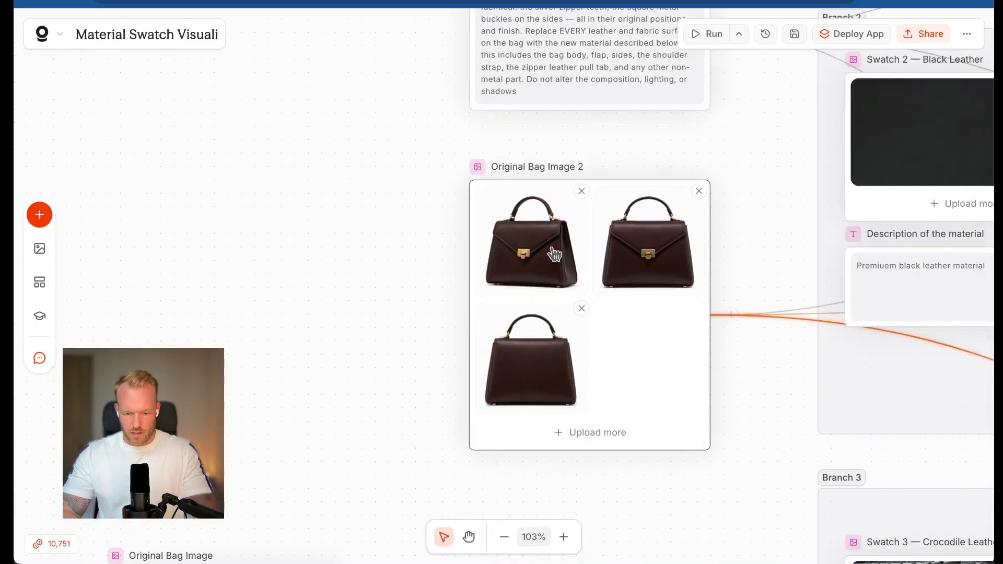
pyautogui.scroll(5, 538, 195)
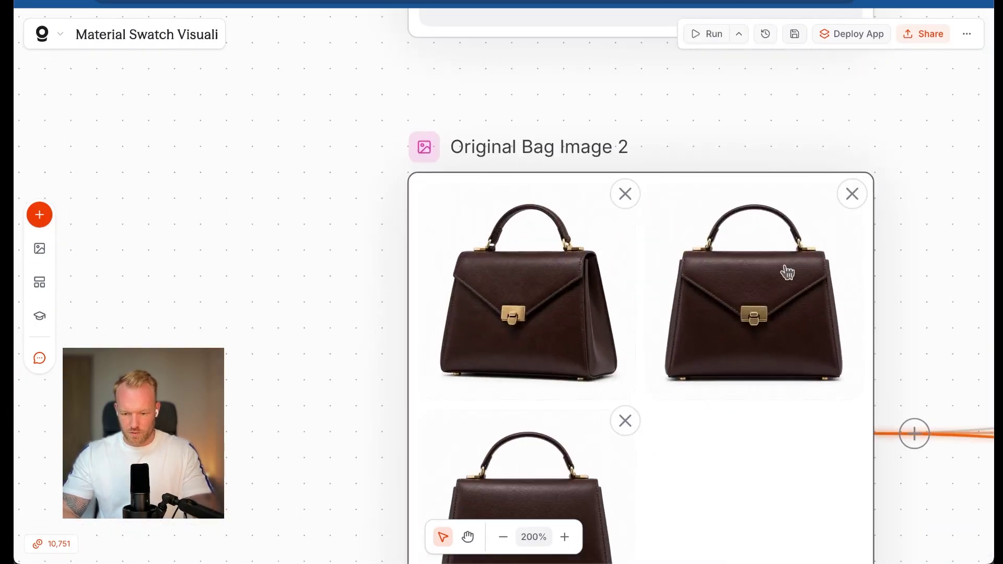
pyautogui.scroll(-5, 540, 406)
pyautogui.hscroll(-5, 552, 381)
pyautogui.scroll(-5, 551, 381)
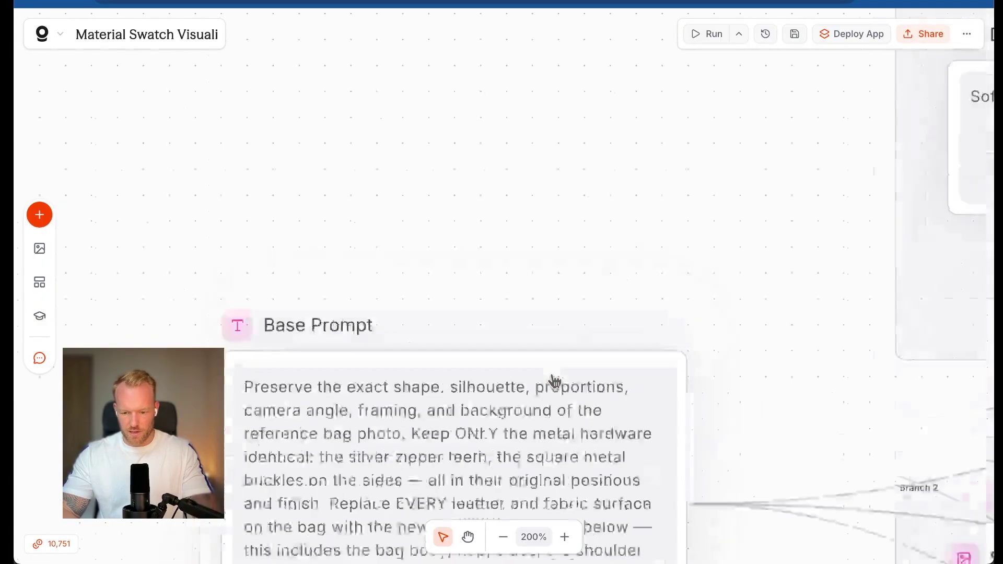
pyautogui.scroll(3, 555, 382)
pyautogui.hscroll(3, 555, 382)
pyautogui.scroll(5, 554, 381)
pyautogui.hscroll(8, 554, 381)
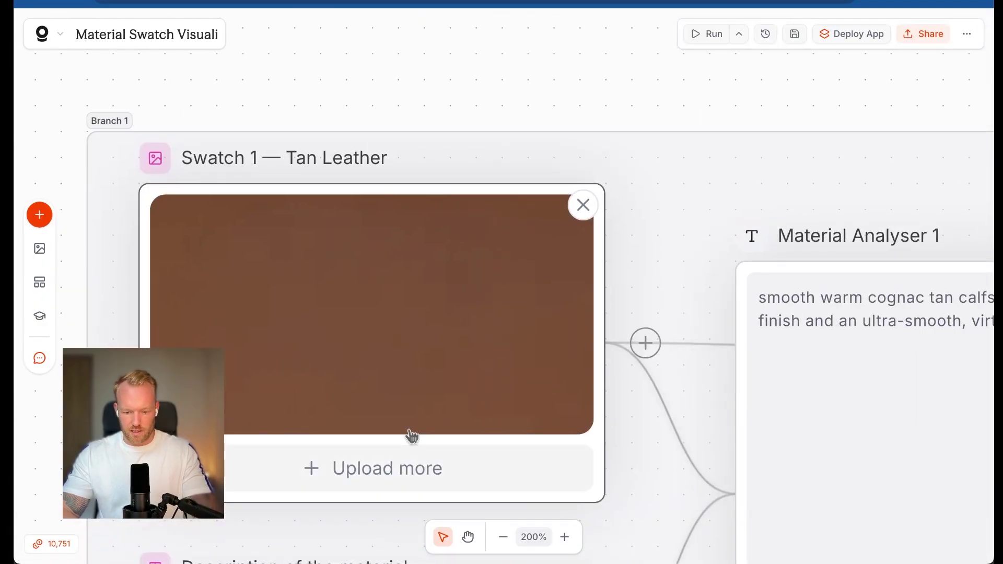
# Open the Bag — Tan Leather 3 results in full view and compare the three generated bag angles, including the closed-flap front views
pyautogui.scroll(-6, 409, 437)
pyautogui.hscroll(10, 462, 429)
pyautogui.scroll(-3, 464, 421)
pyautogui.click(526, 321)
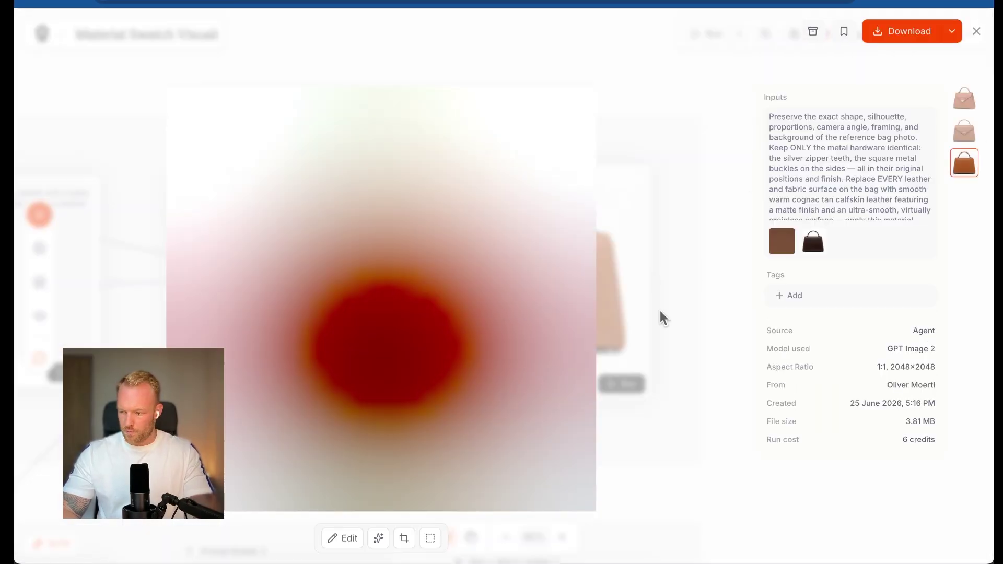
pyautogui.click(966, 138)
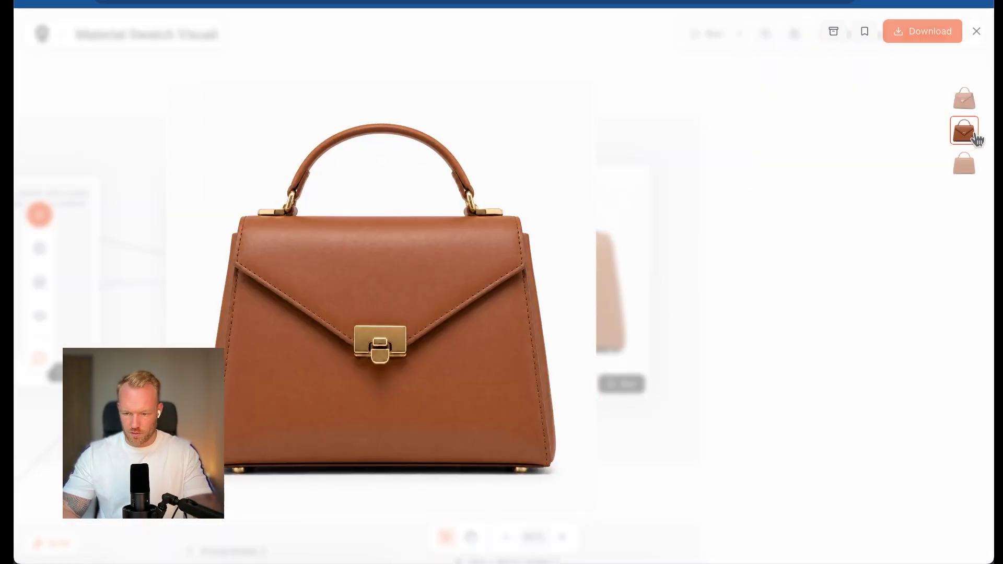
pyautogui.click(965, 100)
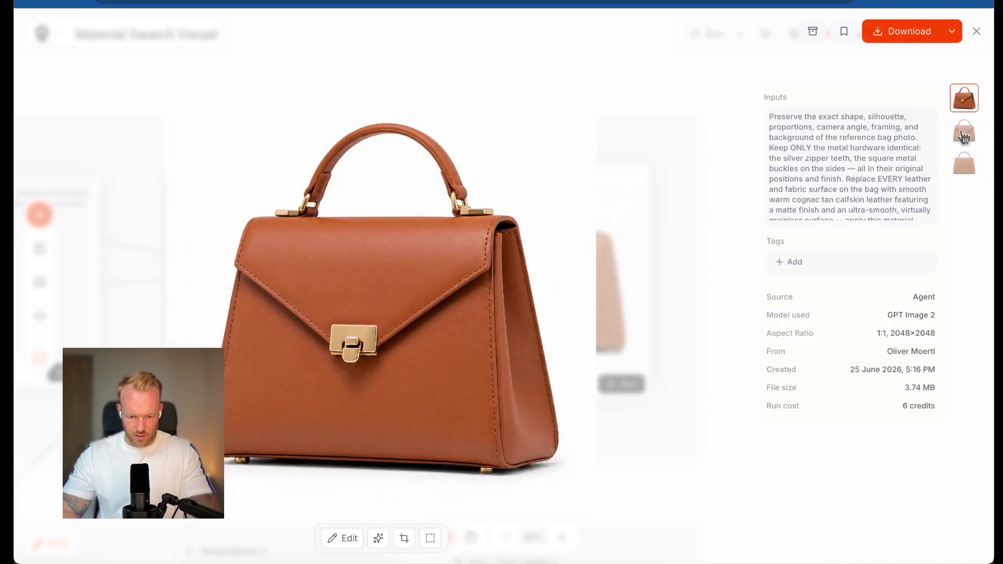
pyautogui.click(966, 138)
pyautogui.click(964, 99)
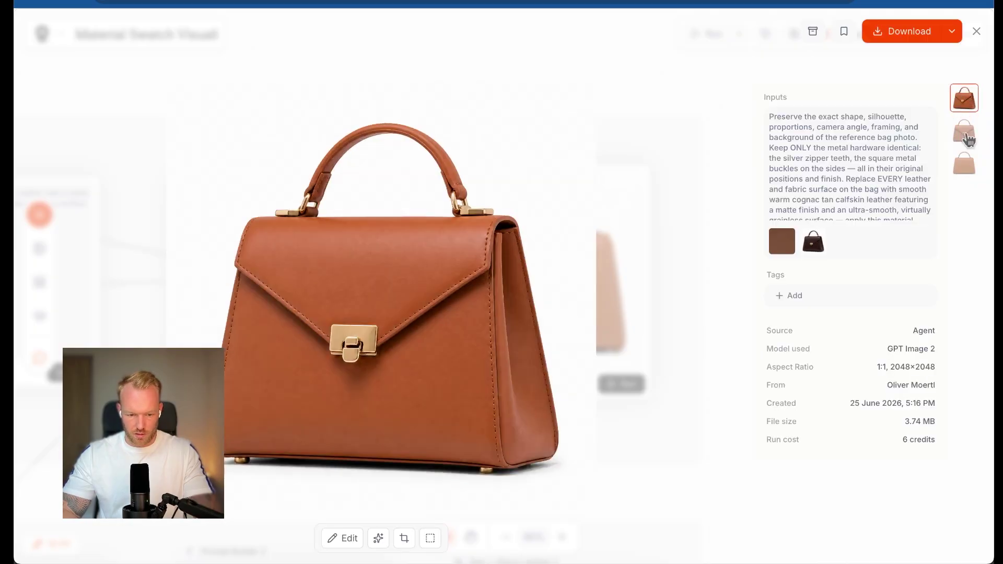
pyautogui.click(967, 139)
pyautogui.click(596, 358)
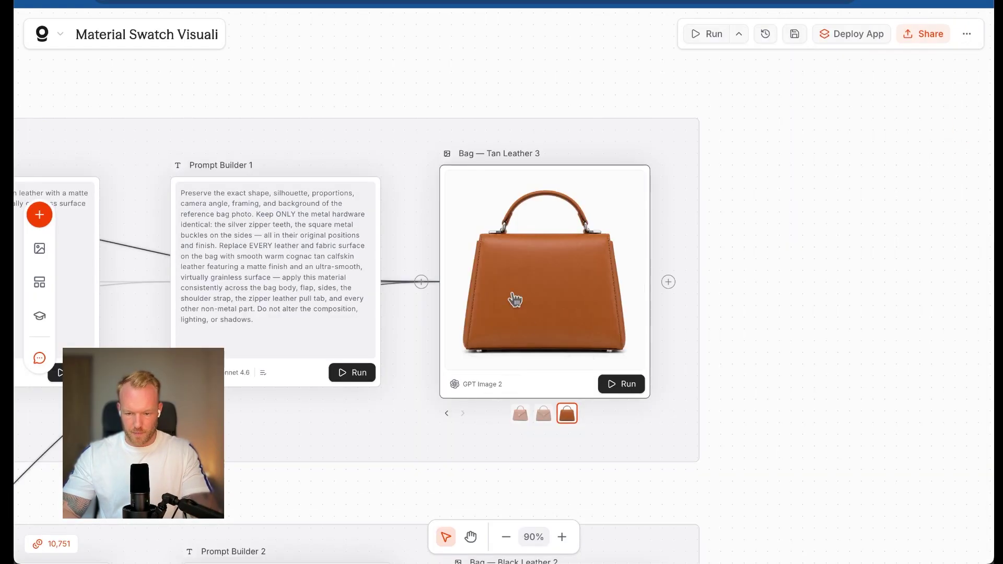
# Go to the Bag — Crocodile Leather results in Branch 3 and view the first, second and third generated bag images
pyautogui.scroll(-10, 458, 309)
pyautogui.scroll(-4, 460, 310)
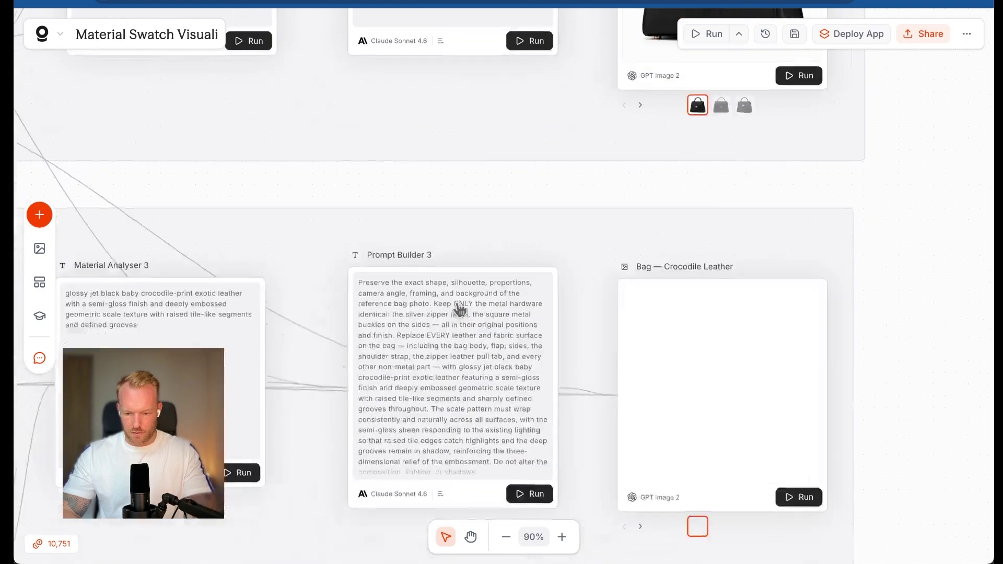
pyautogui.scroll(5, 459, 307)
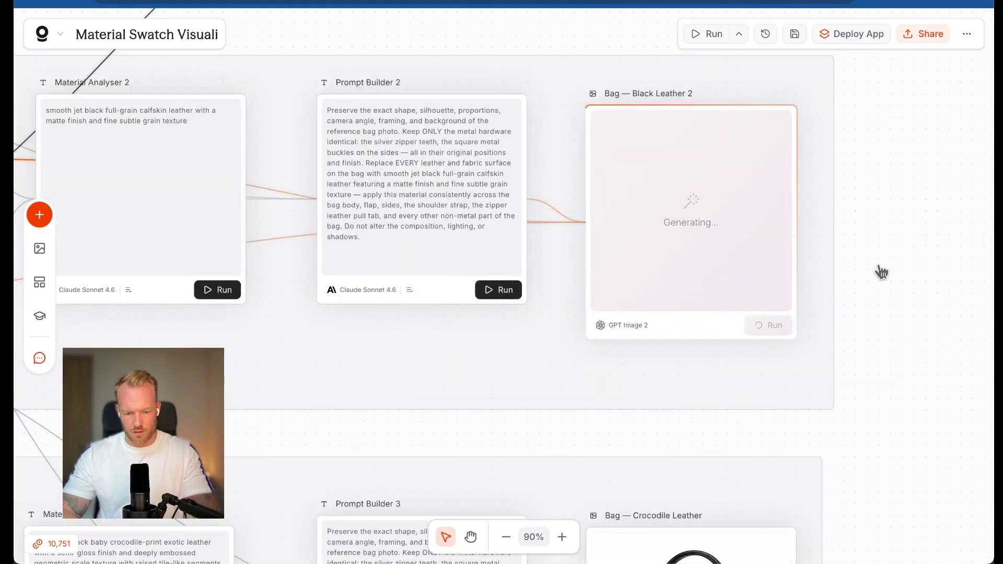
pyautogui.scroll(1, 881, 272)
pyautogui.scroll(-5, 882, 272)
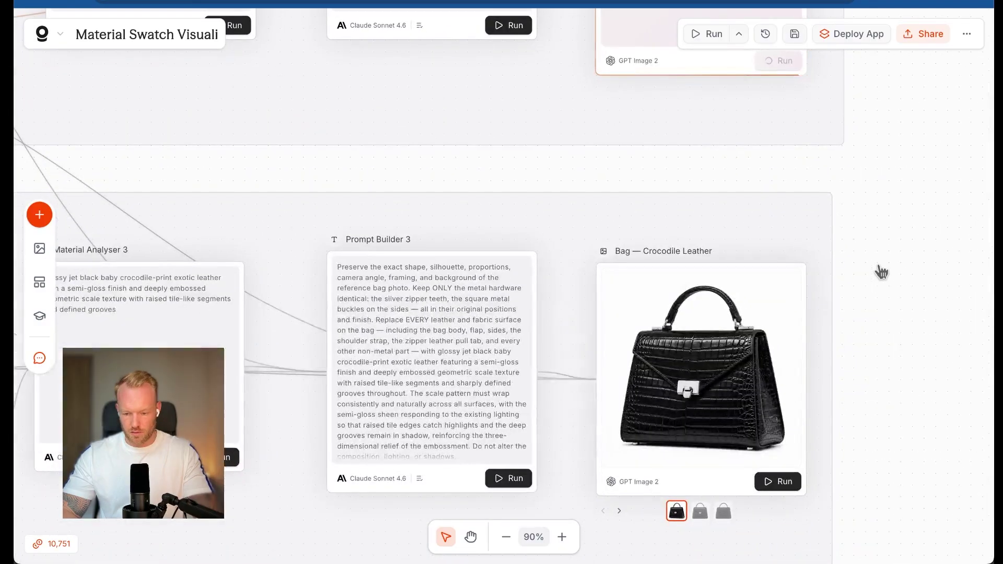
pyautogui.scroll(-1, 882, 272)
pyautogui.scroll(-1, 743, 386)
pyautogui.scroll(5, 724, 304)
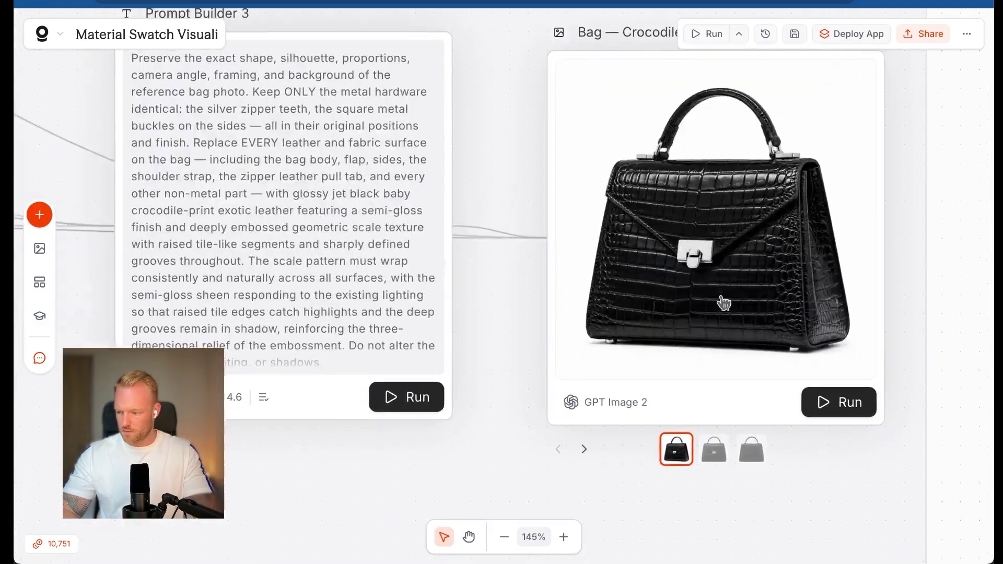
pyautogui.scroll(-2, 724, 304)
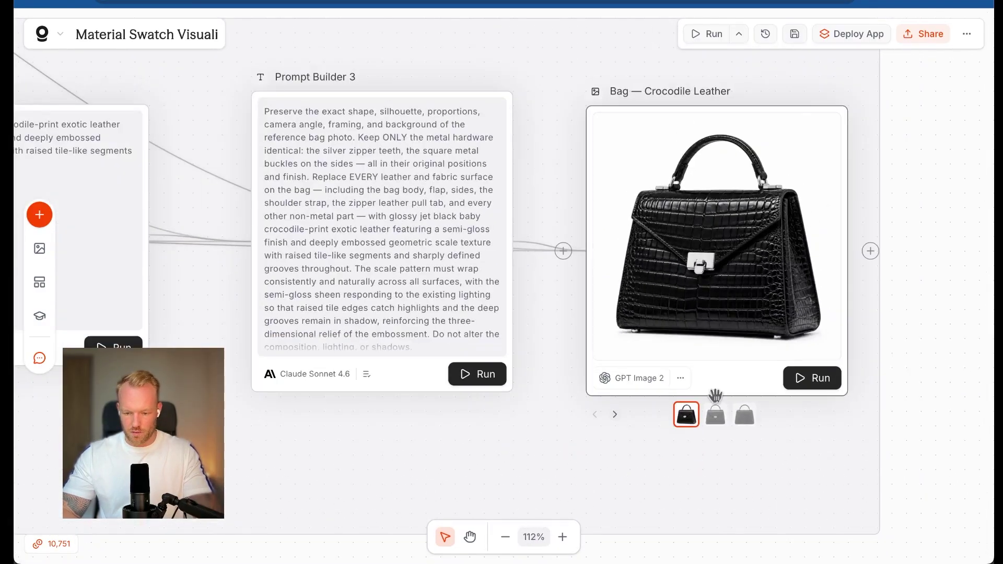
pyautogui.click(716, 421)
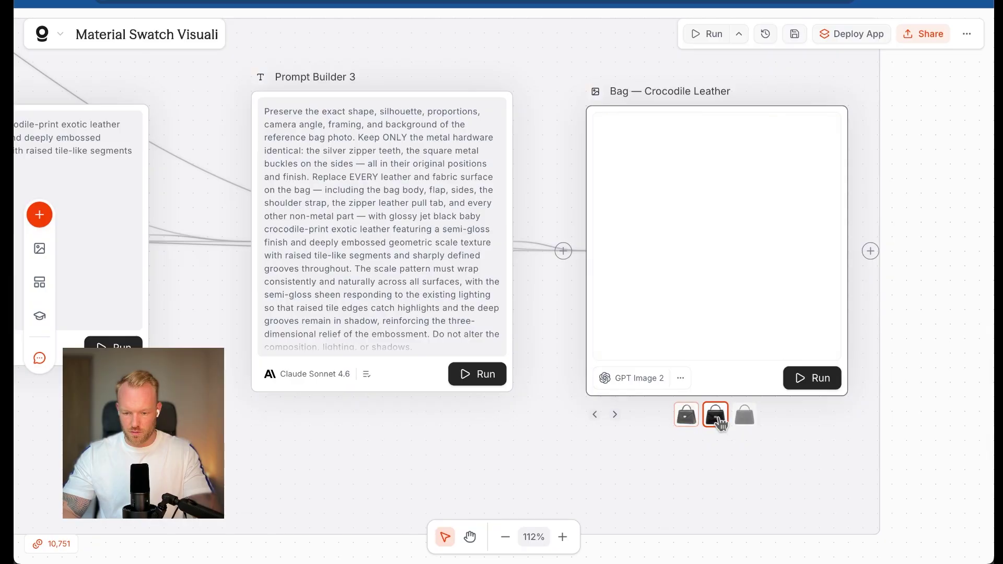
pyautogui.click(754, 423)
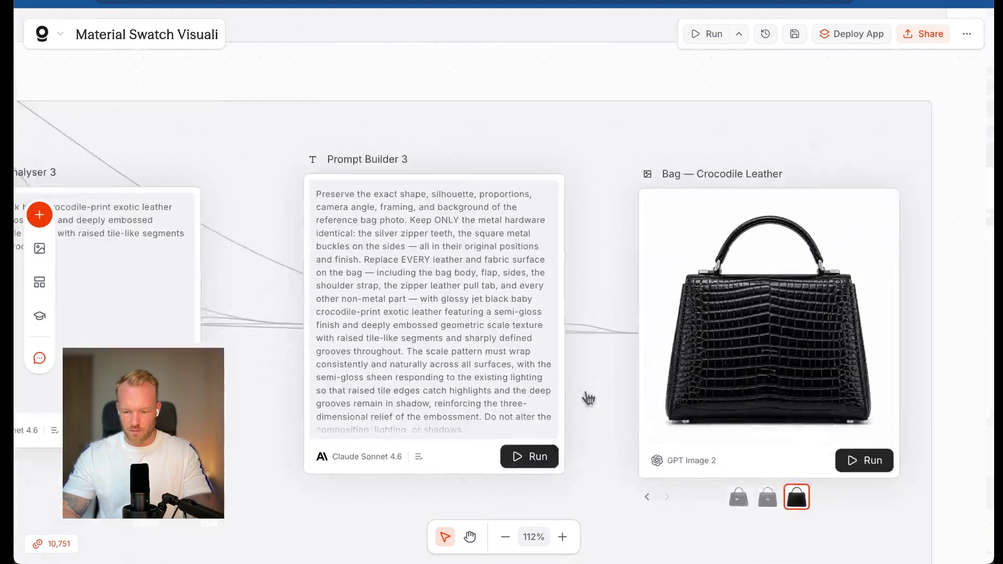
# Inspect the third crocodile leather bag image in full view, then close it
pyautogui.hscroll(4, 588, 399)
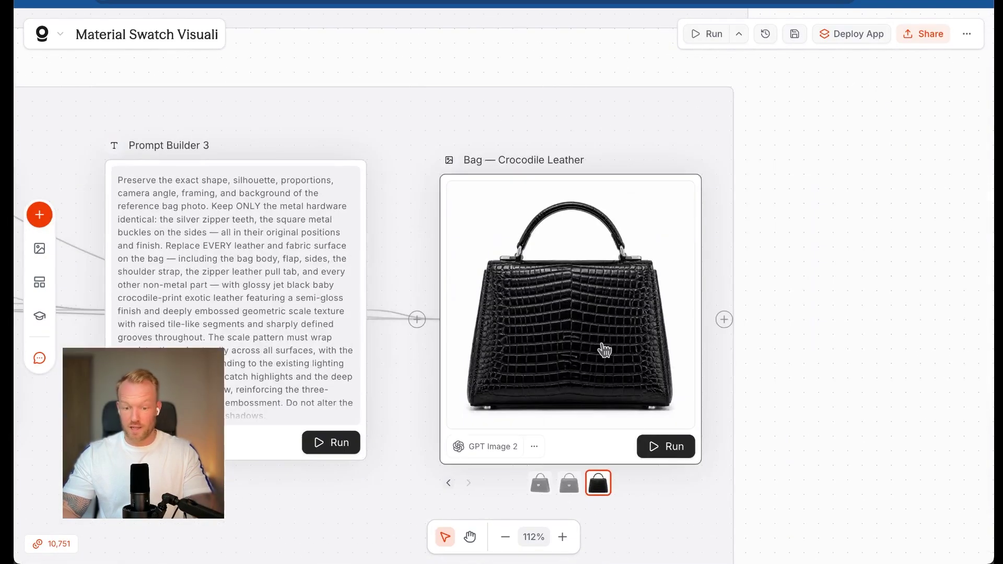
pyautogui.scroll(-2, 569, 302)
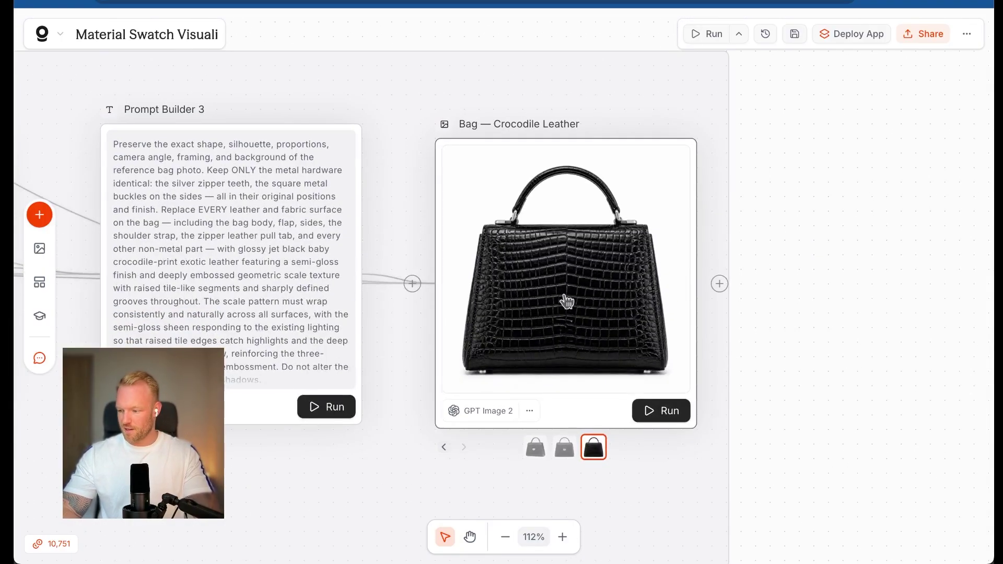
pyautogui.doubleClick(567, 302)
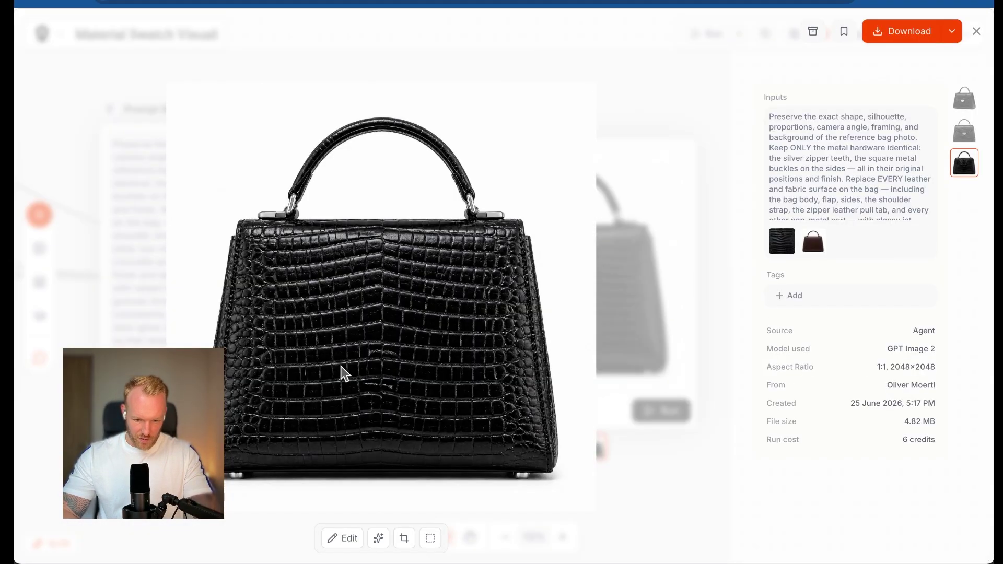
pyautogui.press('Escape')
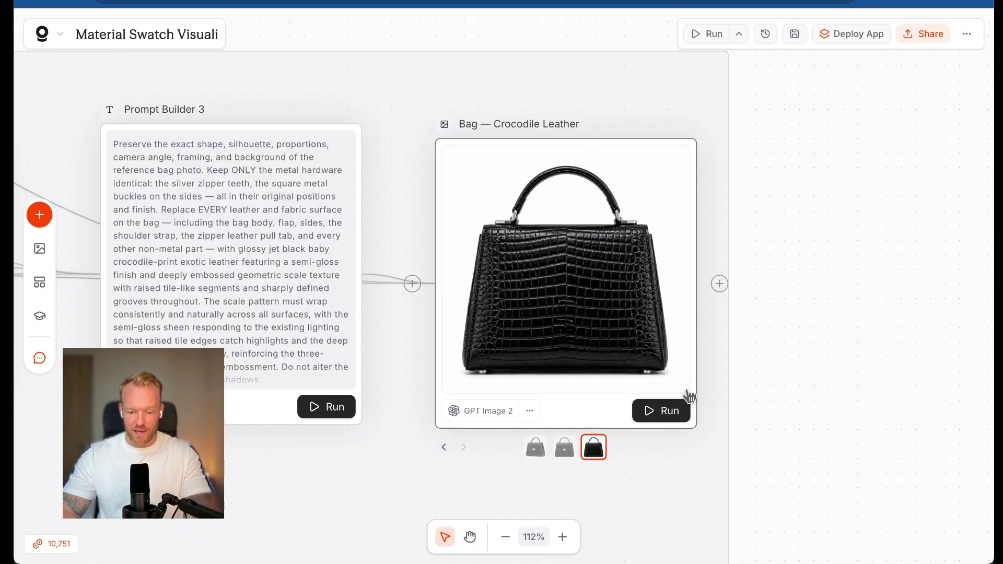
# Review the quality and resolution options in the Bag — Crocodile Leather settings
pyautogui.click(603, 414)
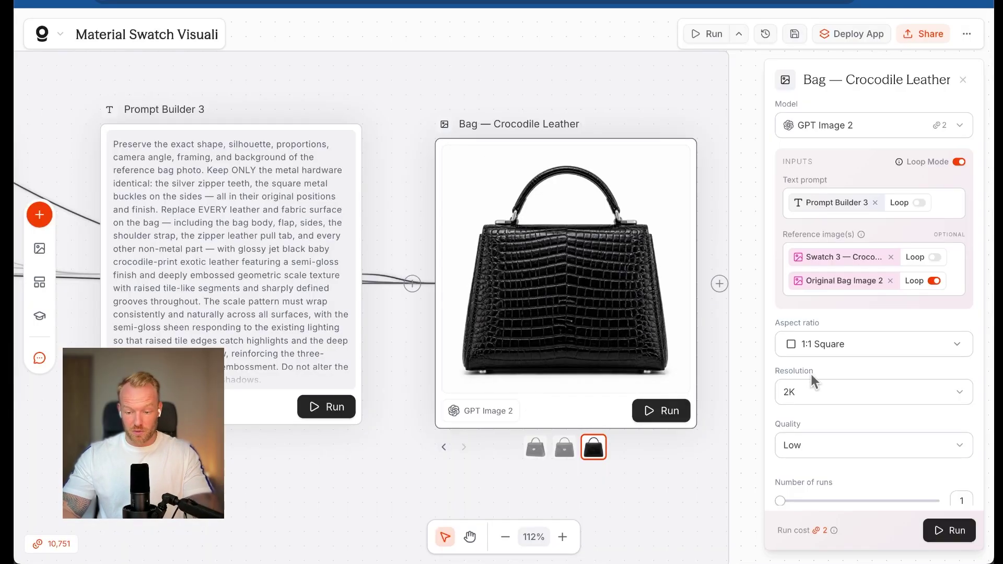
pyautogui.click(820, 449)
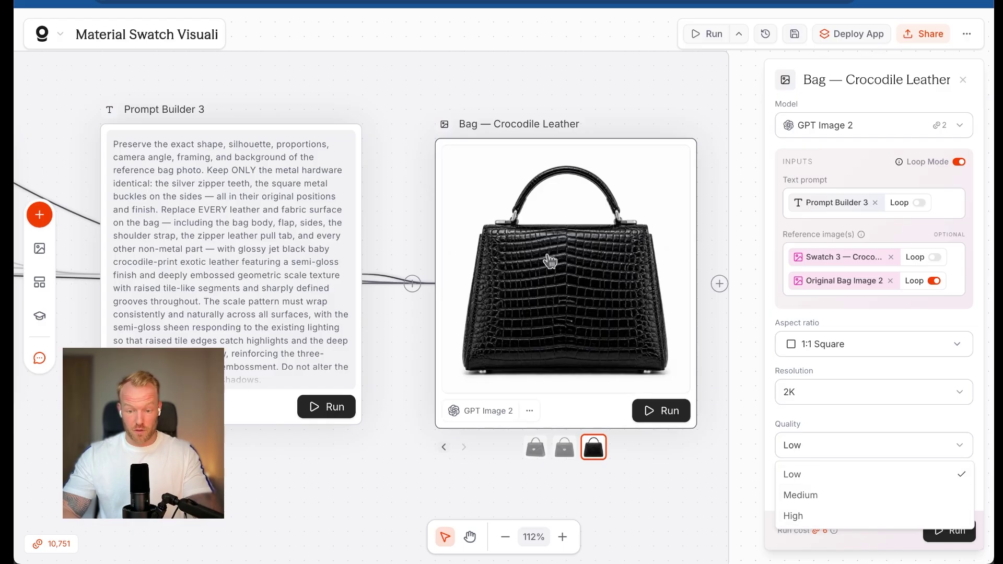
pyautogui.click(573, 286)
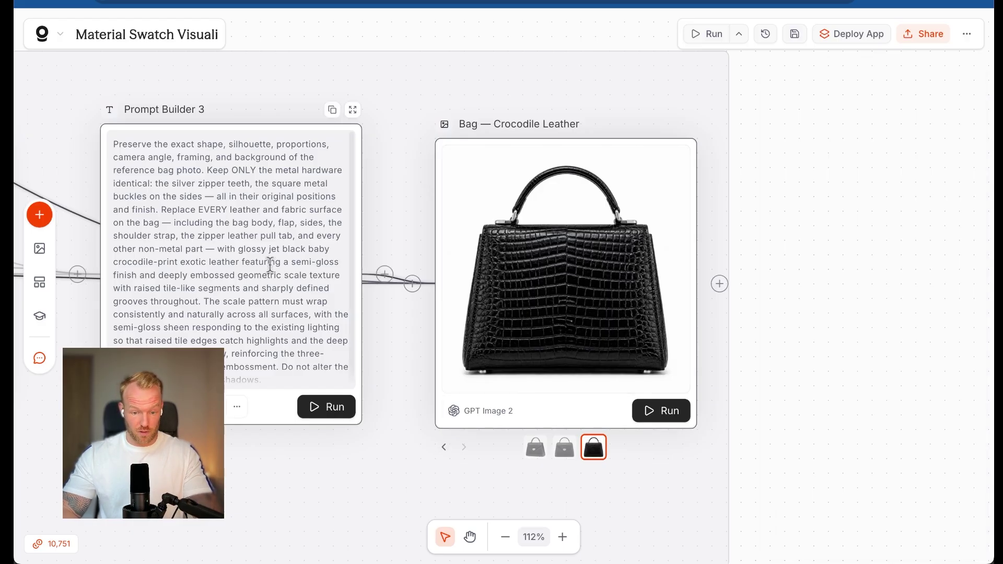
pyautogui.click(584, 409)
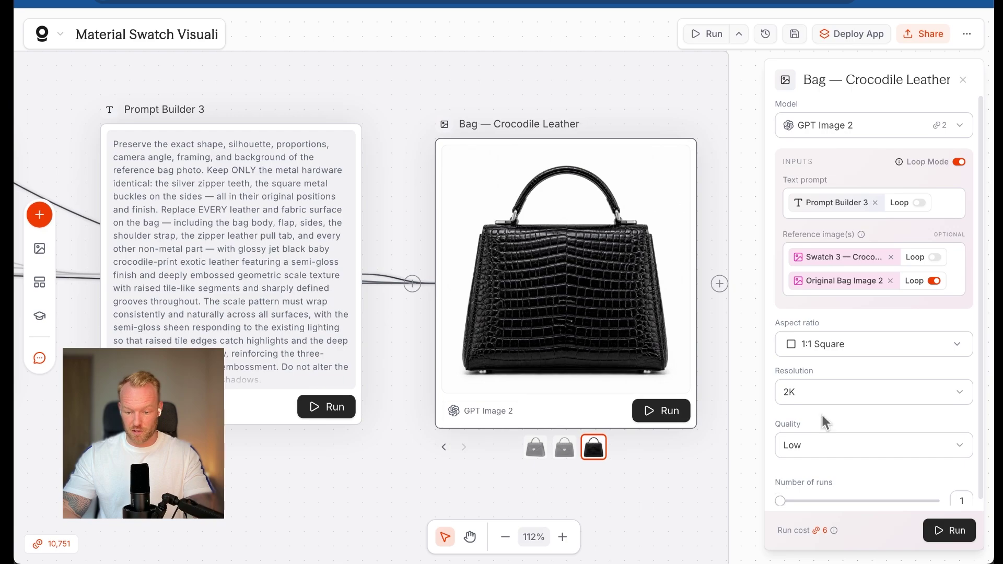
pyautogui.click(838, 389)
pyautogui.click(819, 486)
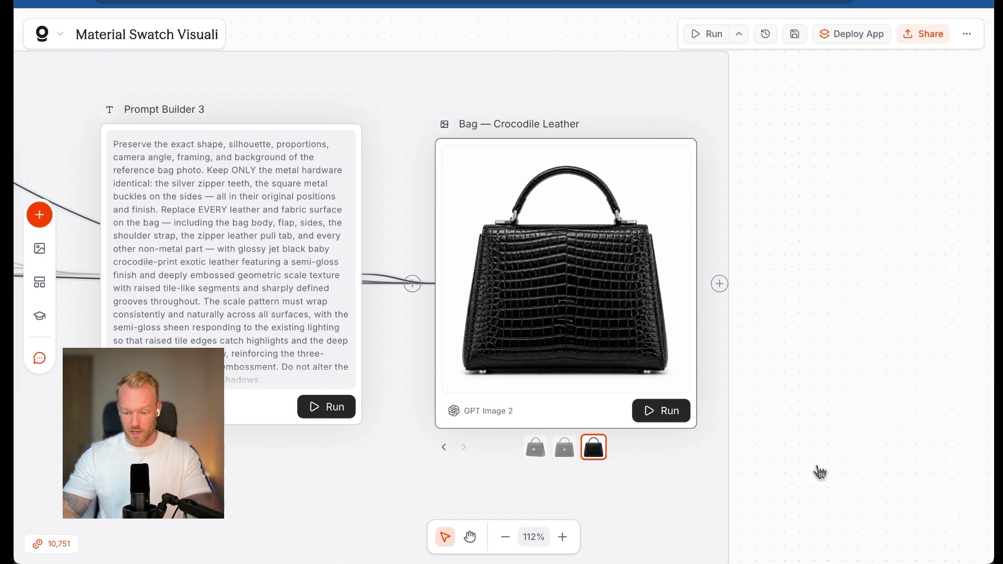
# Go to the Bag — Black Leather 2 results in Branch 2 and view the second and third generated bag images
pyautogui.scroll(-5, 777, 411)
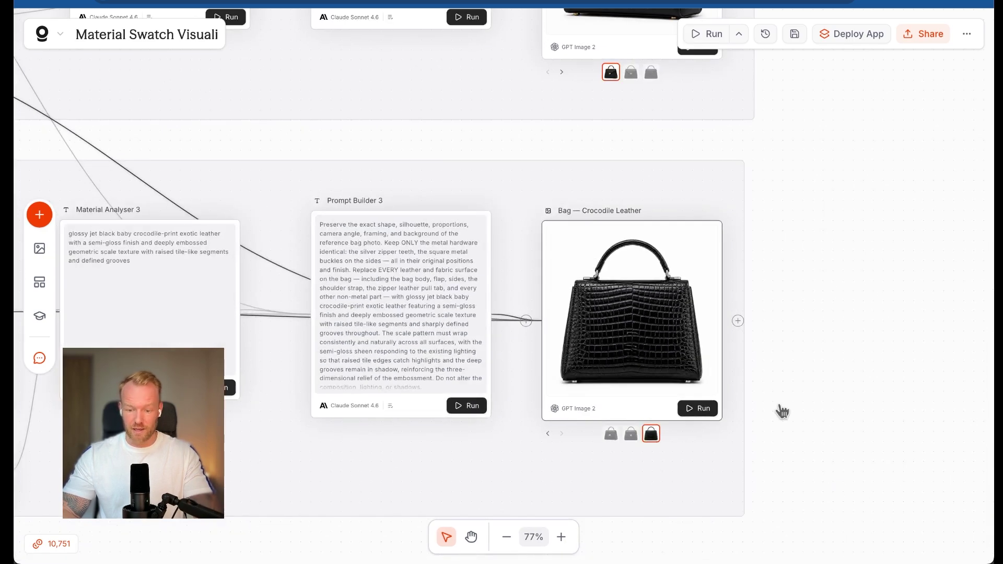
pyautogui.scroll(-3, 774, 413)
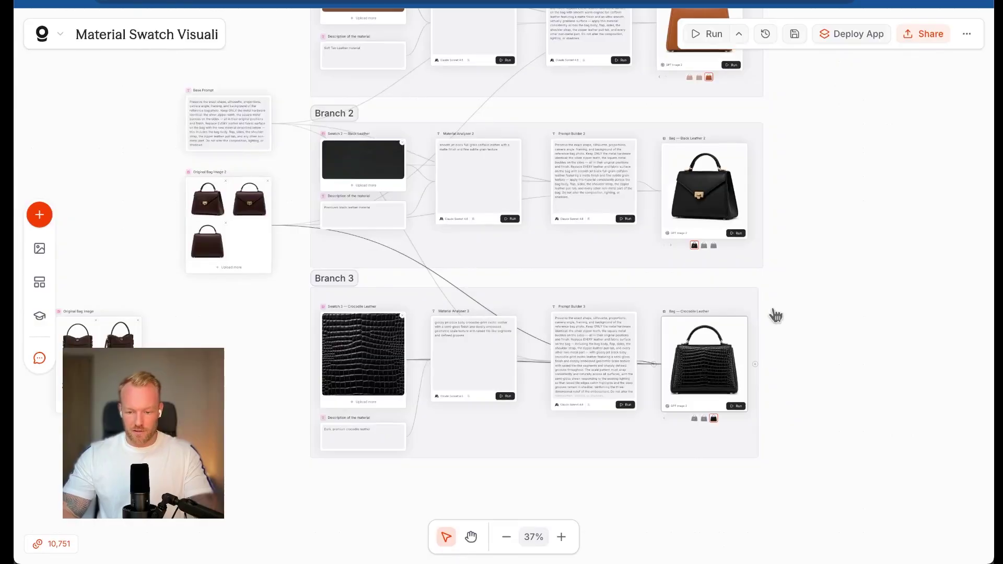
pyautogui.scroll(2, 776, 316)
pyautogui.scroll(7, 741, 235)
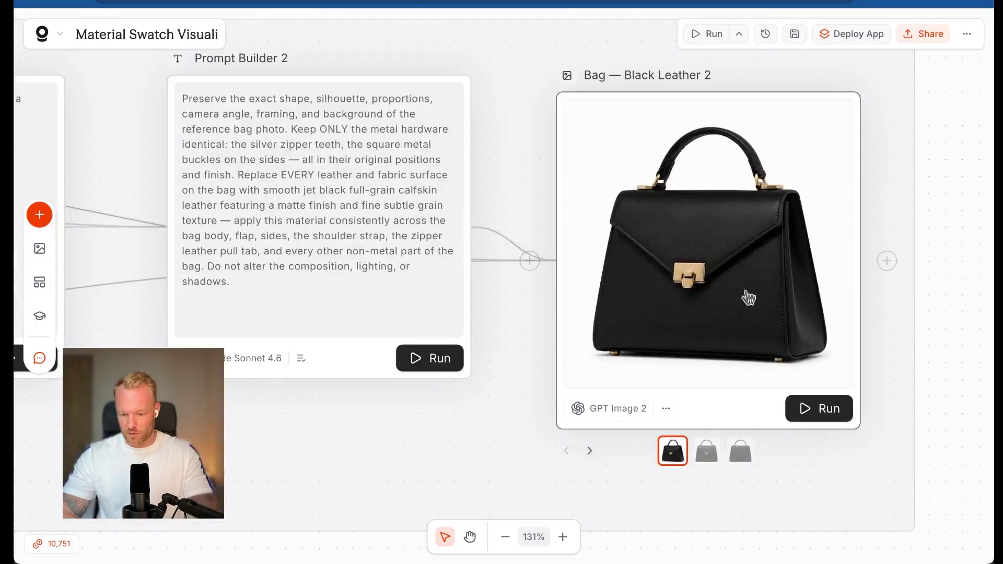
pyautogui.click(708, 453)
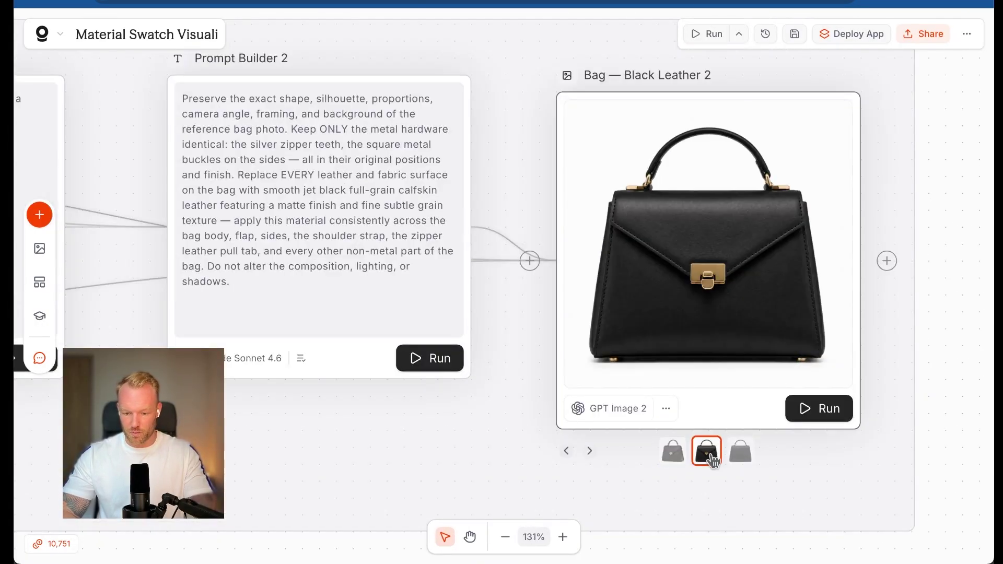
pyautogui.click(742, 455)
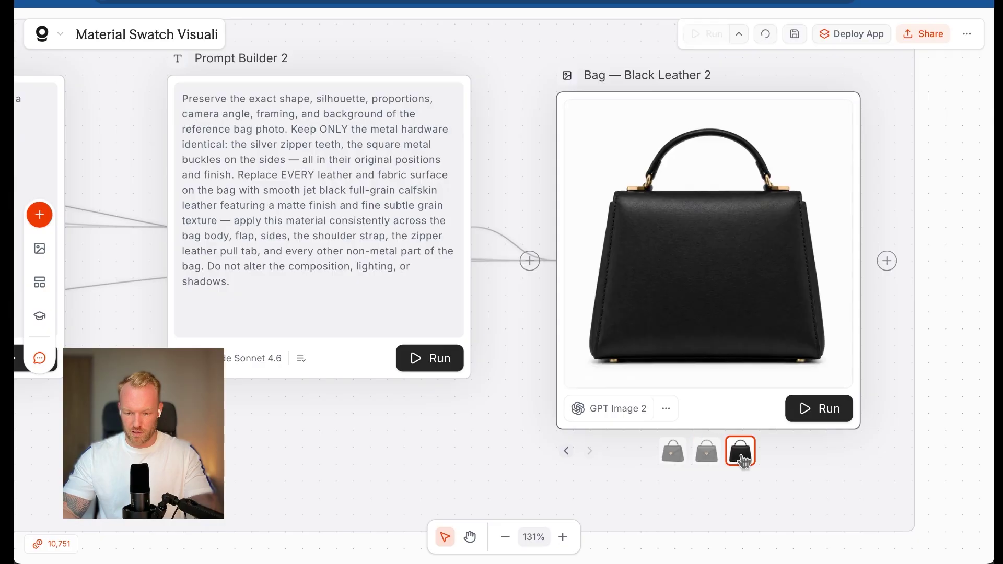
# Examine the whole workflow, comparing the source bag photos and leather swatches with the generated bags in all three branches
pyautogui.scroll(-5, 773, 359)
pyautogui.hscroll(-5, 752, 251)
pyautogui.hscroll(3, 699, 293)
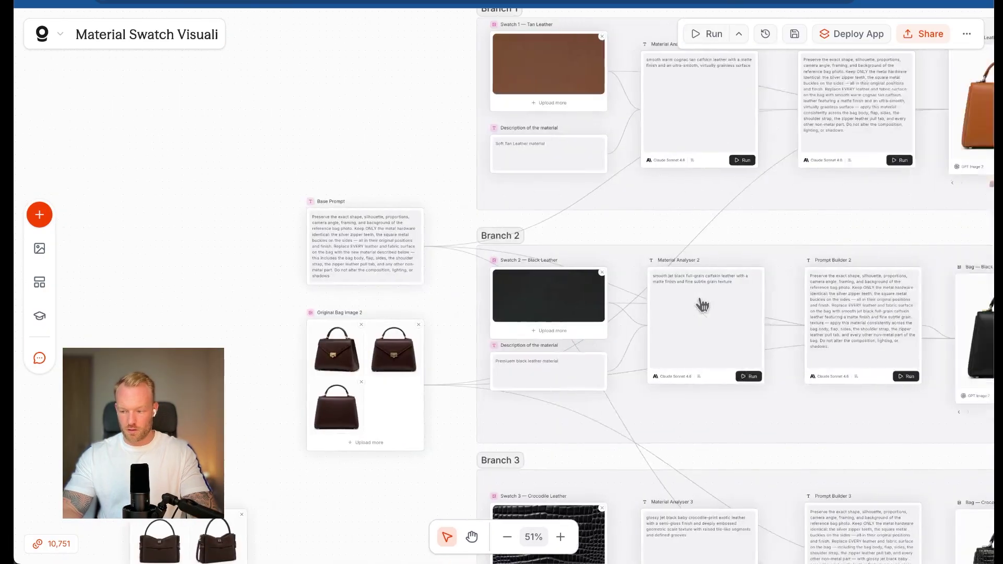
pyautogui.scroll(-3, 701, 300)
pyautogui.scroll(-4, 698, 299)
pyautogui.hscroll(2, 699, 299)
pyautogui.scroll(3, 701, 307)
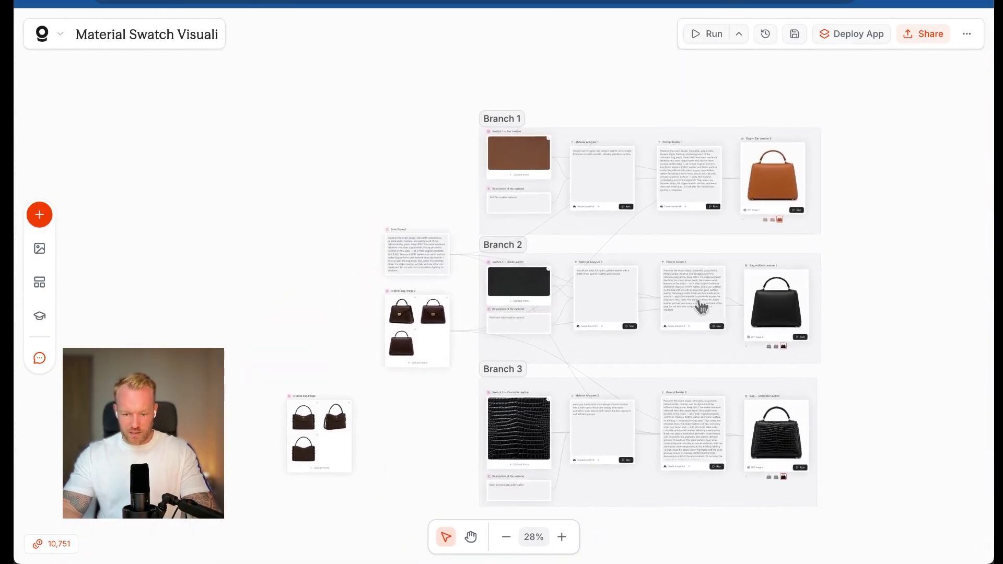
pyautogui.scroll(-4, 700, 307)
pyautogui.hscroll(3, 700, 307)
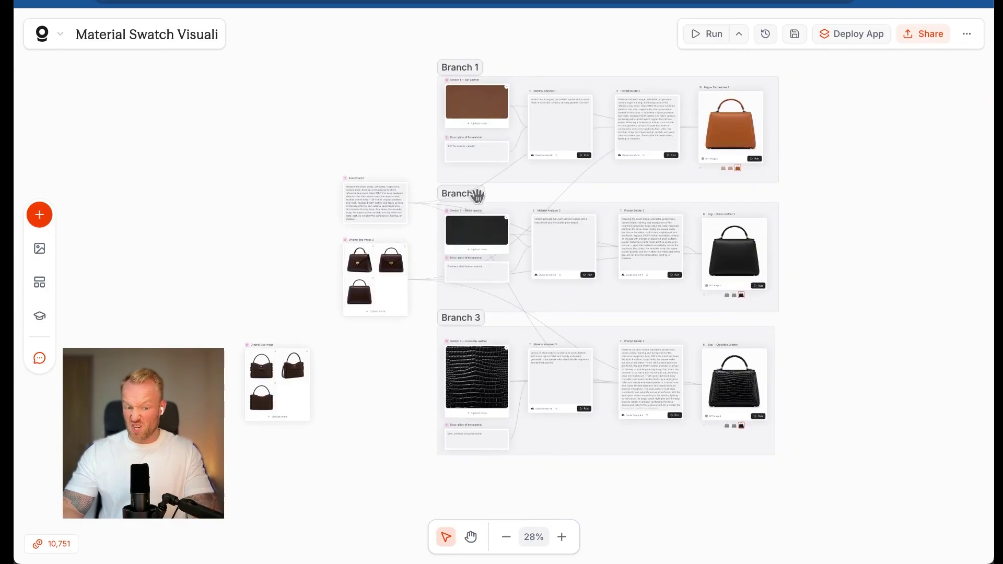
pyautogui.scroll(8, 393, 239)
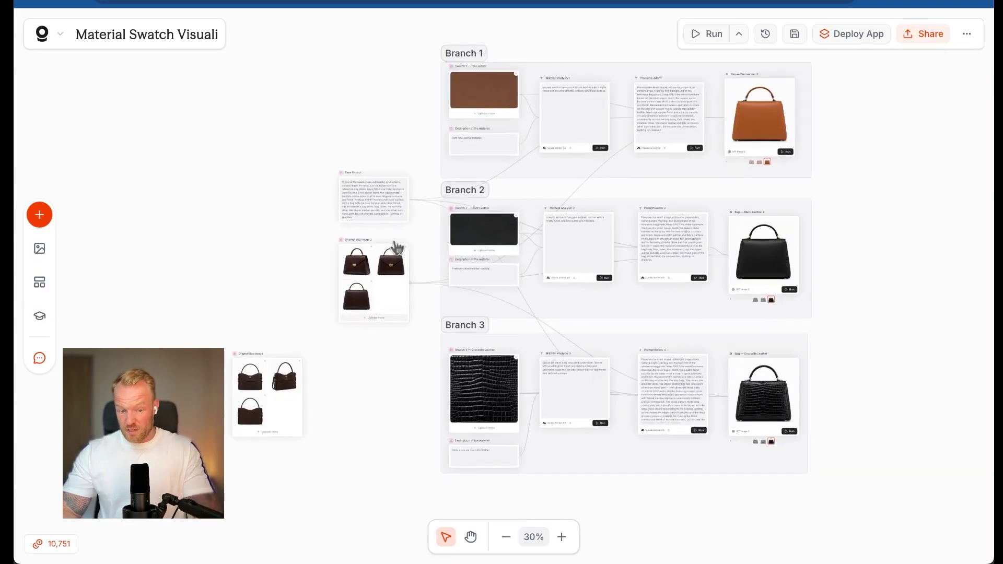
# Select the Original Bag Image 2 node and trace how it and the Base Prompt feed the swatch branches
pyautogui.moveTo(225, 211); pyautogui.dragTo(460, 457)
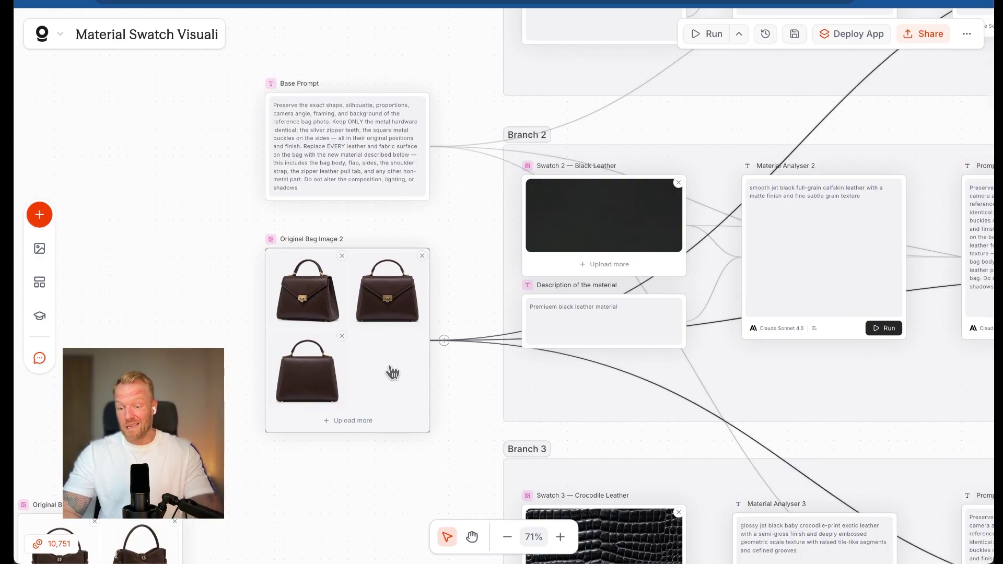
pyautogui.scroll(-3, 393, 372)
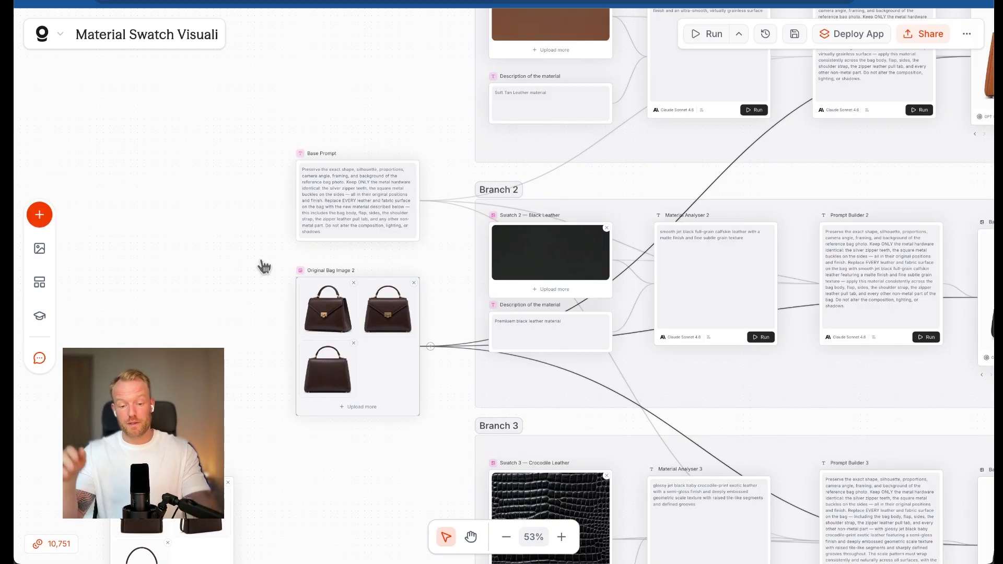
pyautogui.scroll(5, 470, 139)
pyautogui.hscroll(5, 471, 139)
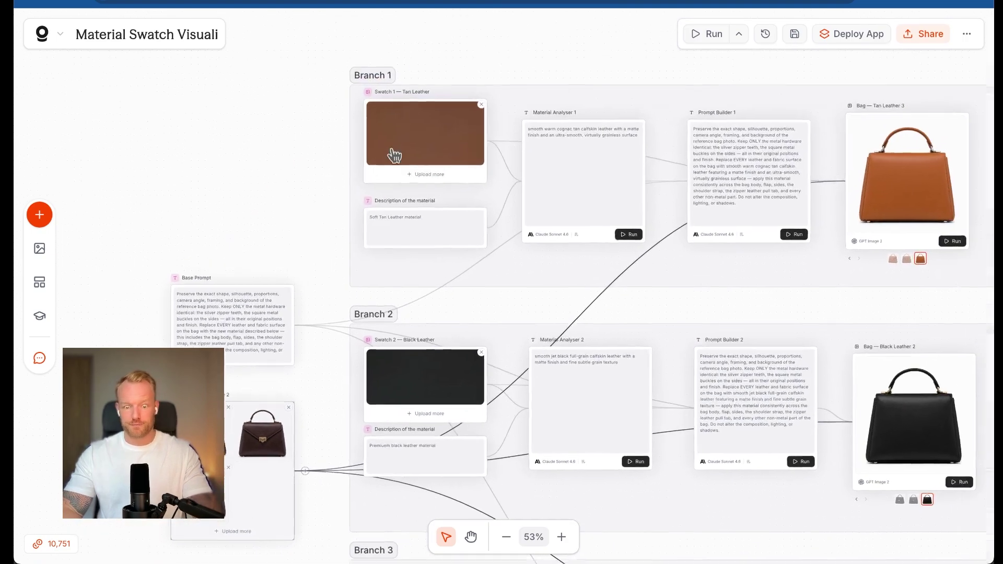
pyautogui.scroll(1, 387, 155)
pyautogui.hscroll(1, 387, 155)
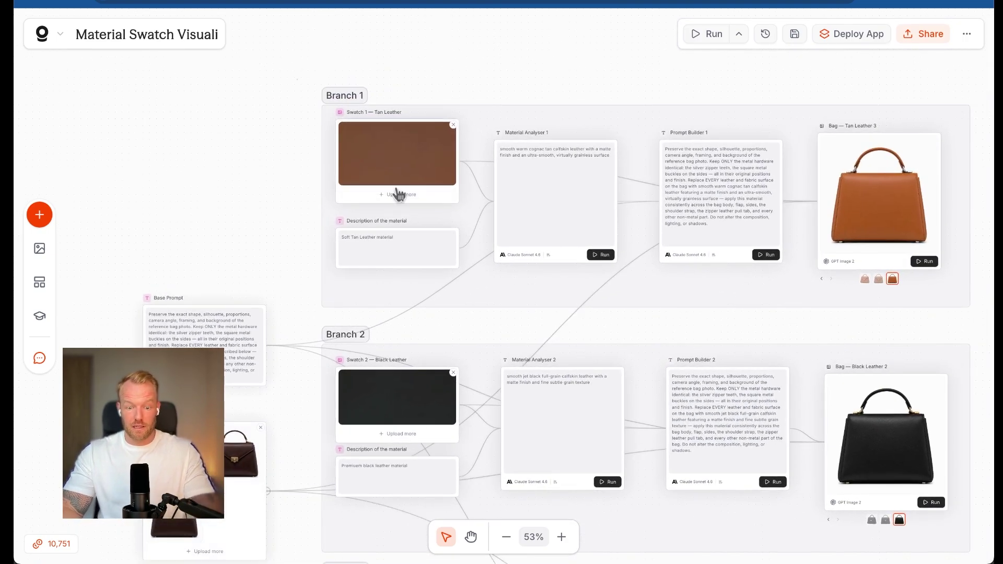
pyautogui.scroll(-3, 274, 207)
pyautogui.scroll(-3, 272, 211)
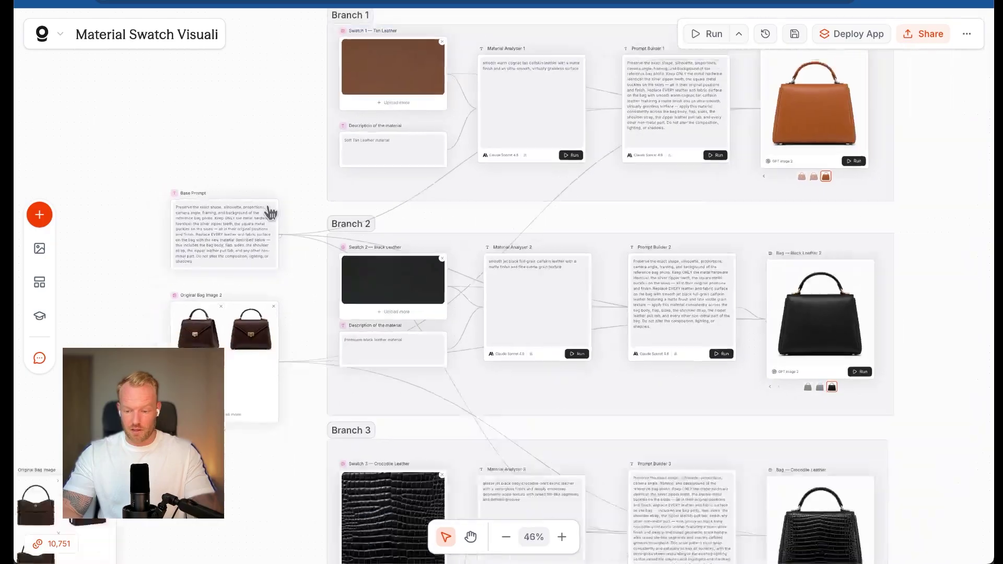
# Duplicate all three swatch branches with their connections and place the copies below Branch 3
pyautogui.scroll(-3, 270, 211)
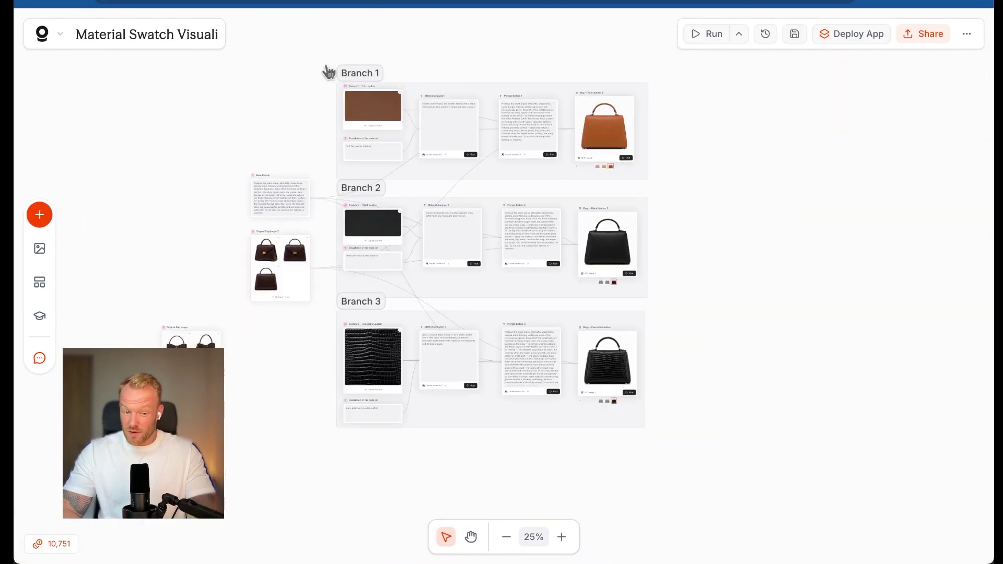
pyautogui.moveTo(328, 72); pyautogui.dragTo(688, 462)
pyautogui.scroll(-2, 688, 461)
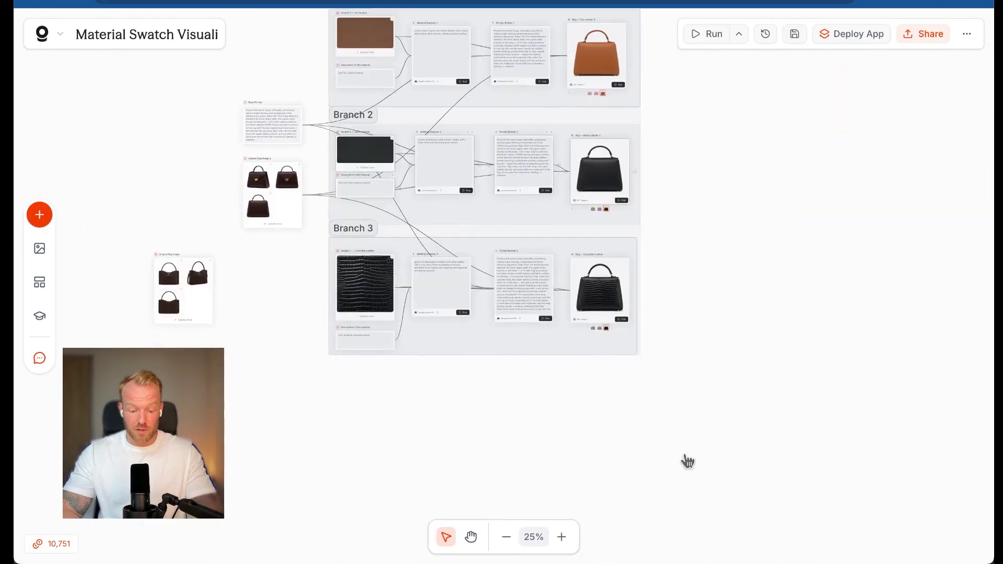
pyautogui.hotkey('ctrl', 'v')
pyautogui.scroll(-2, 688, 462)
pyautogui.moveTo(696, 279); pyautogui.dragTo(619, 488)
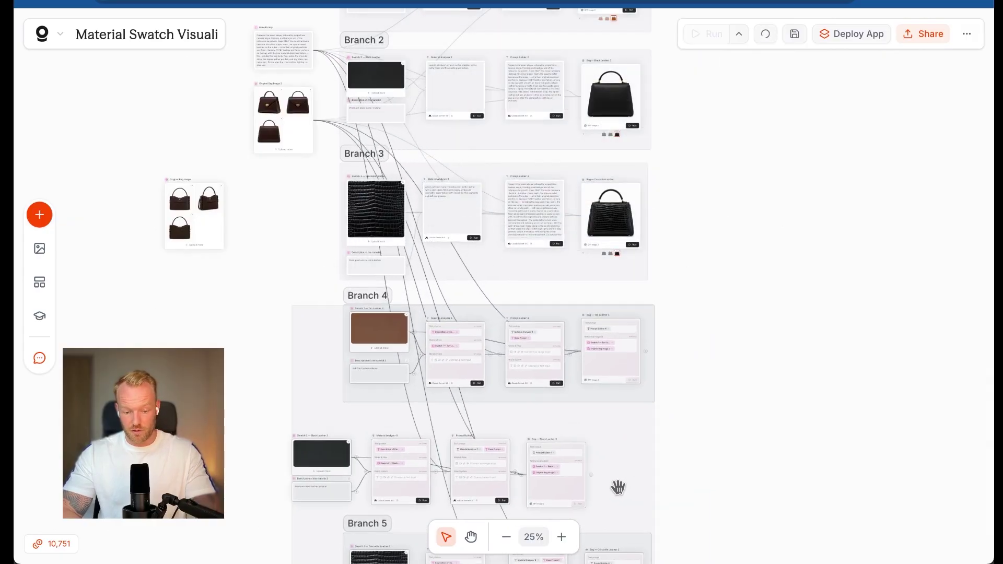
pyautogui.scroll(-3, 638, 475)
pyautogui.scroll(-5, 642, 480)
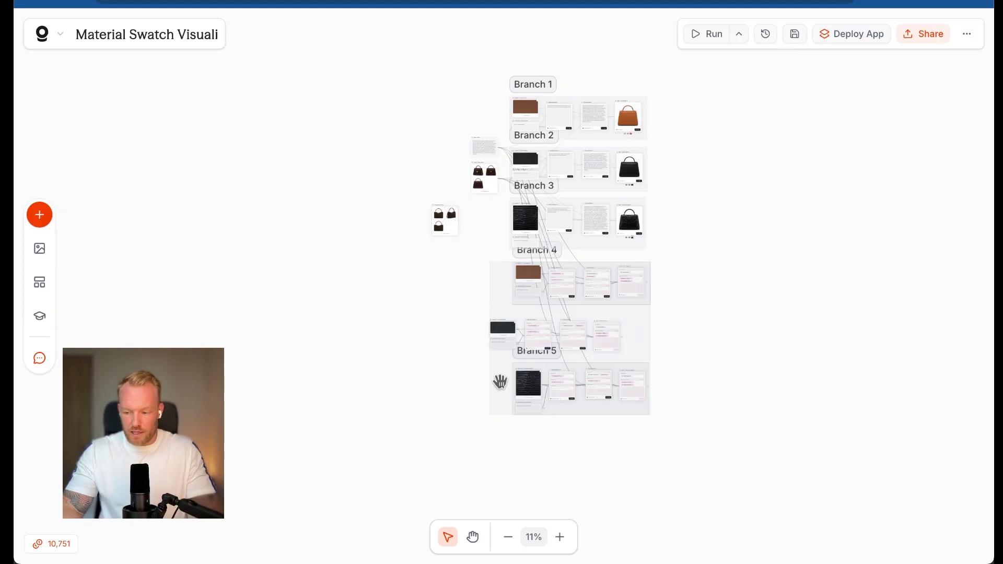
# Select all the duplicated branch nodes below Branch 3 and delete them
pyautogui.scroll(1, 500, 382)
pyautogui.scroll(3, 507, 375)
pyautogui.moveTo(460, 186); pyautogui.dragTo(763, 473)
pyautogui.press('Delete')
# Review the three original branches, inspecting the Branch 1 chain from Material Analyser 1 through Prompt Builder 1 to the Bag — Tan Leather 3 image
pyautogui.scroll(3, 650, 268)
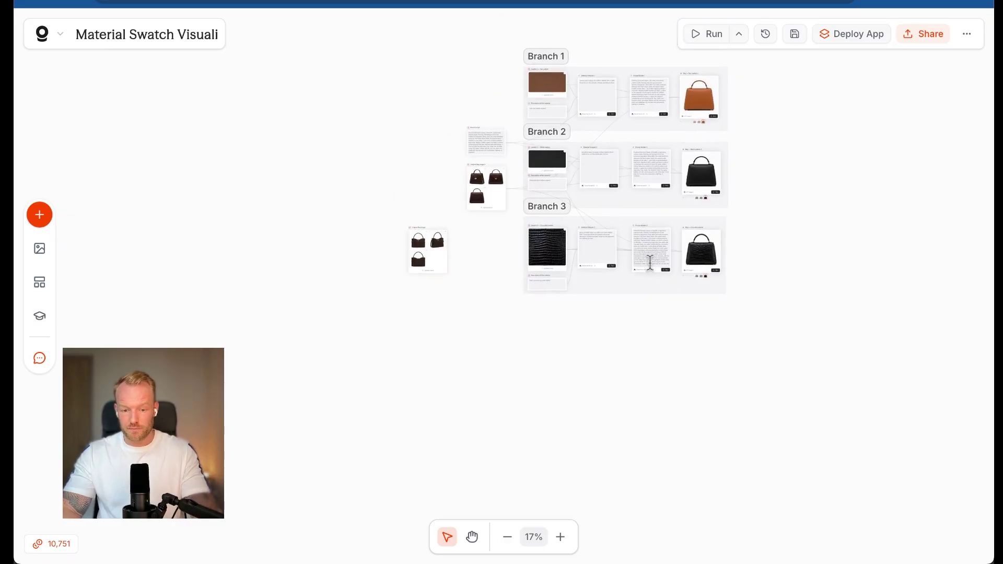
pyautogui.scroll(5, 601, 183)
pyautogui.scroll(2, 604, 185)
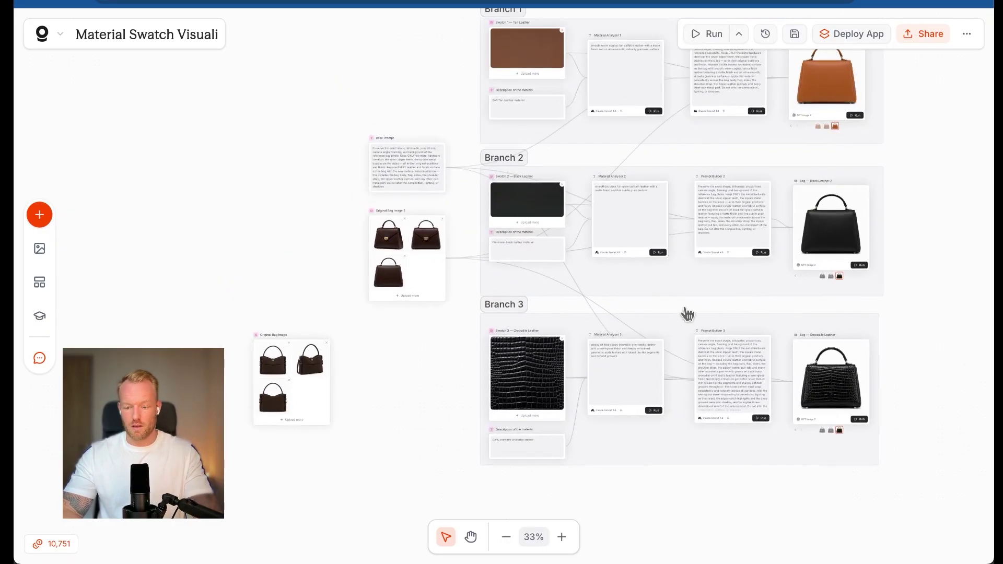
pyautogui.scroll(3, 687, 314)
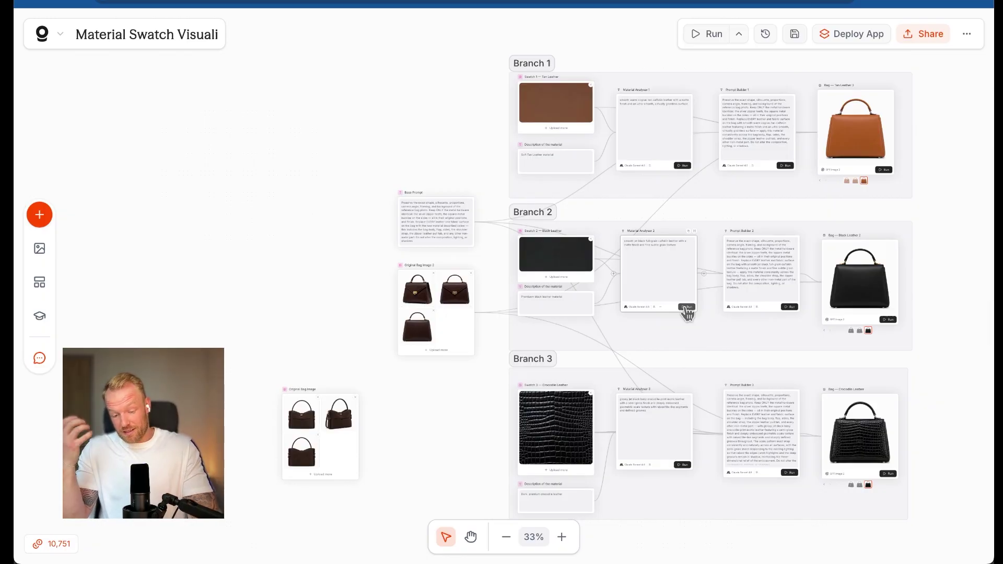
pyautogui.scroll(-1, 688, 314)
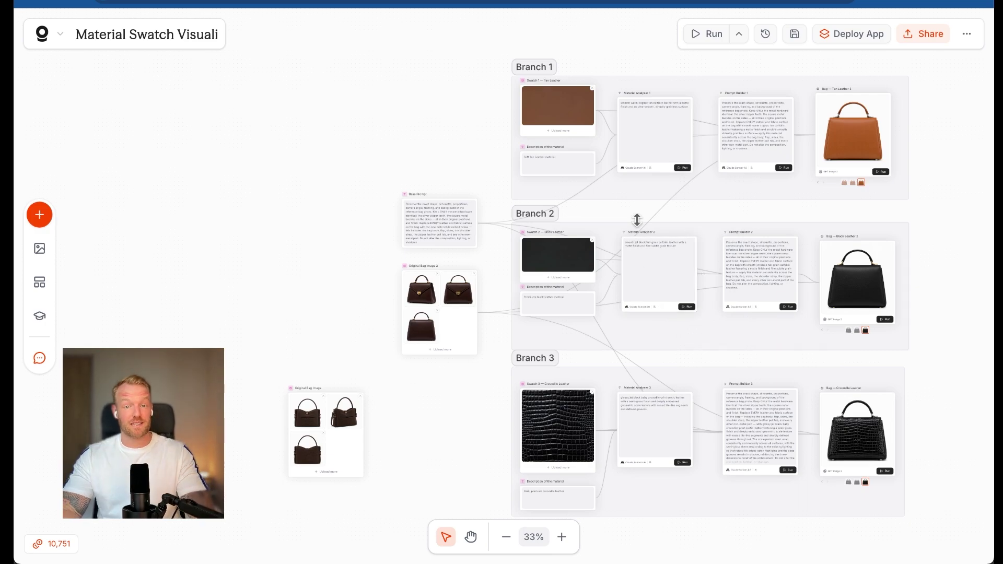
pyautogui.hscroll(2, 597, 277)
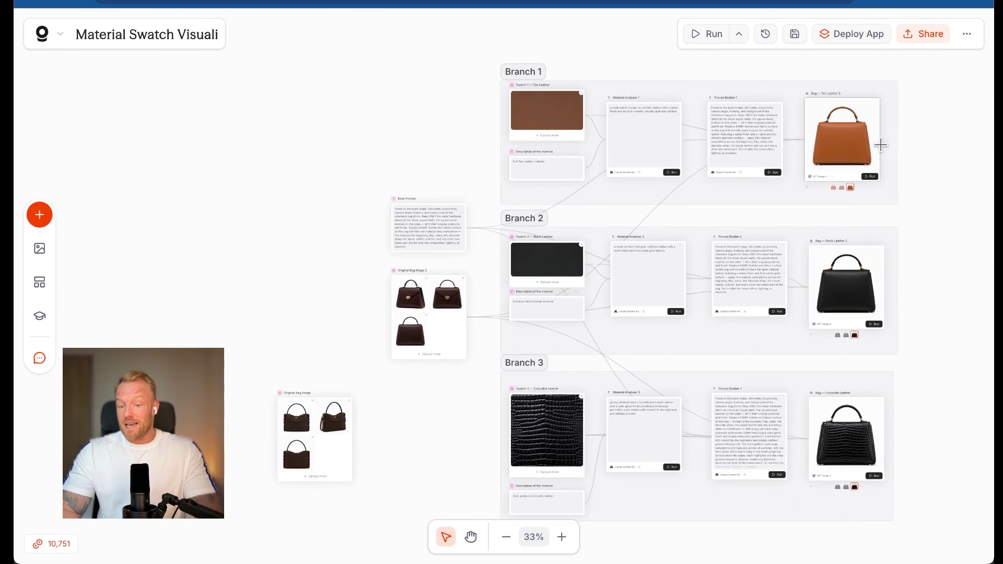
pyautogui.scroll(5, 883, 151)
pyautogui.scroll(4, 885, 153)
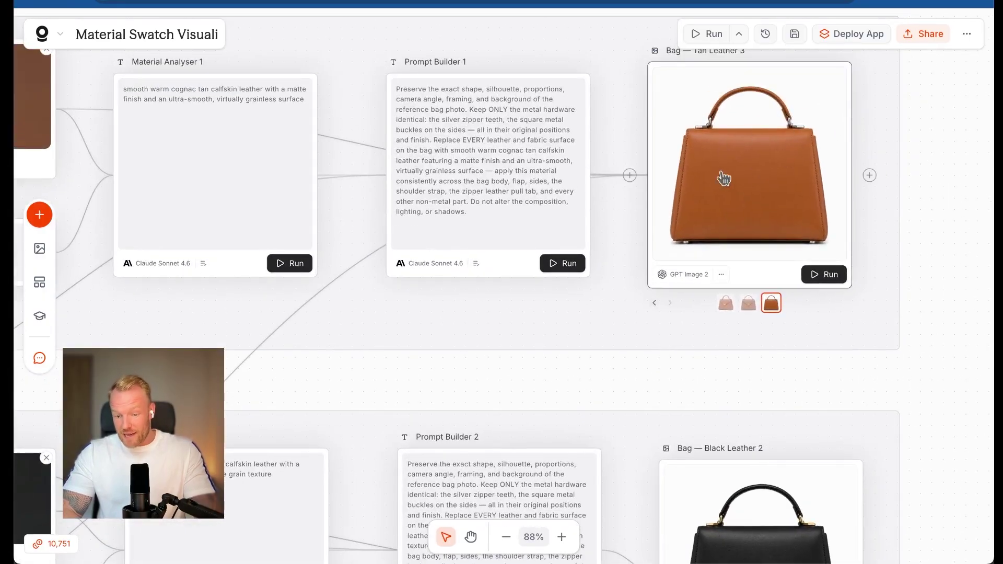
pyautogui.scroll(-5, 717, 200)
pyautogui.scroll(-6, 718, 200)
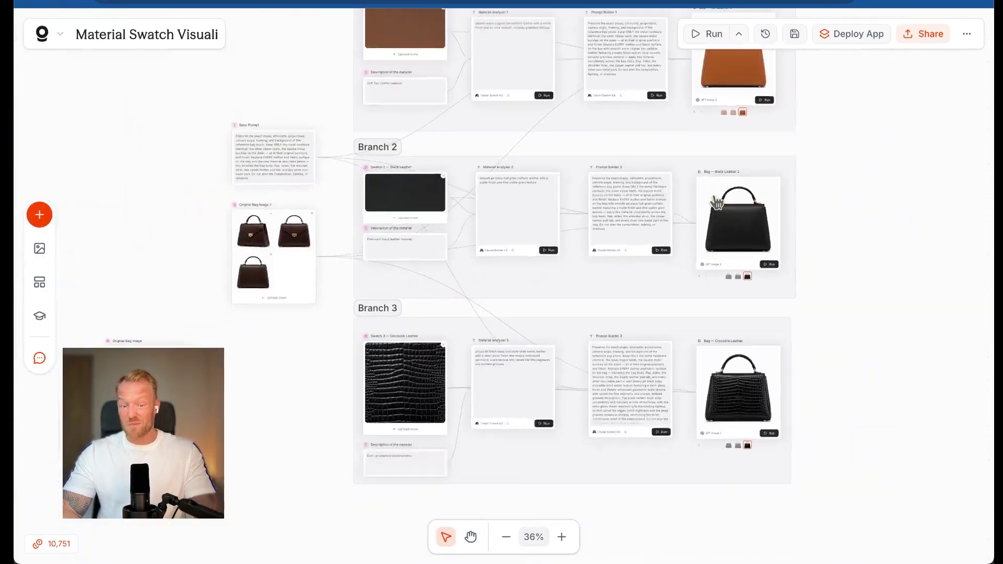
pyautogui.scroll(1, 567, 152)
pyautogui.scroll(2, 467, 149)
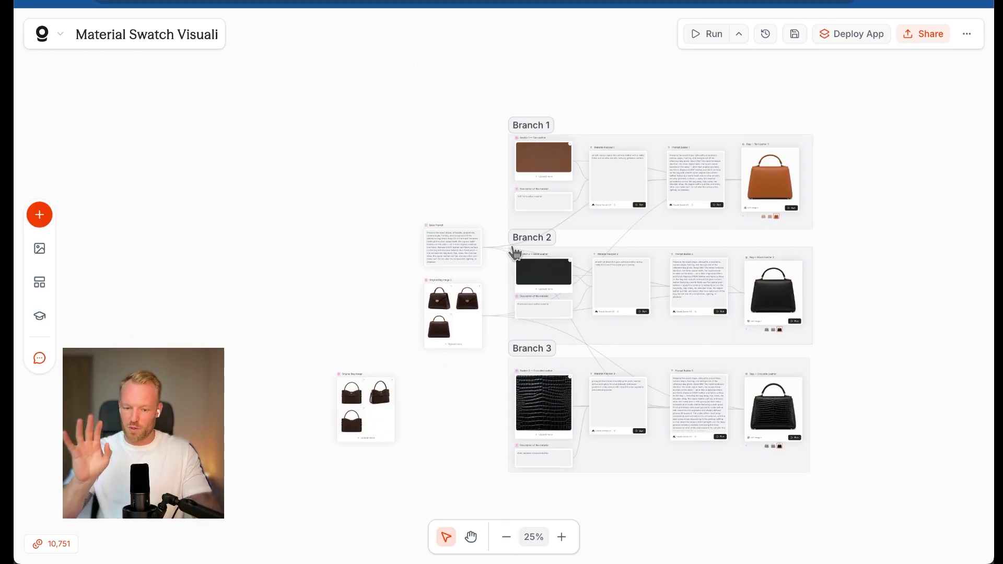
pyautogui.scroll(-1, 515, 252)
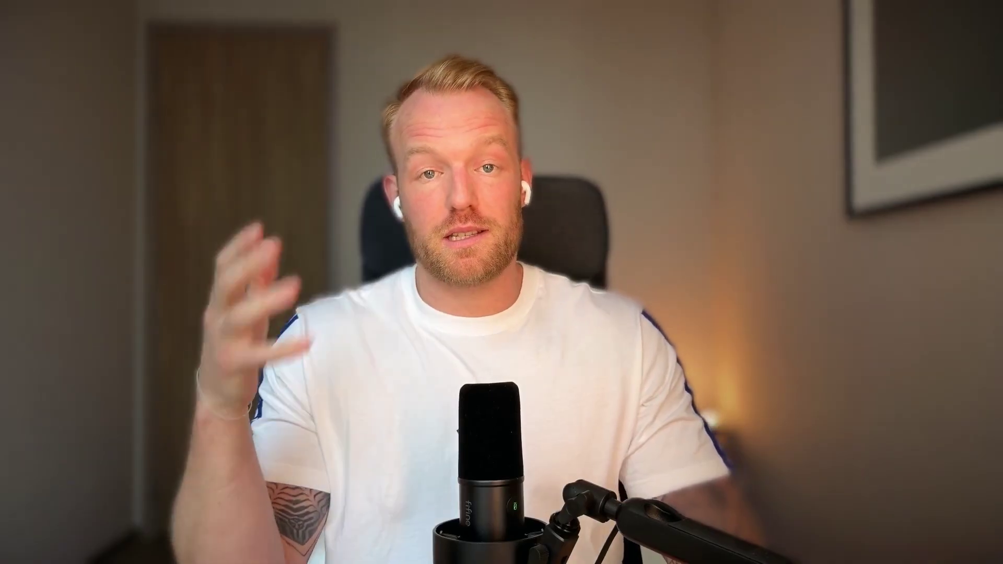